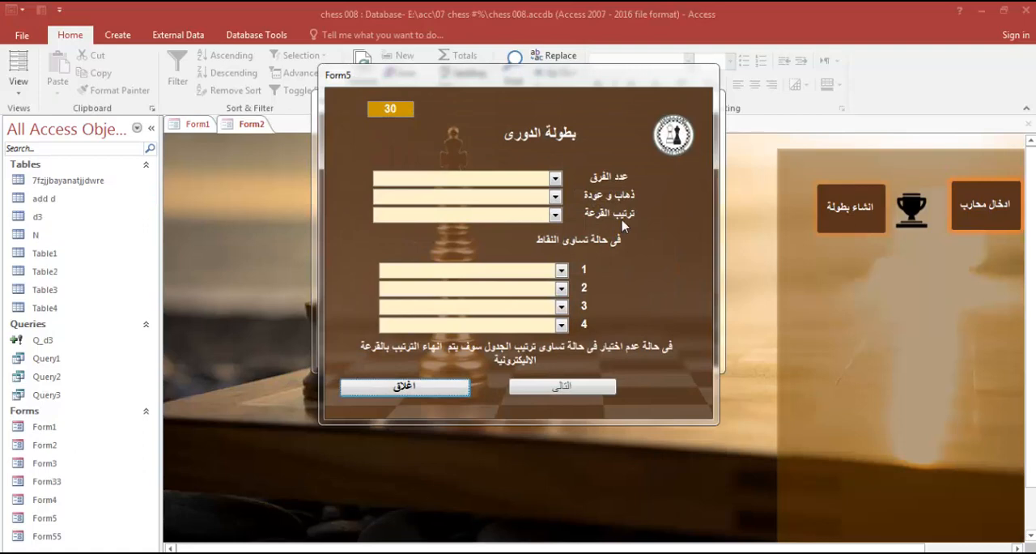
Step: Switch Form5 to Design View and close the Form4 pop-up
{"action": "right_click", "coordinate": [690, 223]}
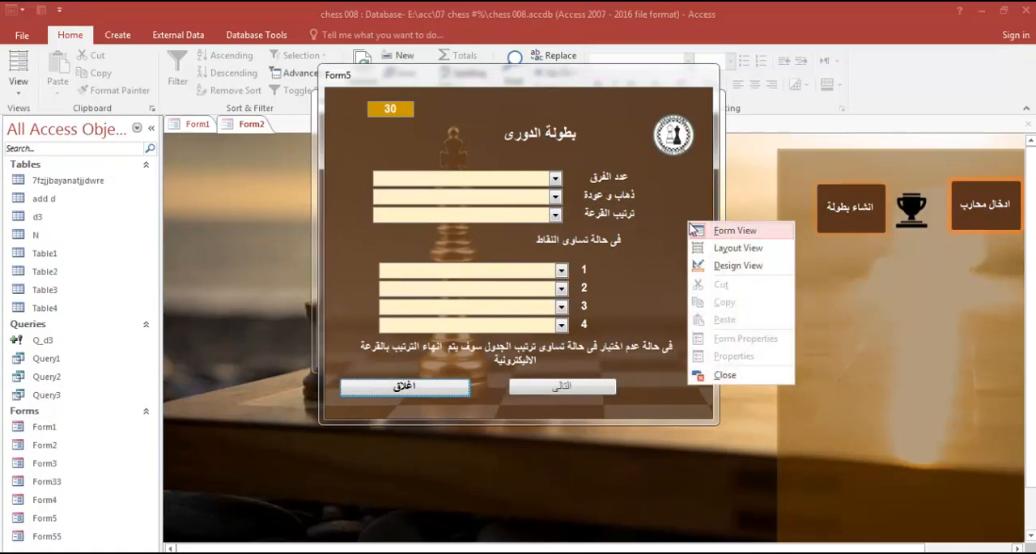
{"action": "left_click", "coordinate": [729, 265]}
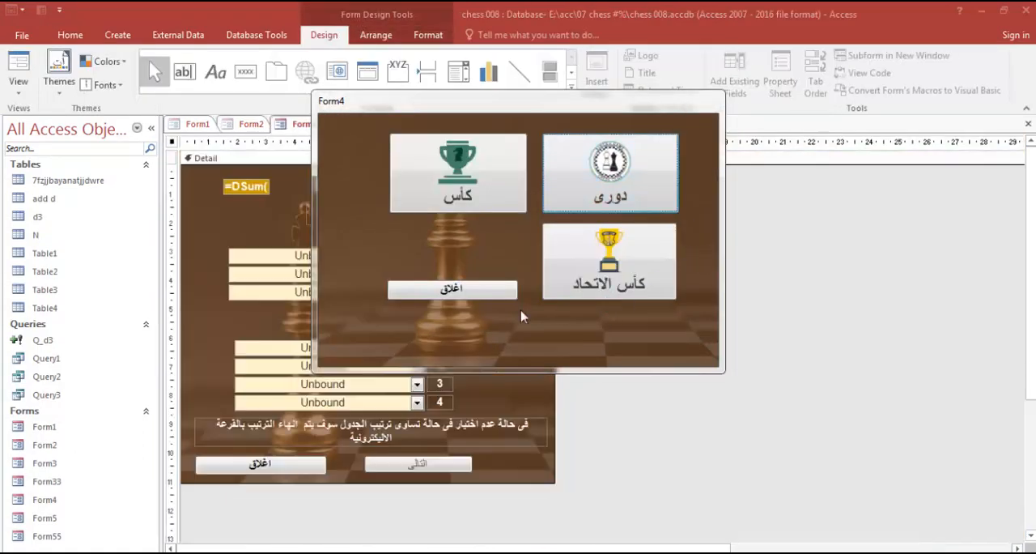
{"action": "right_click", "coordinate": [674, 107]}
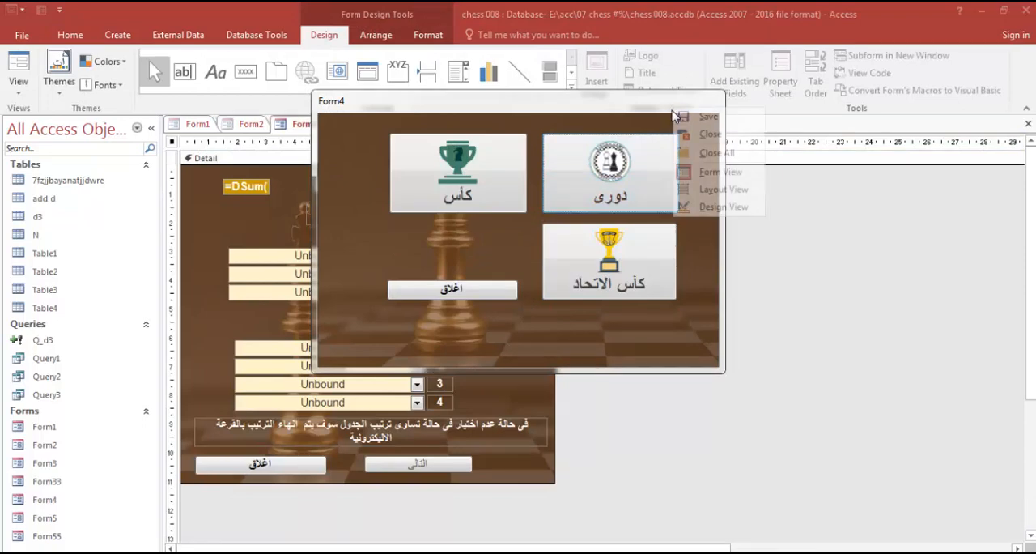
{"action": "left_click", "coordinate": [711, 136]}
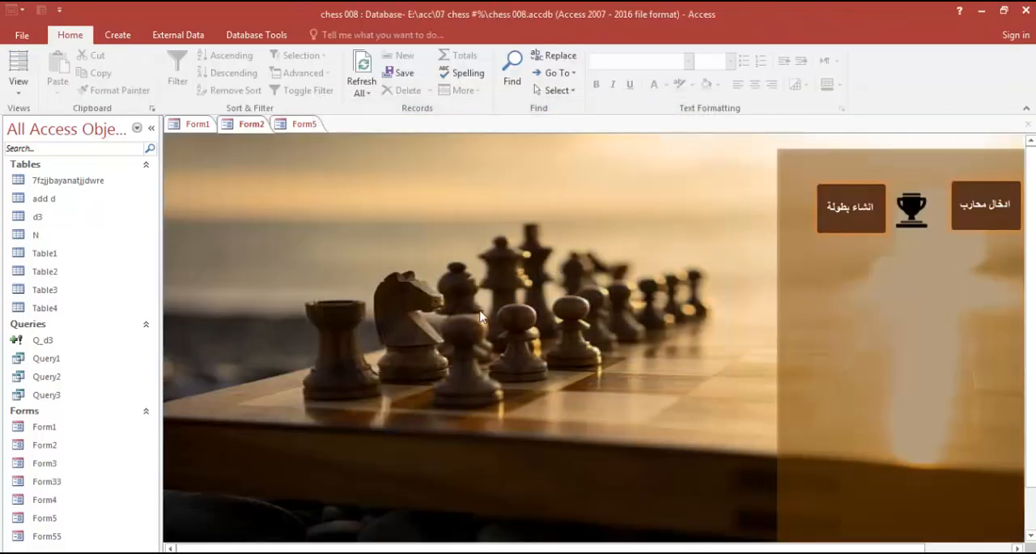
Step: Open the On Click event procedure of the "التالى" button on Form5
{"action": "left_click", "coordinate": [305, 125]}
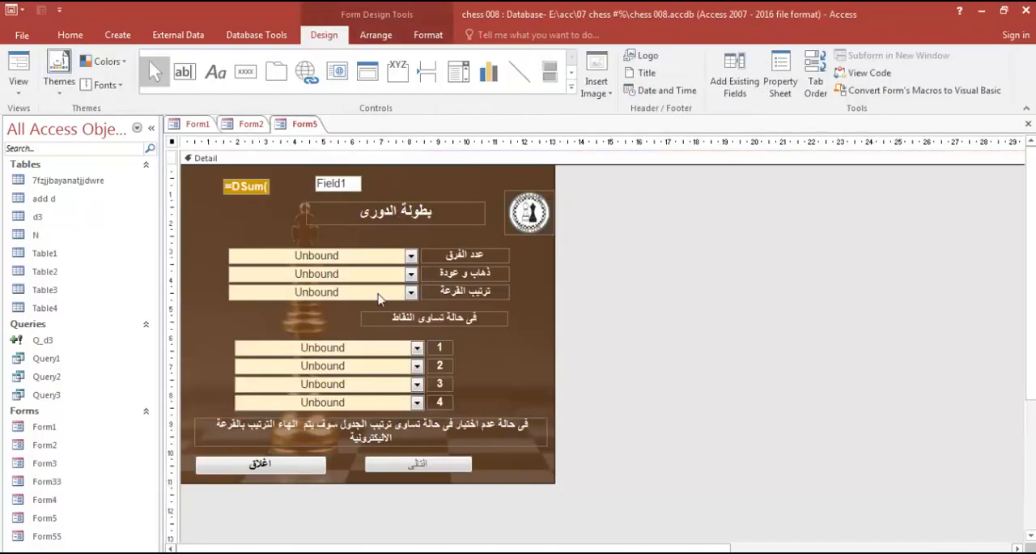
{"action": "left_click", "coordinate": [423, 471]}
{"action": "left_click", "coordinate": [781, 81]}
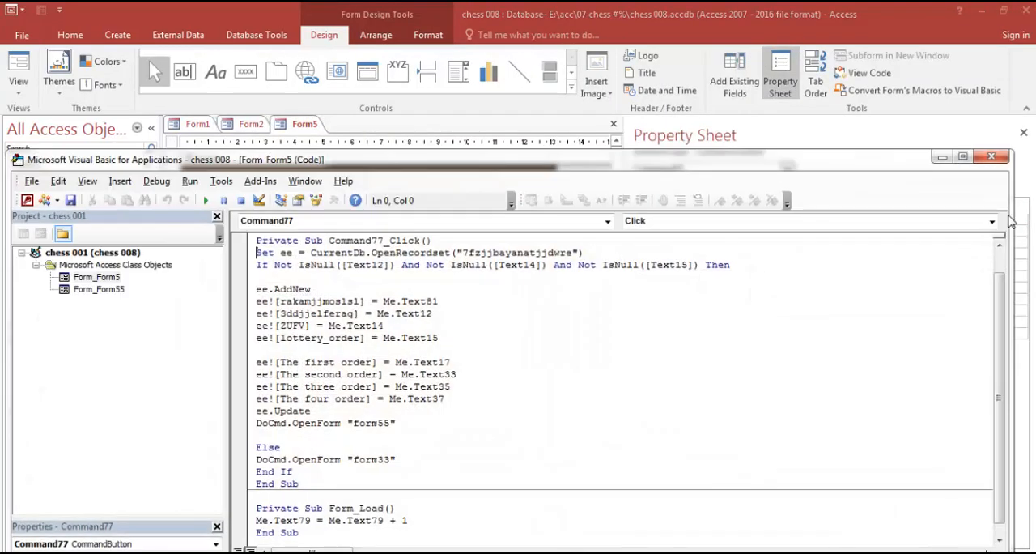
{"action": "left_click", "coordinate": [1021, 209]}
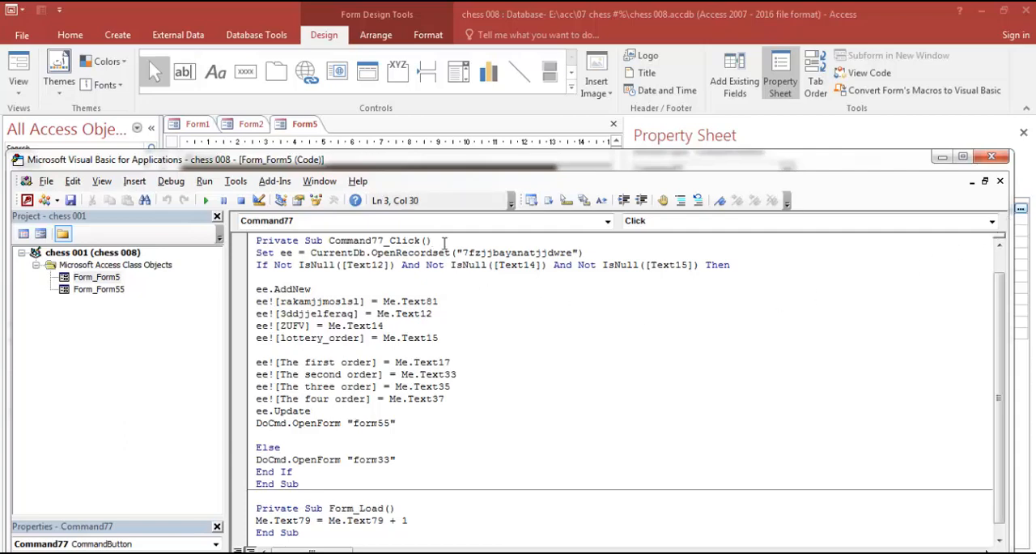
Step: Copy On Error Resume Next from the code table of the code - 3 database into a new first line of Command77_Click
{"action": "key", "text": "Return"}
{"action": "mouse_move", "coordinate": [706, 552]}
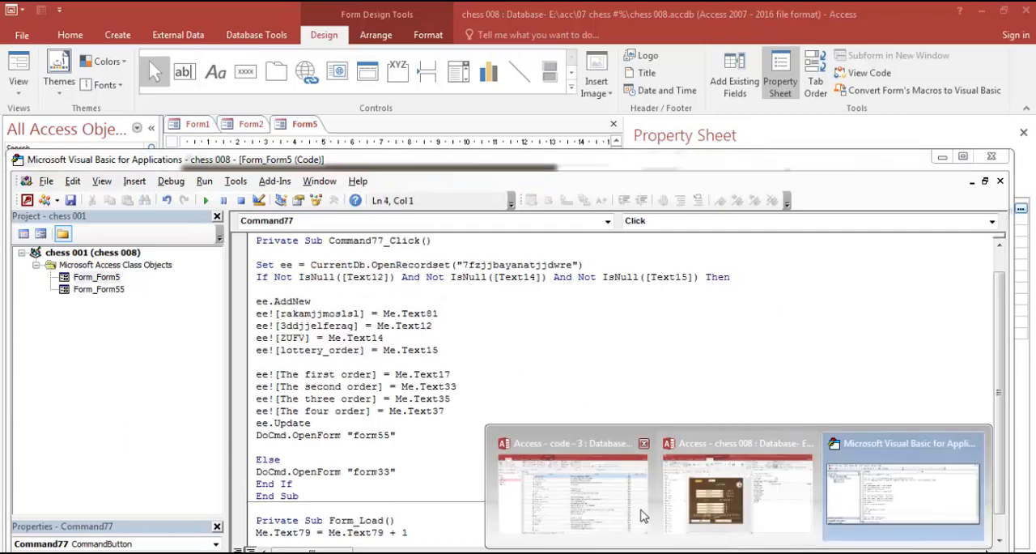
{"action": "left_click", "coordinate": [641, 514]}
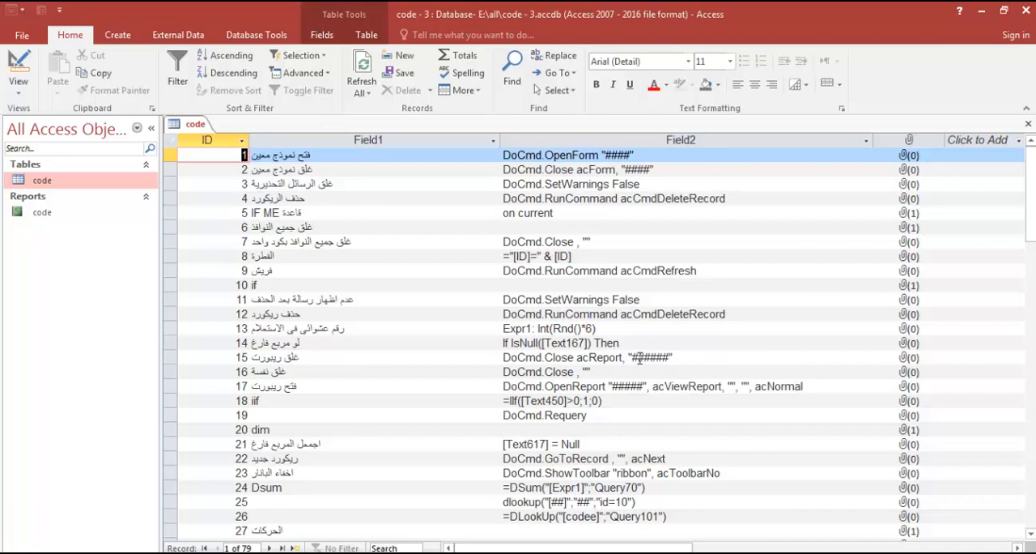
{"action": "scroll", "coordinate": [640, 357], "scroll_direction": "down", "scroll_amount": 3}
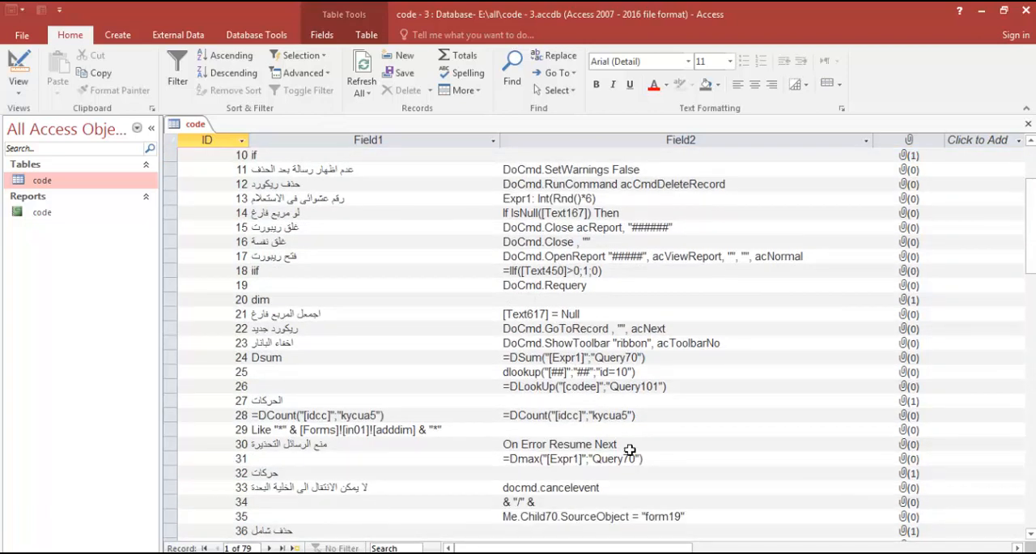
{"action": "left_click_drag", "start_coordinate": [620, 444], "coordinate": [503, 444]}
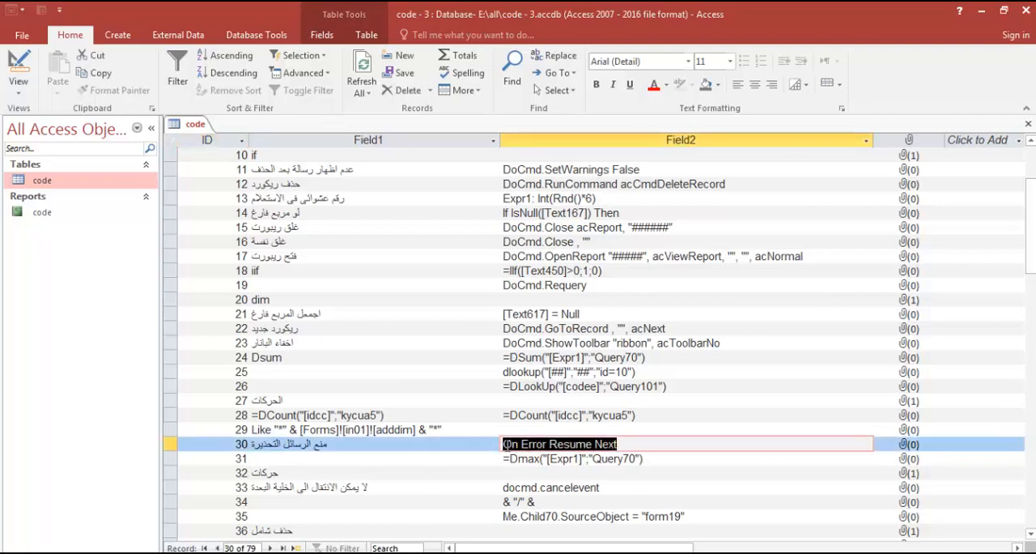
{"action": "key", "text": "ctrl+c"}
{"action": "key", "text": "alt+Tab"}
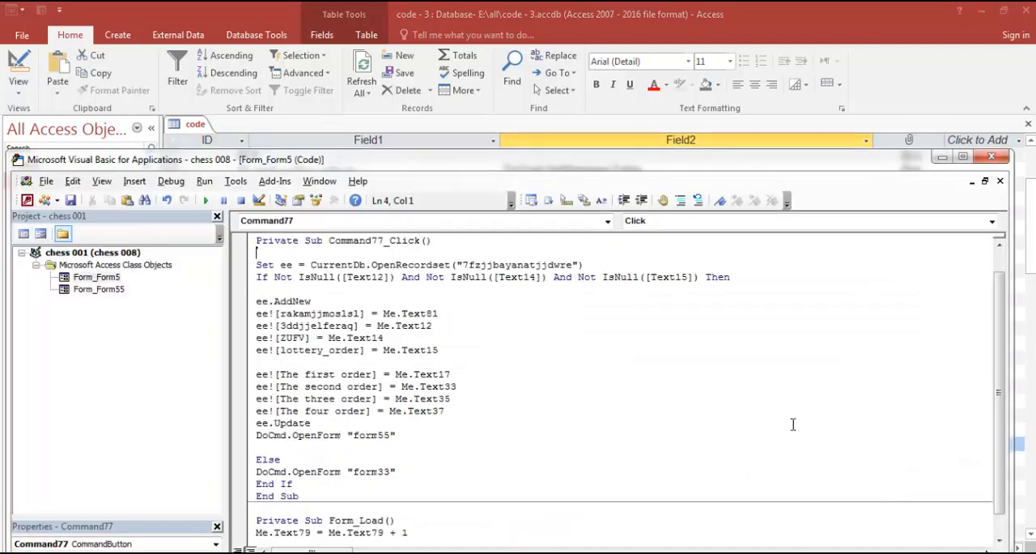
{"action": "key", "text": "ctrl+v"}
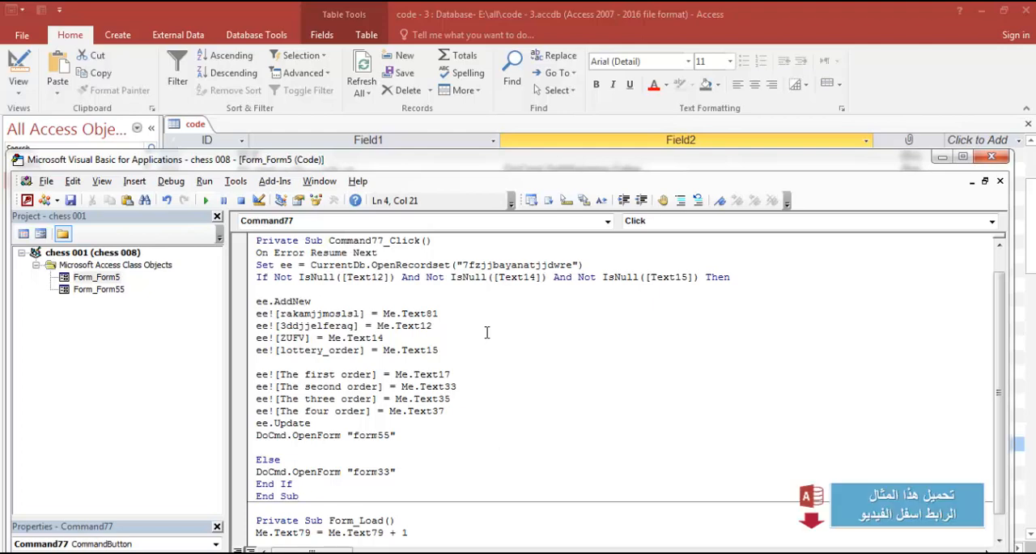
Step: Copy DoCmd.SetWarnings False from the code table onto a new line below On Error Resume Next in Command77_Click
{"action": "key", "text": "Return"}
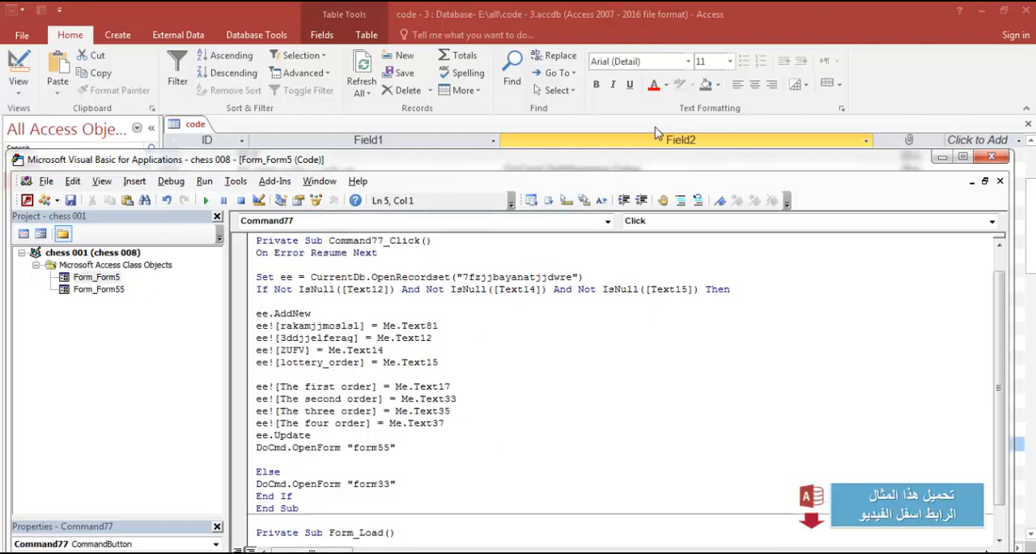
{"action": "left_click", "coordinate": [280, 27]}
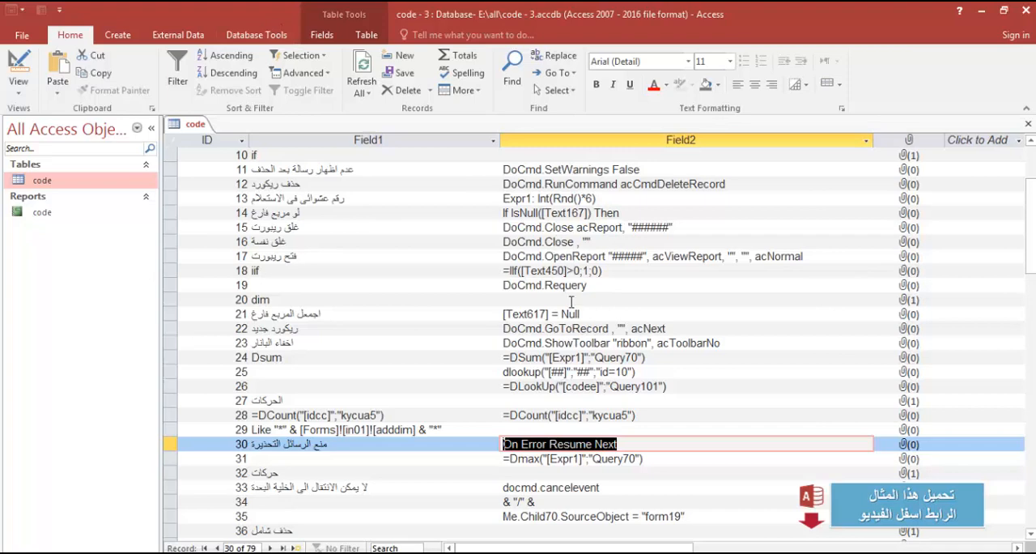
{"action": "scroll", "coordinate": [572, 301], "scroll_direction": "up", "scroll_amount": 2}
{"action": "left_click_drag", "start_coordinate": [650, 255], "coordinate": [499, 254]}
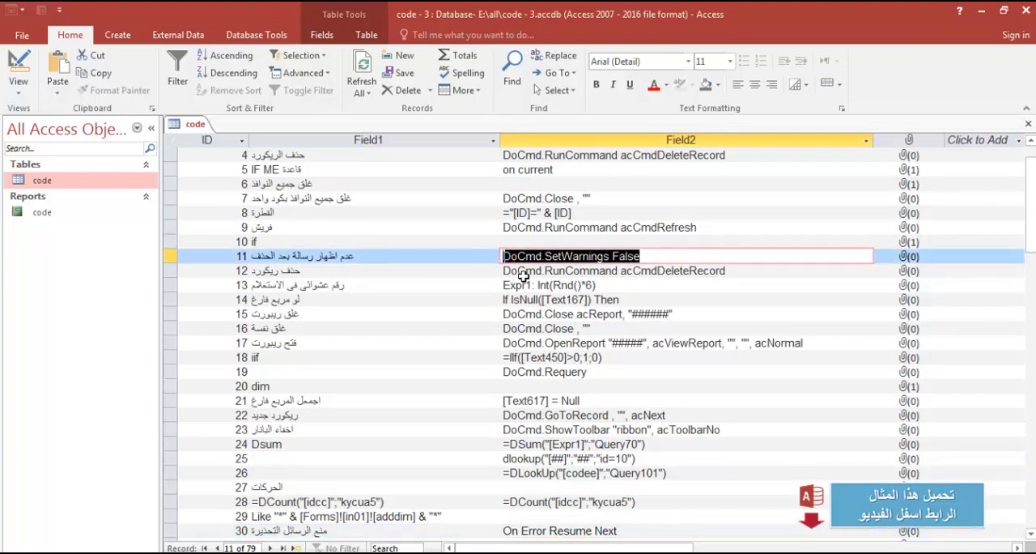
{"action": "left_click", "coordinate": [740, 552]}
{"action": "left_click", "coordinate": [905, 496]}
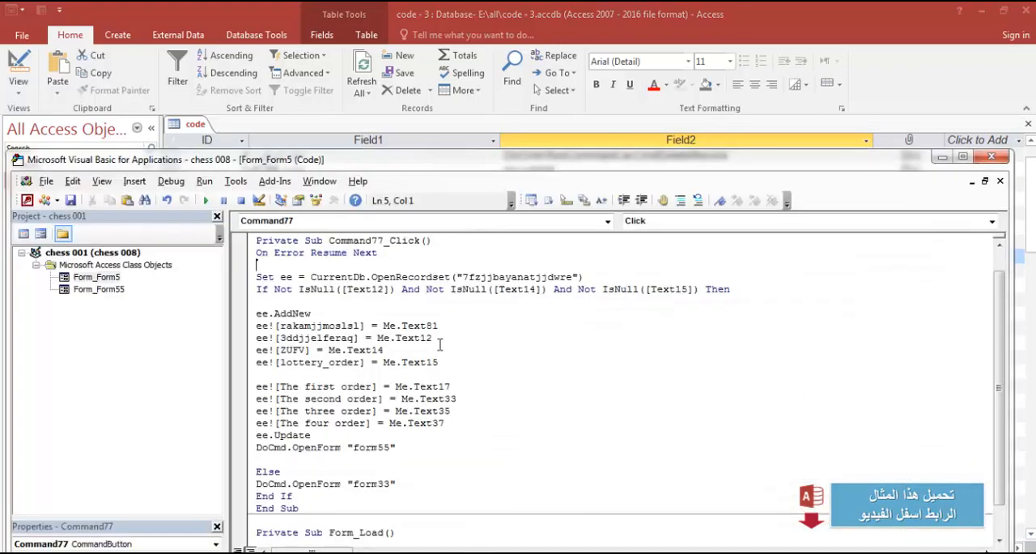
{"action": "key", "text": "ctrl+v"}
Step: Copy the DOCMD.OPENQUERY"###" snippet from the code table onto a new line between ee.Update and DoCmd.OpenForm "form55"
{"action": "left_click", "coordinate": [425, 374]}
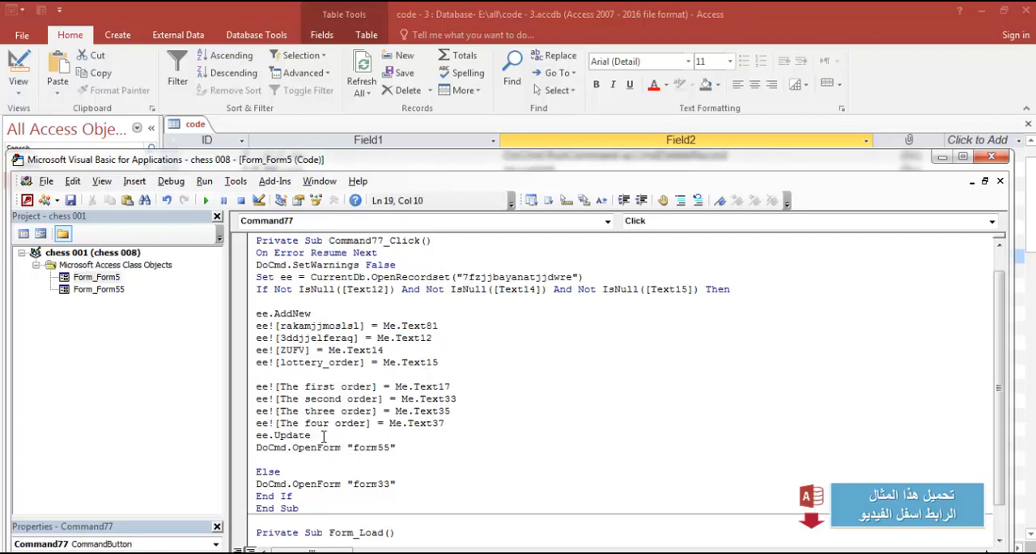
{"action": "key", "text": "Return"}
{"action": "key", "text": "Return"}
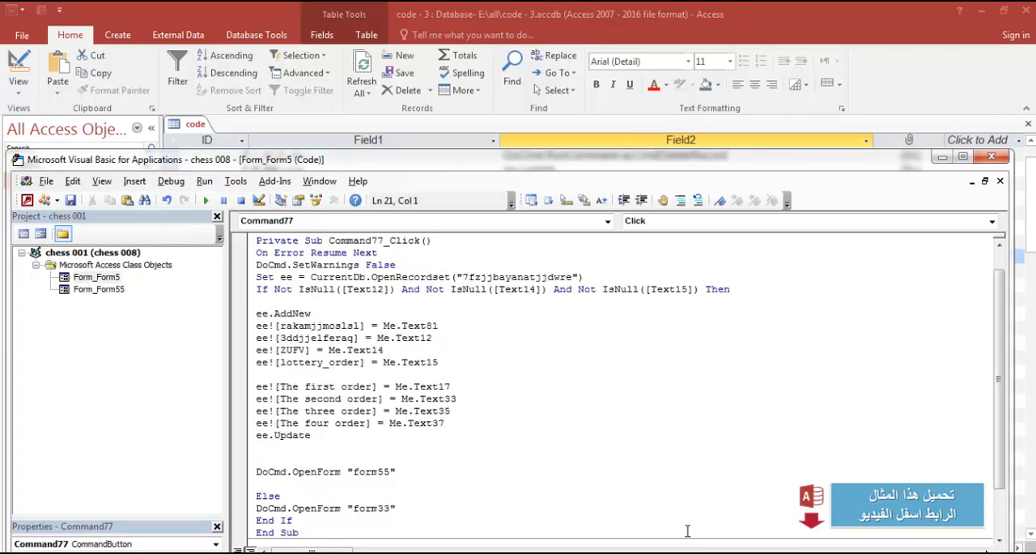
{"action": "left_click", "coordinate": [573, 472]}
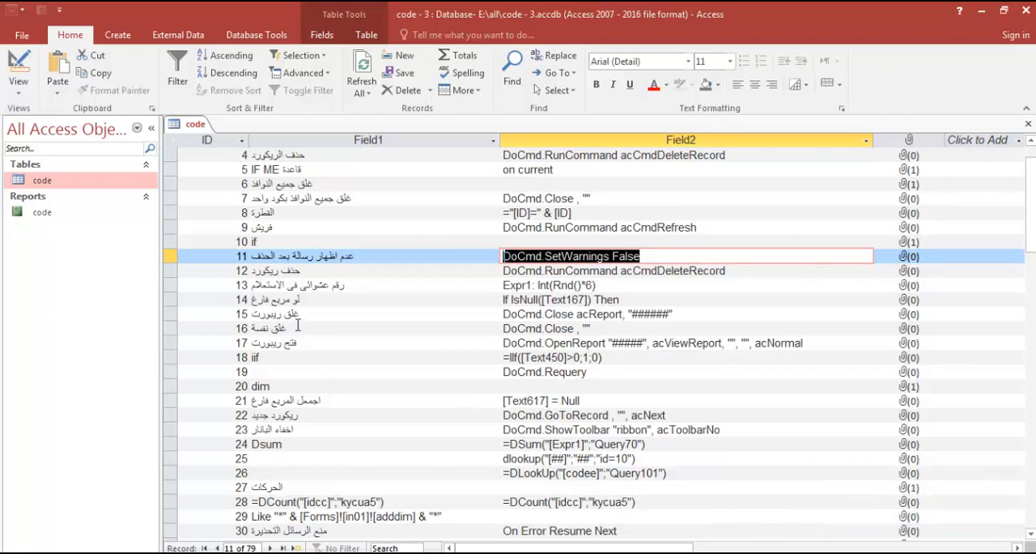
{"action": "left_click", "coordinate": [311, 302]}
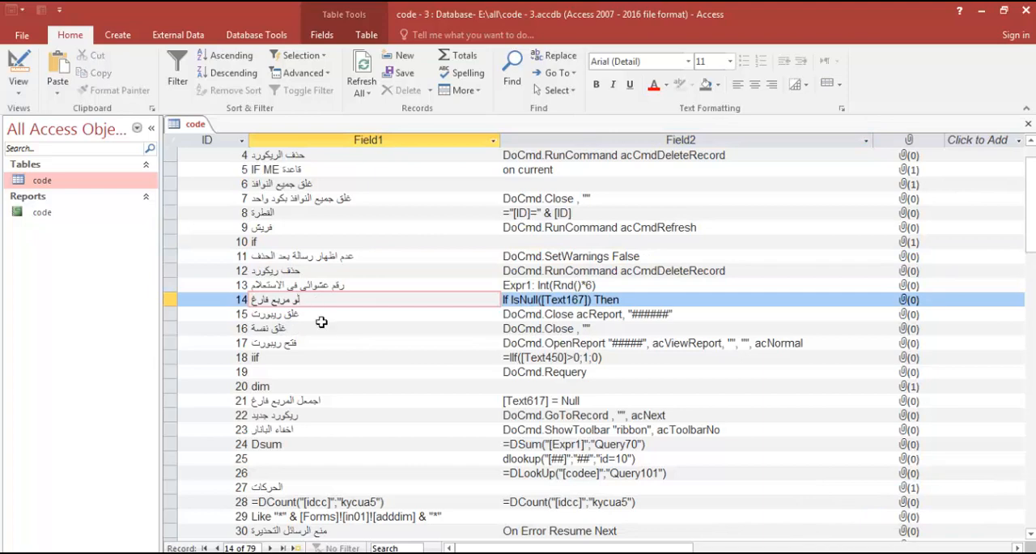
{"action": "scroll", "coordinate": [322, 322], "scroll_direction": "down", "scroll_amount": 3}
{"action": "scroll", "coordinate": [322, 323], "scroll_direction": "down", "scroll_amount": 2}
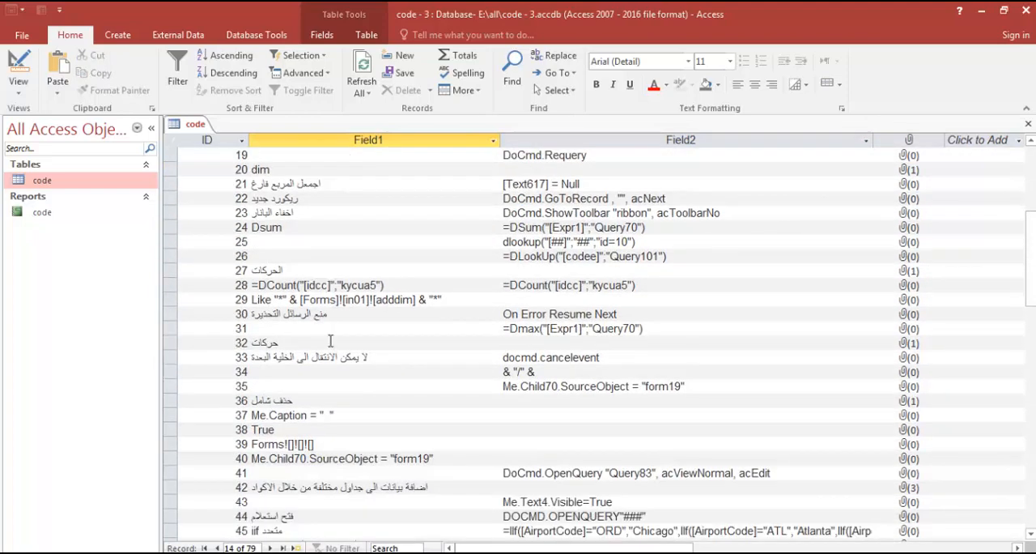
{"action": "left_click_drag", "start_coordinate": [668, 515], "coordinate": [491, 513]}
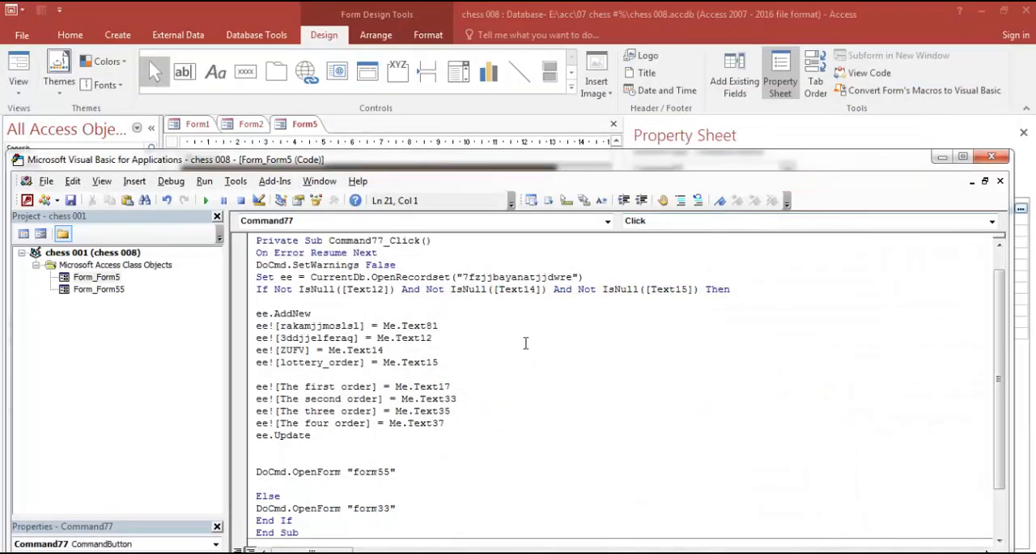
{"action": "key", "text": "ctrl+v"}
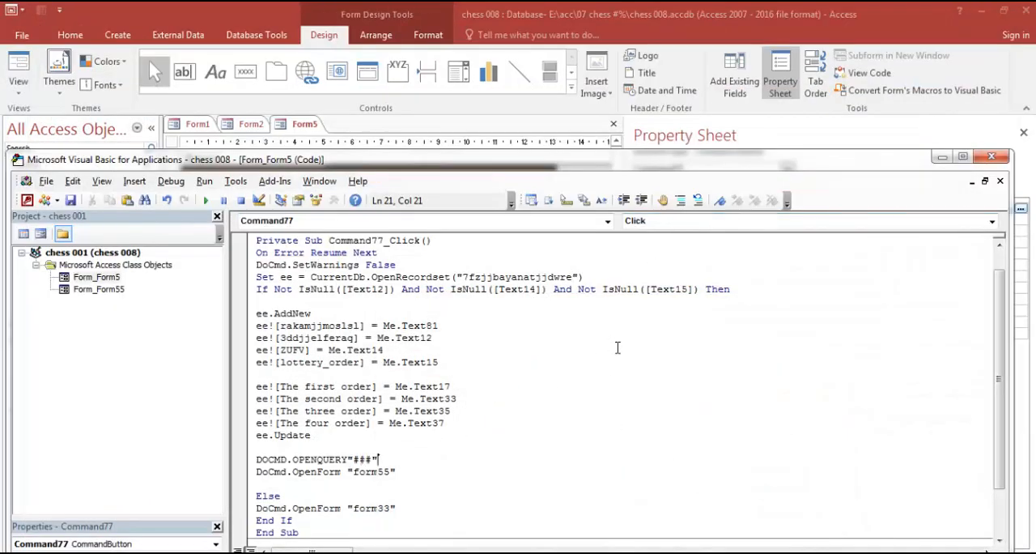
Step: Copy the append query's name Q_d3 and replace the ### placeholder in the DoCmd.OpenQuery line with it
{"action": "left_click_drag", "start_coordinate": [430, 184], "coordinate": [473, 180]}
{"action": "left_click", "coordinate": [844, 132]}
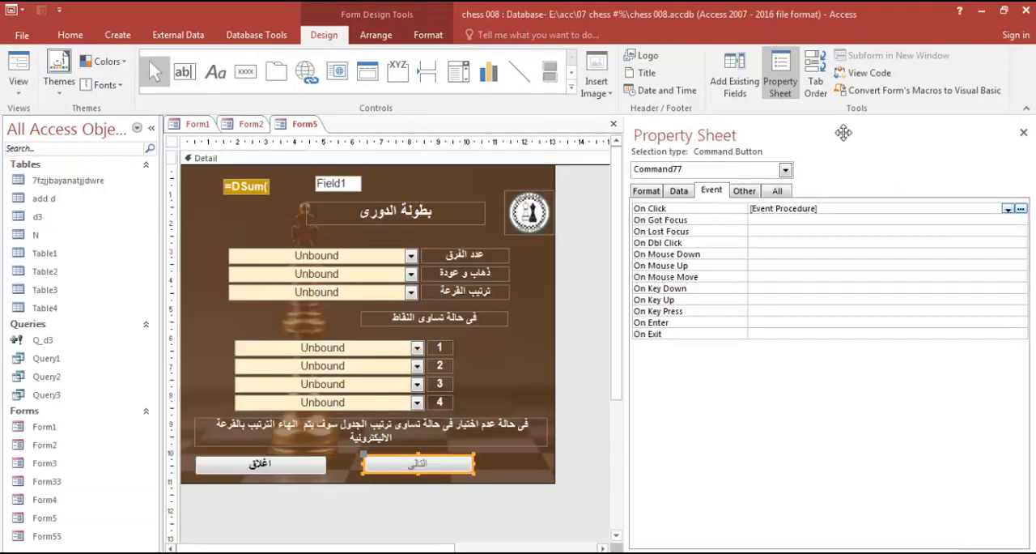
{"action": "right_click", "coordinate": [54, 343]}
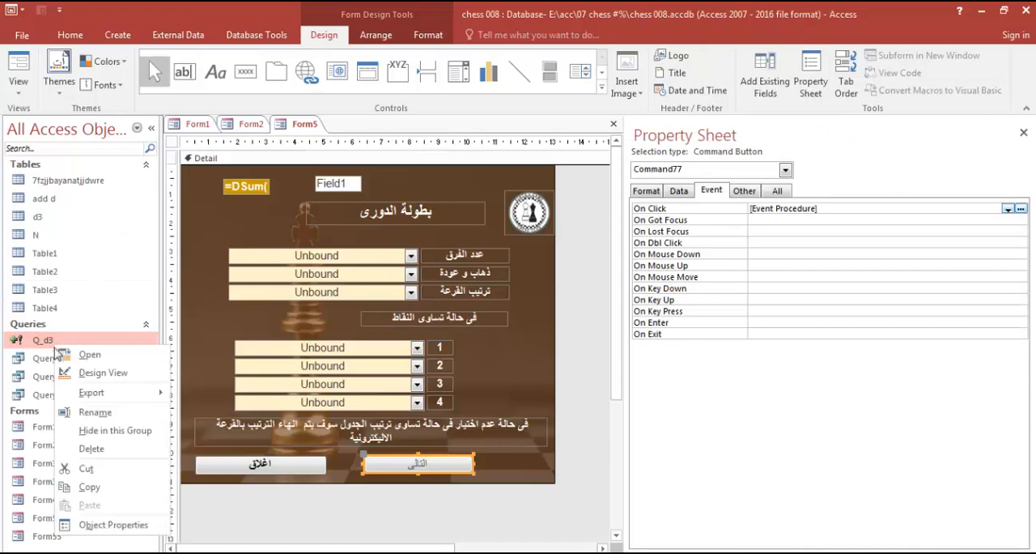
{"action": "left_click", "coordinate": [91, 414]}
{"action": "key", "text": "ctrl+c"}
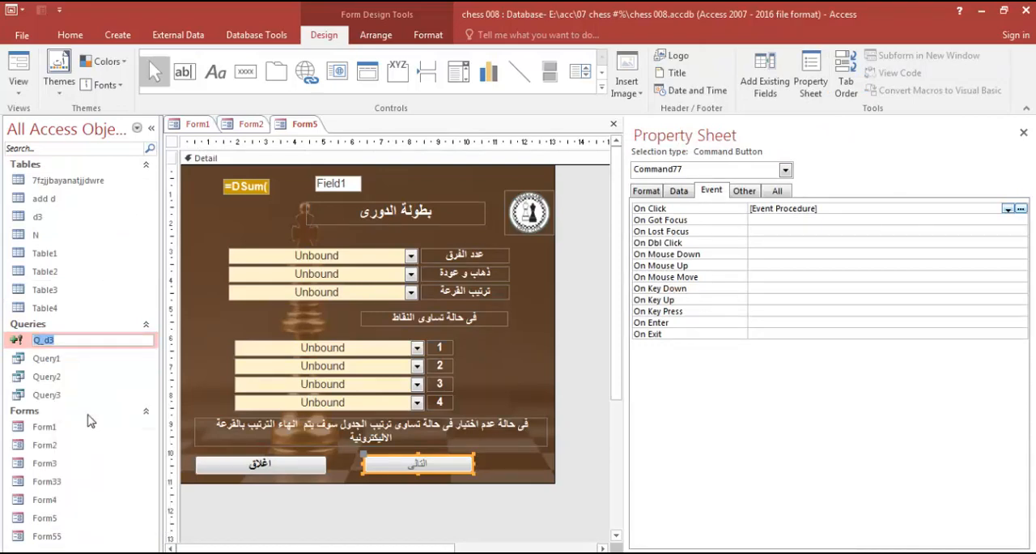
{"action": "left_click", "coordinate": [1021, 208]}
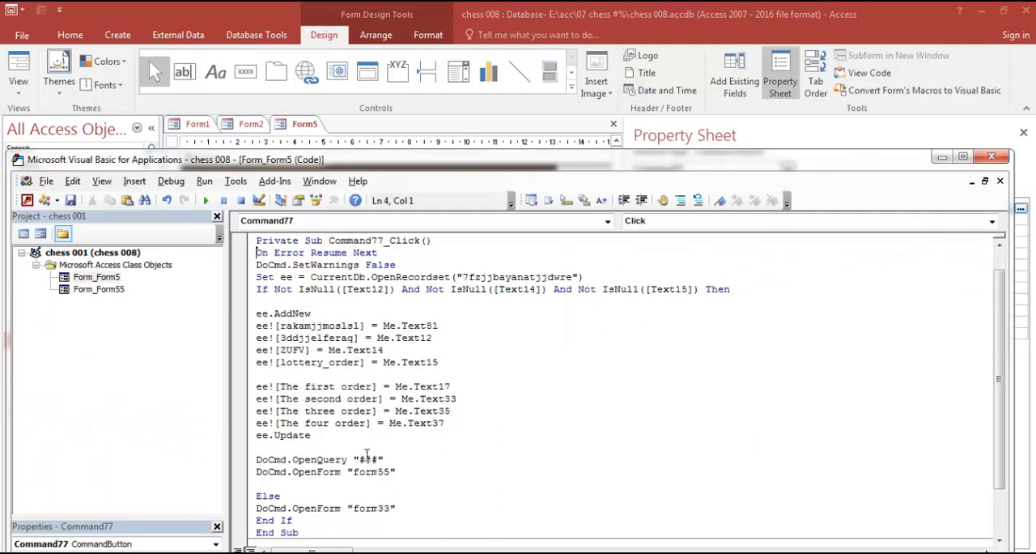
{"action": "left_click_drag", "start_coordinate": [359, 459], "coordinate": [381, 459]}
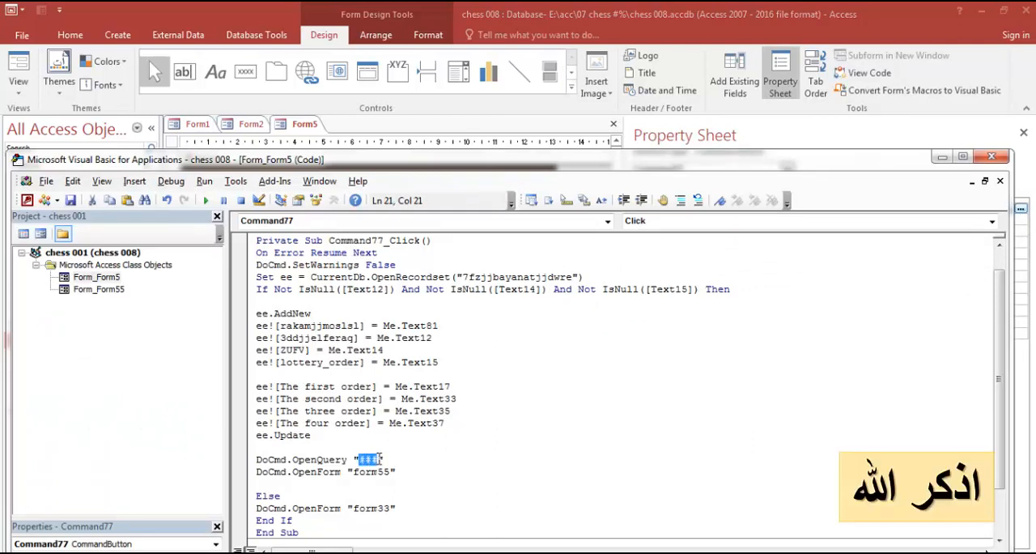
{"action": "key", "text": "ctrl+v"}
Step: Begin an If line below ee.Update in Command77_Click and look up the name of Form5's عدد الفرق combo box
{"action": "left_click", "coordinate": [341, 483]}
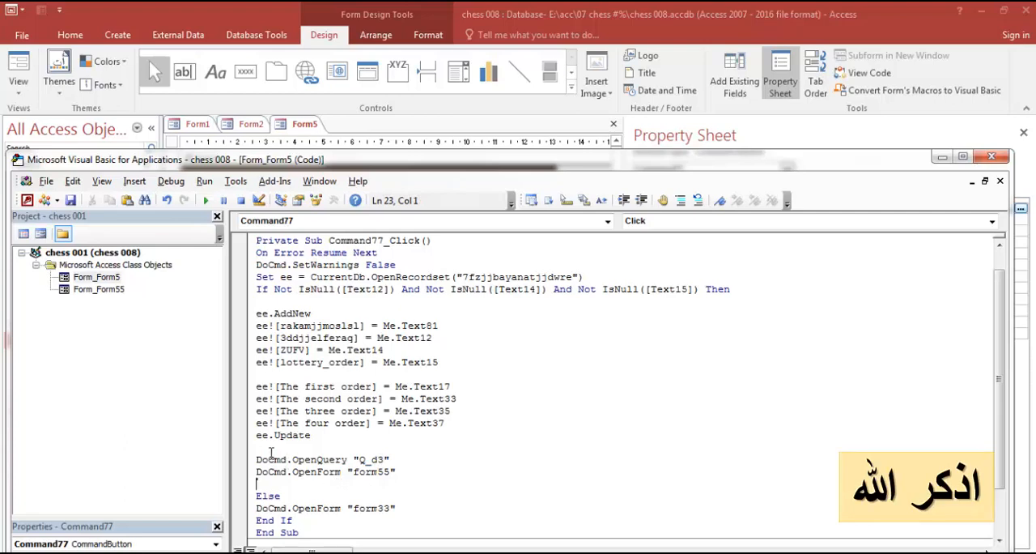
{"action": "type", "text": "'"}
{"action": "type", "text": "if me"}
{"action": "key", "text": "alt+F11"}
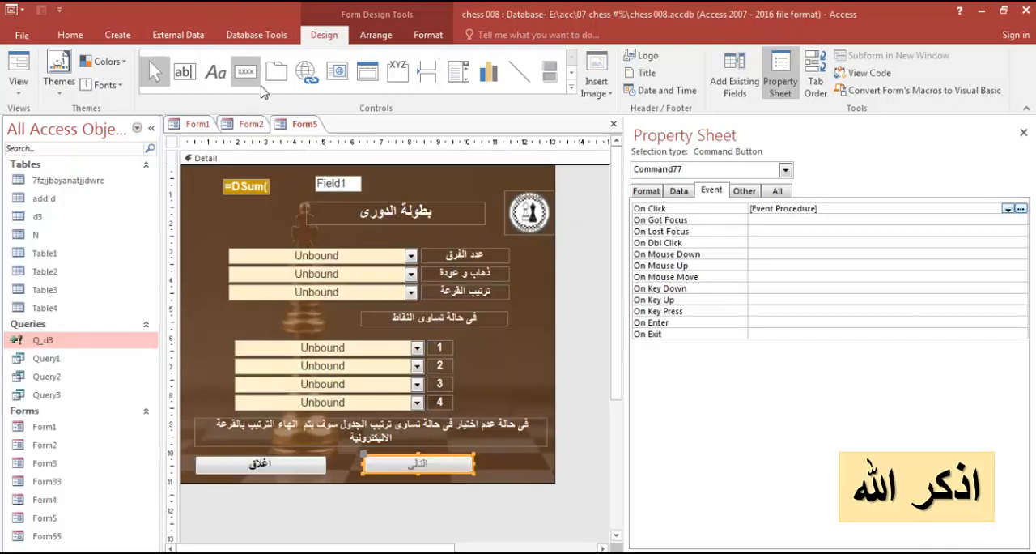
{"action": "left_click", "coordinate": [334, 254]}
{"action": "left_click", "coordinate": [759, 193]}
{"action": "left_click", "coordinate": [741, 209]}
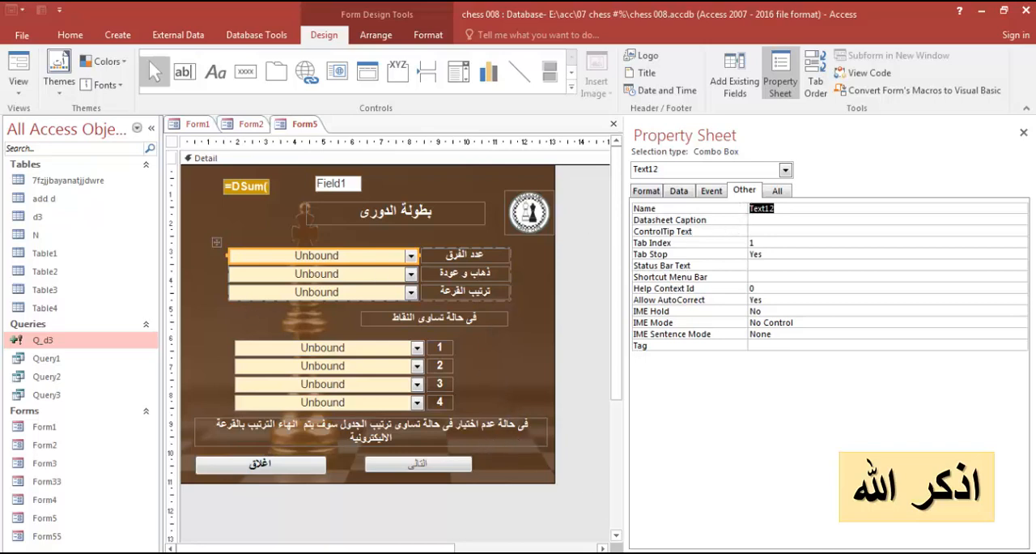
{"action": "left_click", "coordinate": [886, 477]}
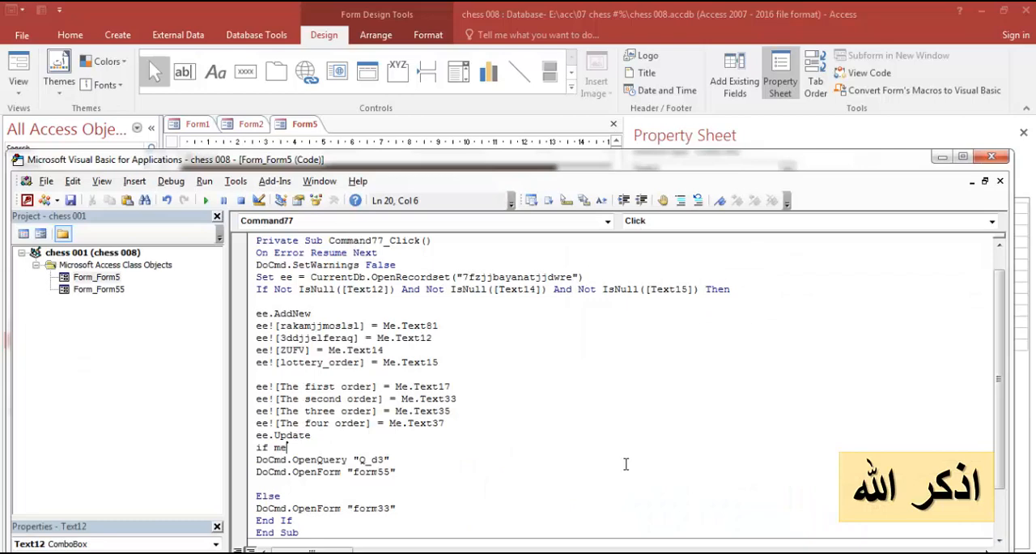
Step: Complete the new condition as If Me.Text12 = 3 Then, directly above the DoCmd.OpenQuery "Q_d3" line
{"action": "type", "text": ".Text12"}
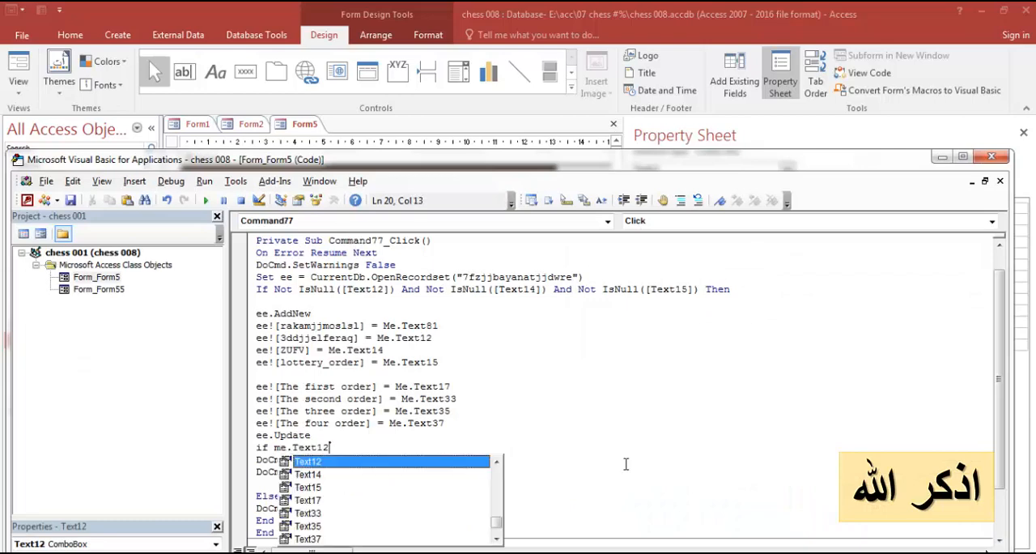
{"action": "type", "text": "=3 t"}
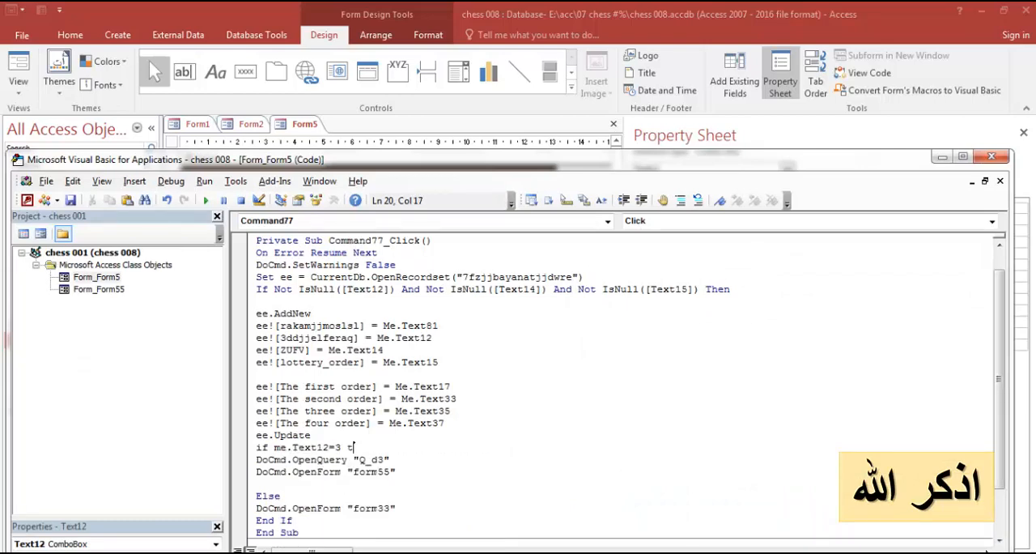
{"action": "type", "text": "hen"}
{"action": "key", "text": "Return"}
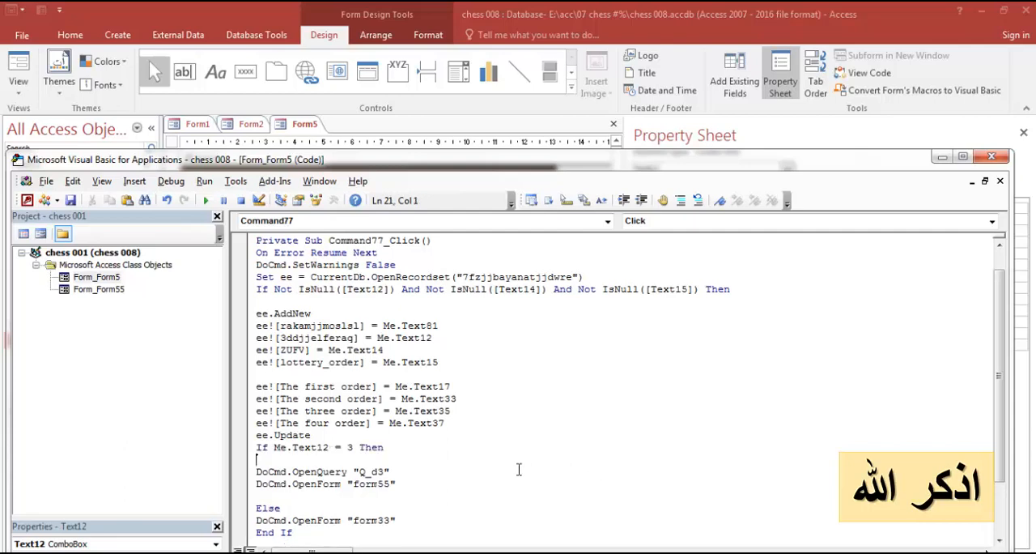
{"action": "key", "text": "BackSpace"}
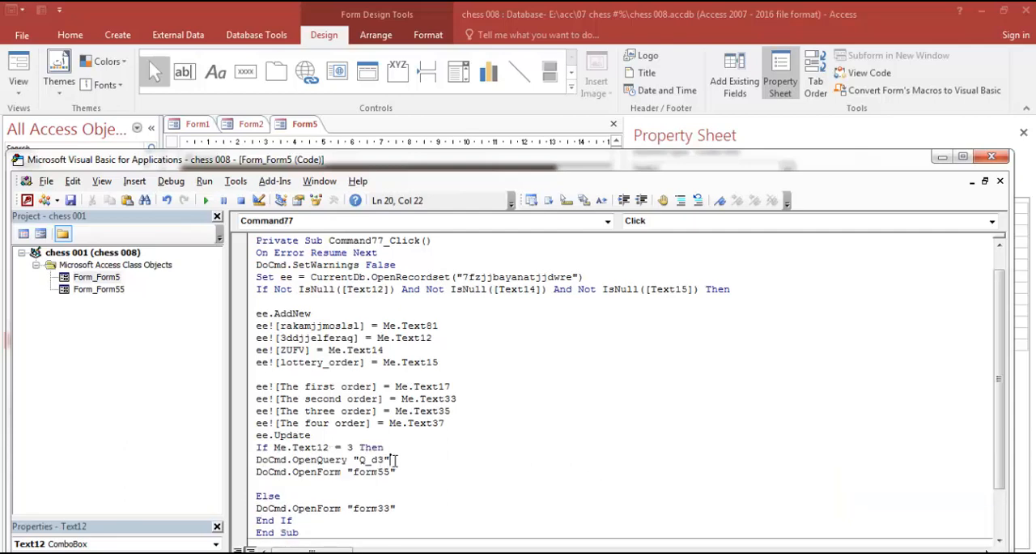
Step: Add an Else line below DoCmd.OpenQuery "Q_d3" and close the nested If block before DoCmd.OpenForm "form55"
{"action": "key", "text": "Return"}
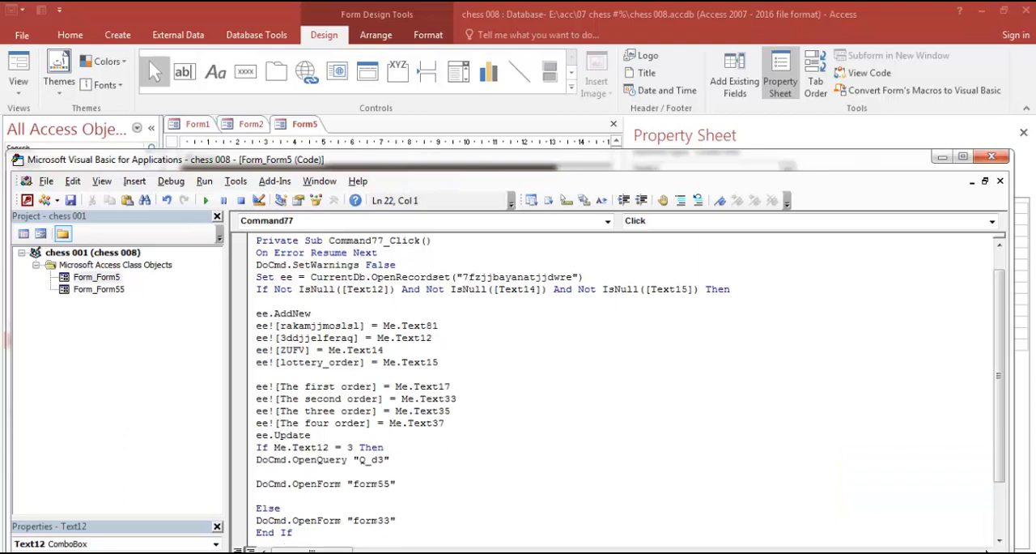
{"action": "type", "text": "else"}
{"action": "key", "text": "Return"}
{"action": "type", "text": "e"}
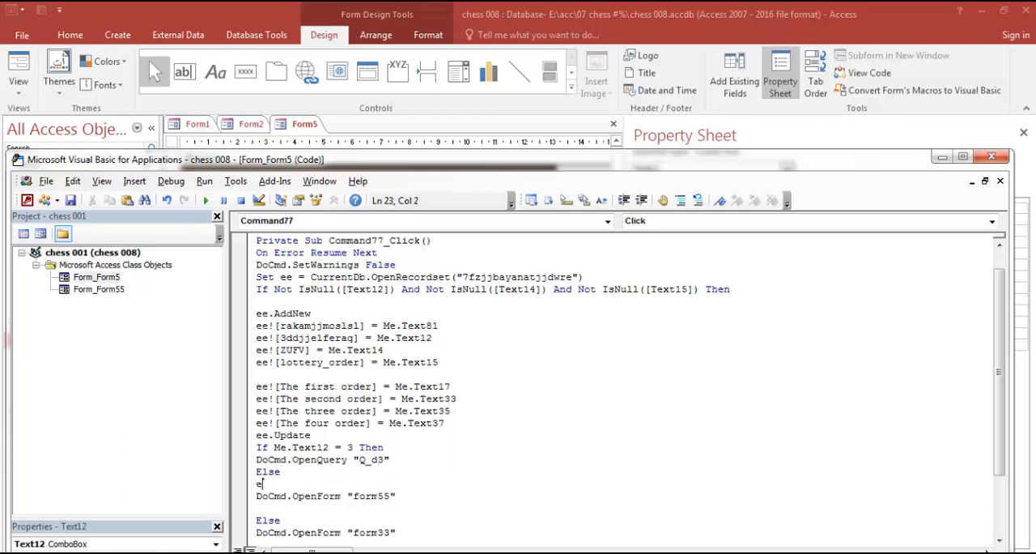
{"action": "type", "text": "nd if"}
{"action": "left_click", "coordinate": [365, 516]}
Step: Close the code editor and the property sheet, and close Form5 with its design changes saved
{"action": "left_click", "coordinate": [991, 156]}
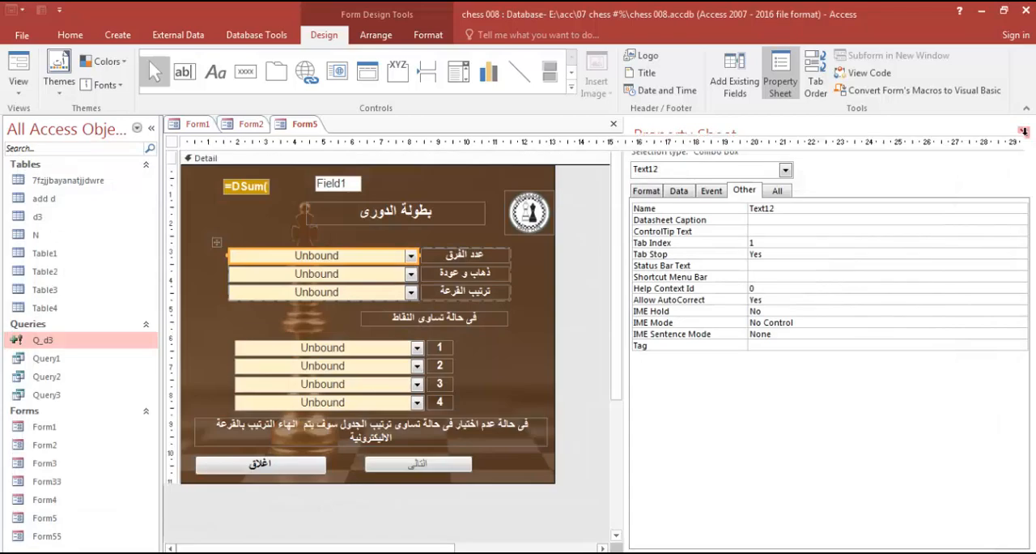
{"action": "left_click", "coordinate": [1023, 131]}
{"action": "left_click", "coordinate": [1028, 124]}
{"action": "left_click", "coordinate": [459, 325]}
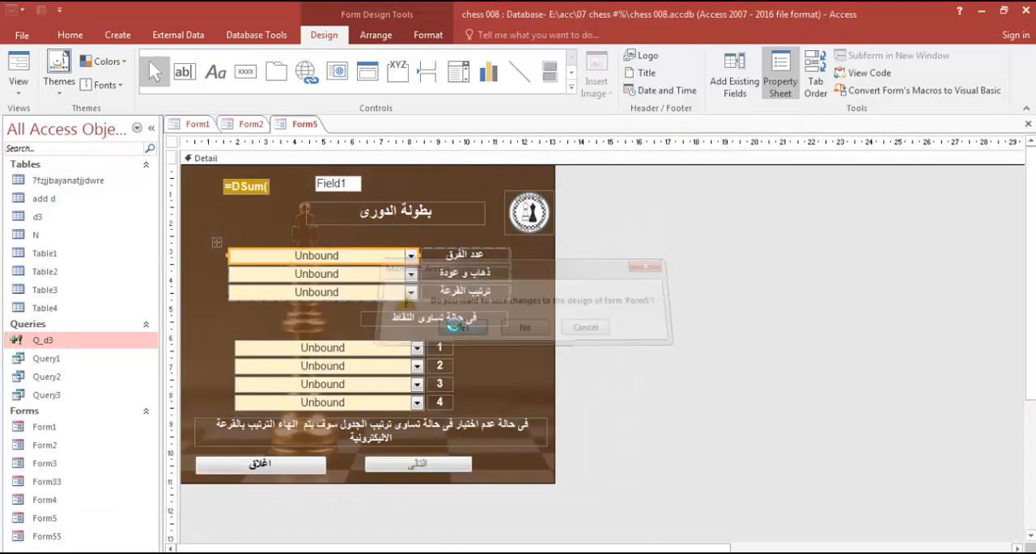
Step: Examine the Field1 values of the existing records in the add d table and close it
{"action": "left_click", "coordinate": [827, 223]}
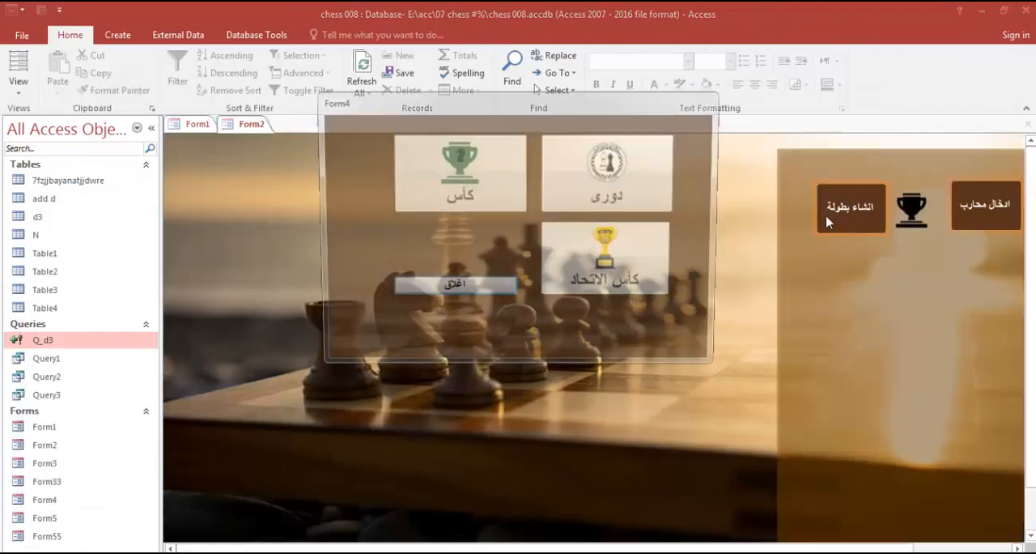
{"action": "left_click", "coordinate": [488, 287]}
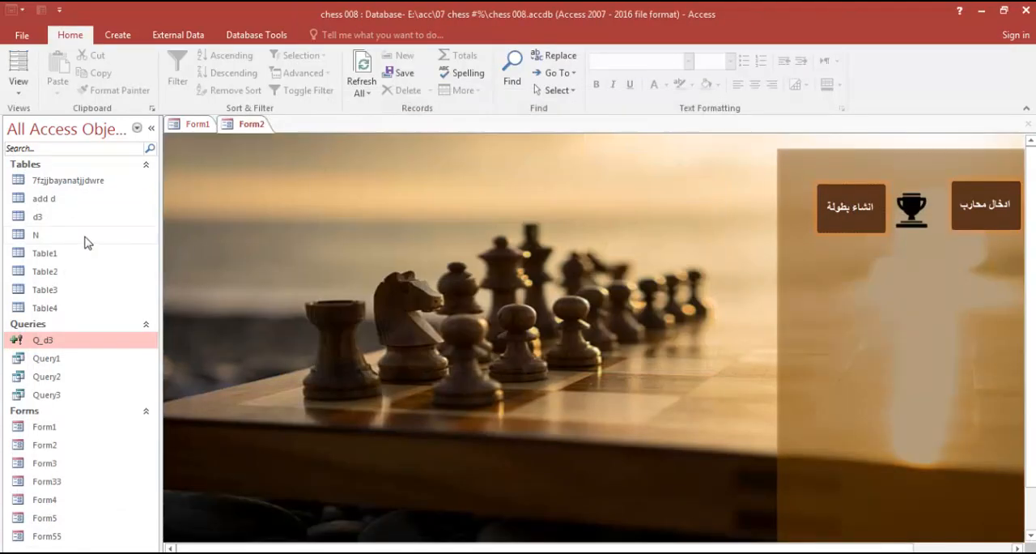
{"action": "double_click", "coordinate": [42, 203]}
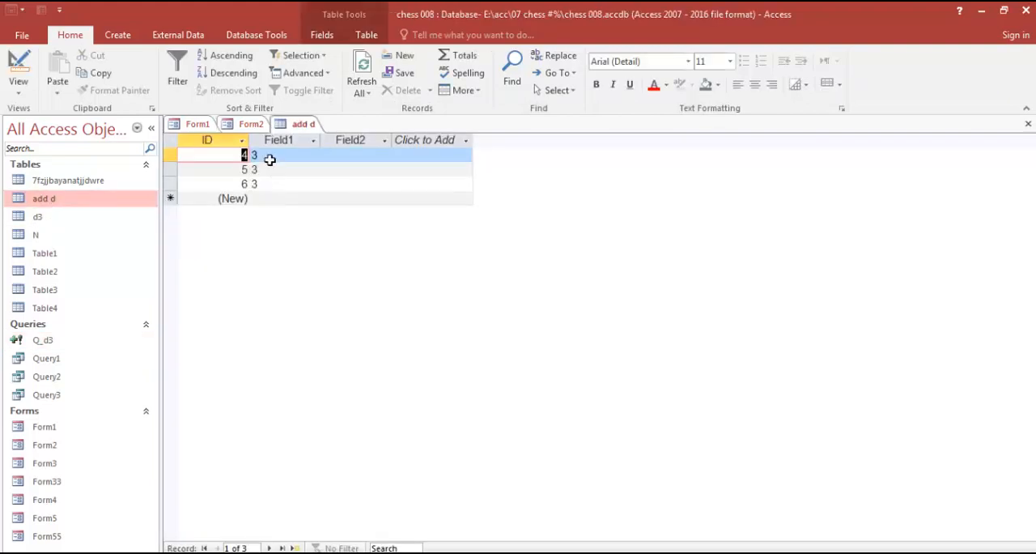
{"action": "left_click", "coordinate": [265, 157]}
{"action": "left_click", "coordinate": [266, 169]}
{"action": "left_click", "coordinate": [266, 183]}
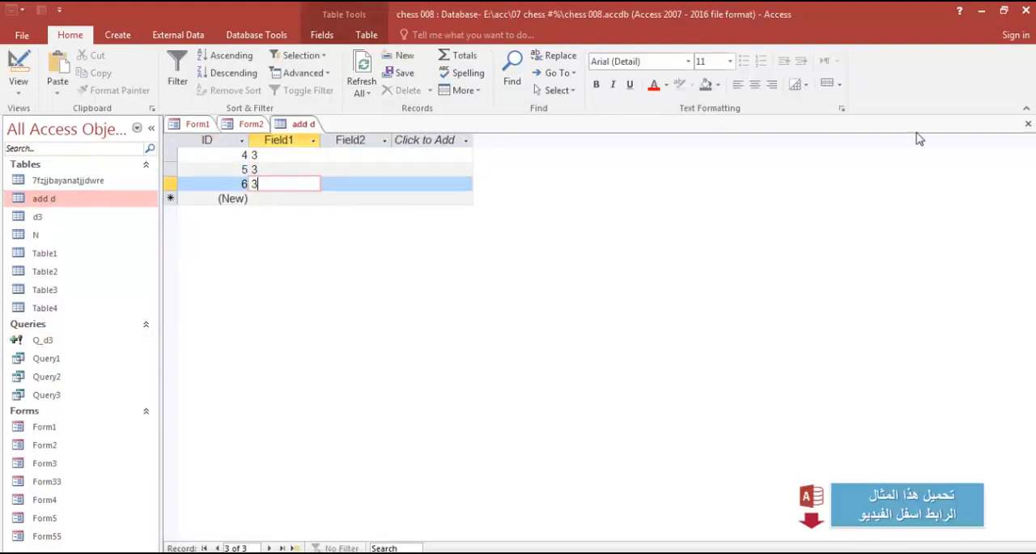
{"action": "left_click", "coordinate": [1028, 123]}
Step: Start a new دورى championship with عدد الفرق 6, ذهاب و عودة نعم and ترتيب القرعة اليكترونى
{"action": "left_click", "coordinate": [851, 207]}
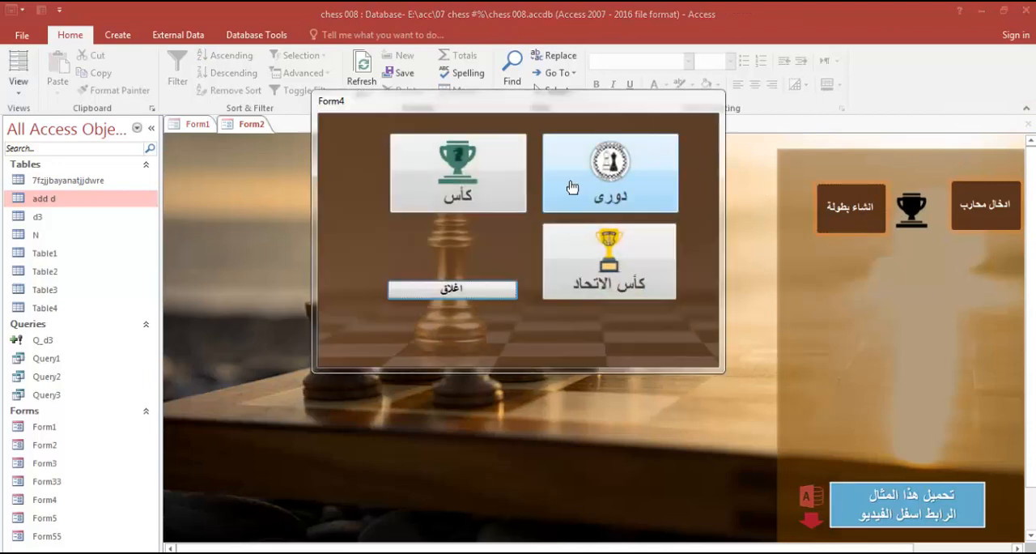
{"action": "left_click", "coordinate": [571, 187]}
{"action": "left_click", "coordinate": [555, 178]}
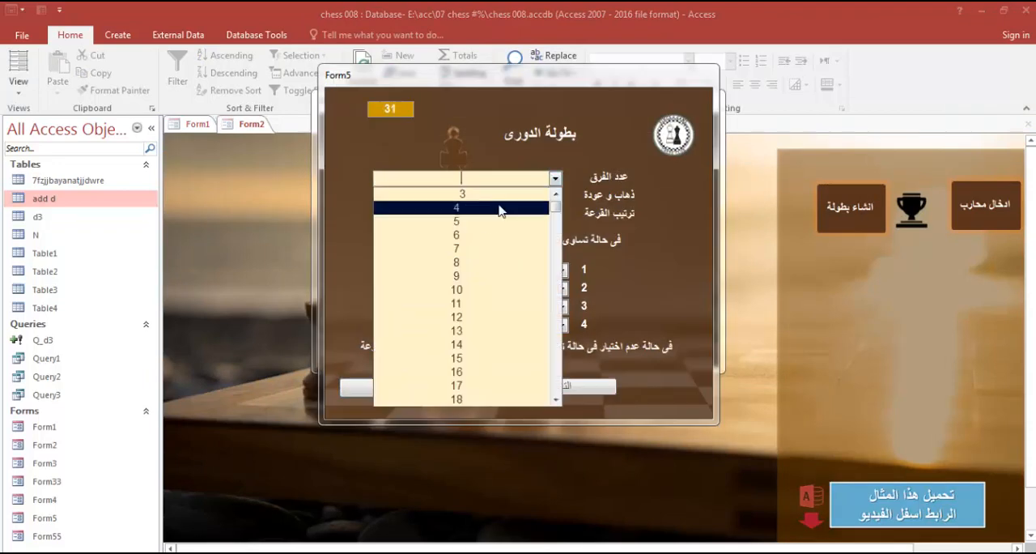
{"action": "left_click", "coordinate": [482, 243]}
{"action": "left_click", "coordinate": [555, 196]}
{"action": "left_click", "coordinate": [543, 220]}
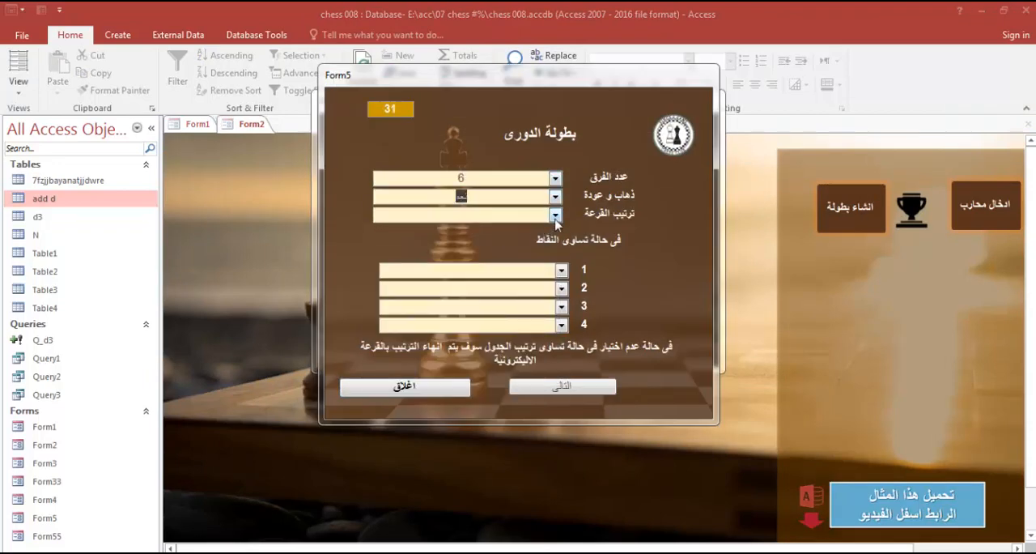
{"action": "left_click", "coordinate": [555, 214]}
{"action": "left_click", "coordinate": [537, 240]}
Step: Set tie-breaker 1 to التوجه الى الموجهات المباشرة and tie-breaker 2 to الاقل خسارة, and proceed with التالى
{"action": "left_click", "coordinate": [561, 270]}
{"action": "left_click", "coordinate": [557, 279]}
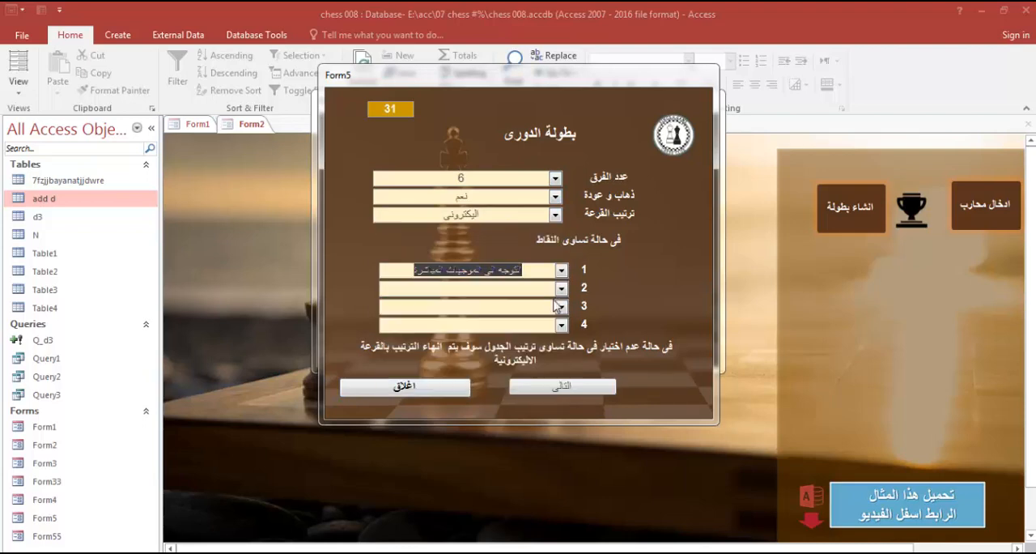
{"action": "left_click", "coordinate": [561, 287]}
{"action": "left_click", "coordinate": [486, 332]}
{"action": "left_click", "coordinate": [569, 386]}
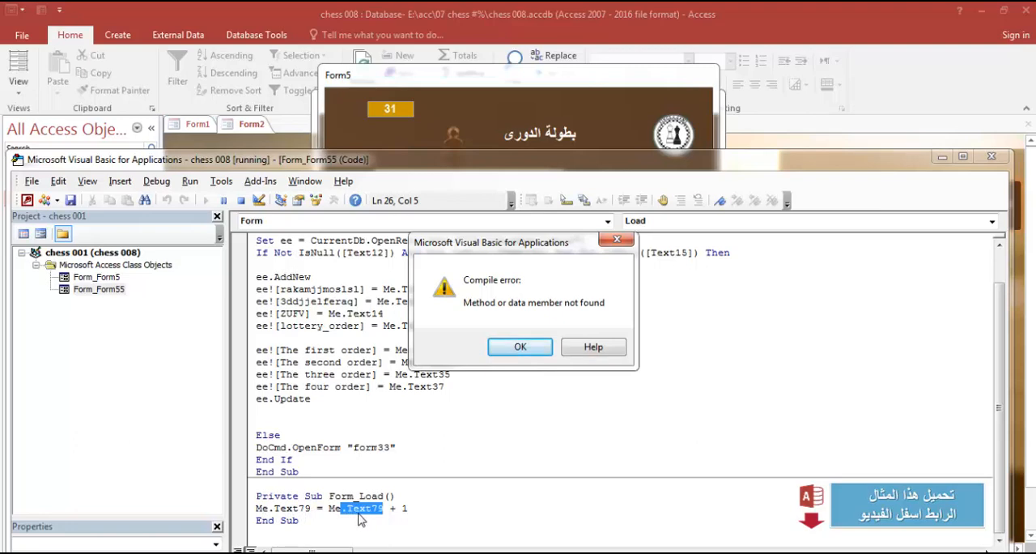
Step: Dismiss the compile error and close the code editor, stopping the debugger
{"action": "left_click", "coordinate": [519, 344]}
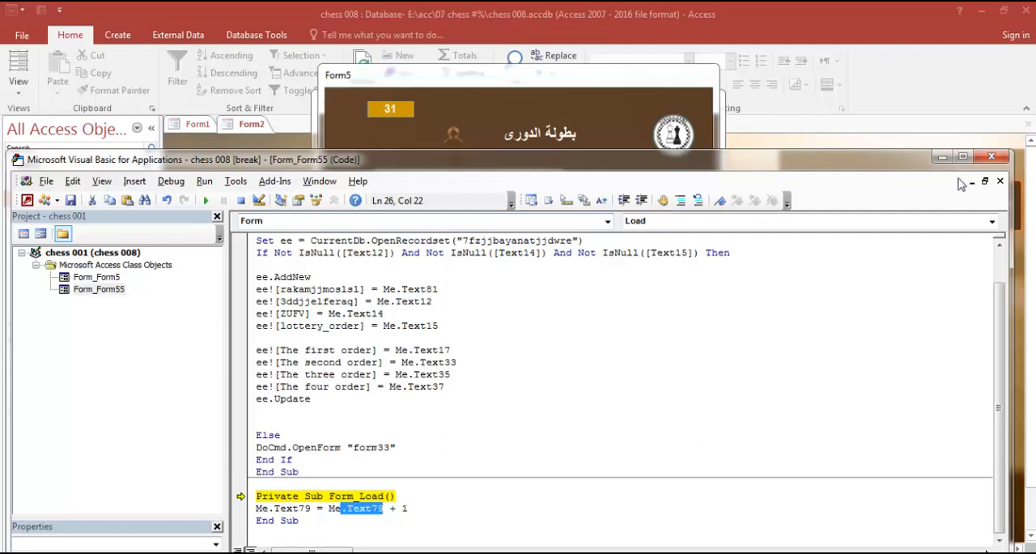
{"action": "left_click", "coordinate": [991, 157]}
{"action": "left_click", "coordinate": [474, 338]}
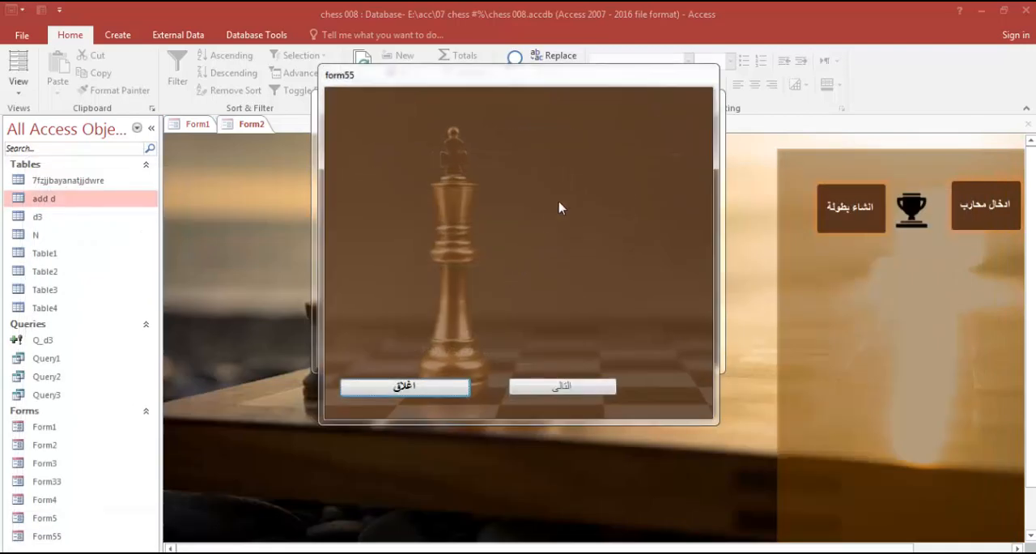
Step: Switch form55 to Design View and close the open Form5 and Form4 windows covering it
{"action": "right_click", "coordinate": [591, 176]}
{"action": "left_click", "coordinate": [630, 219]}
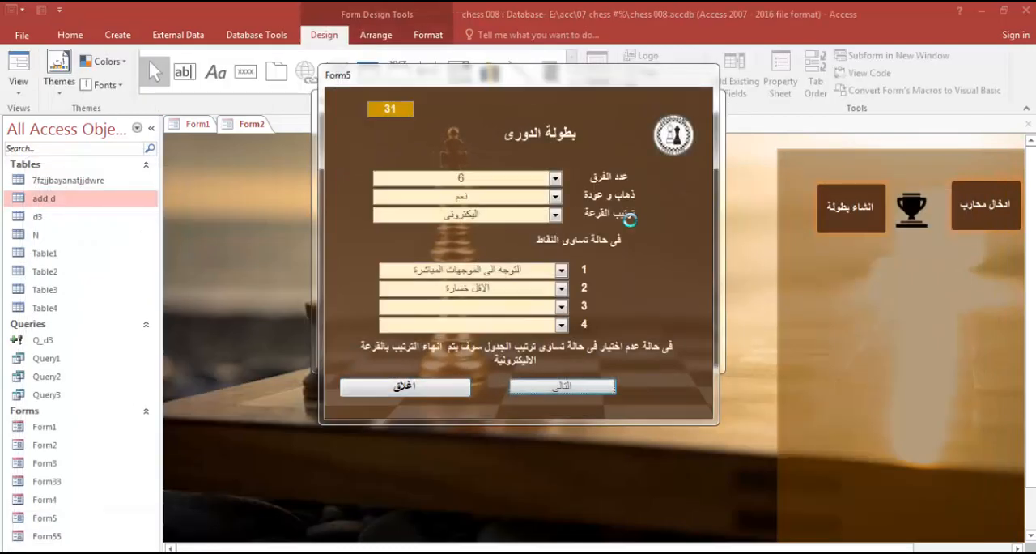
{"action": "right_click", "coordinate": [648, 89]}
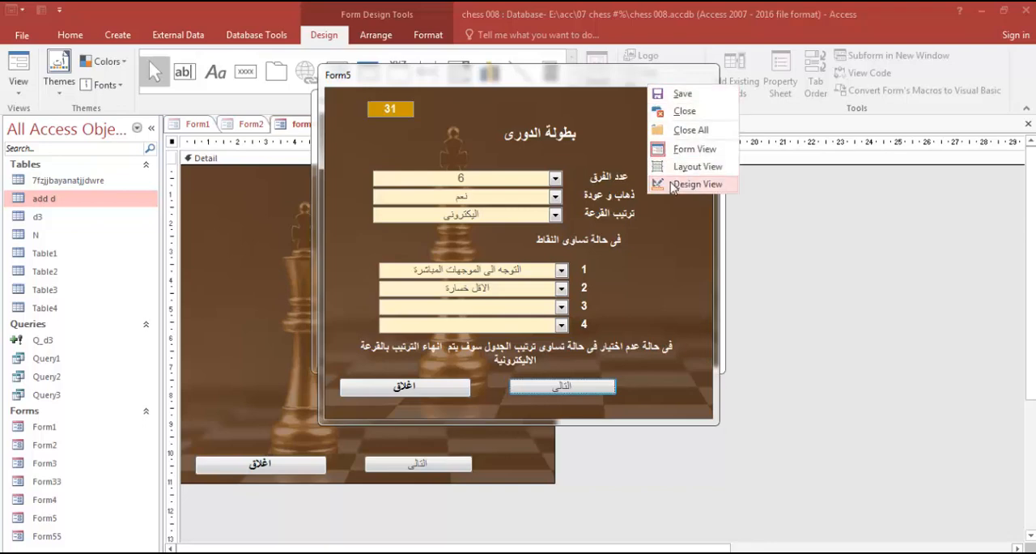
{"action": "left_click", "coordinate": [683, 118]}
{"action": "right_click", "coordinate": [629, 118]}
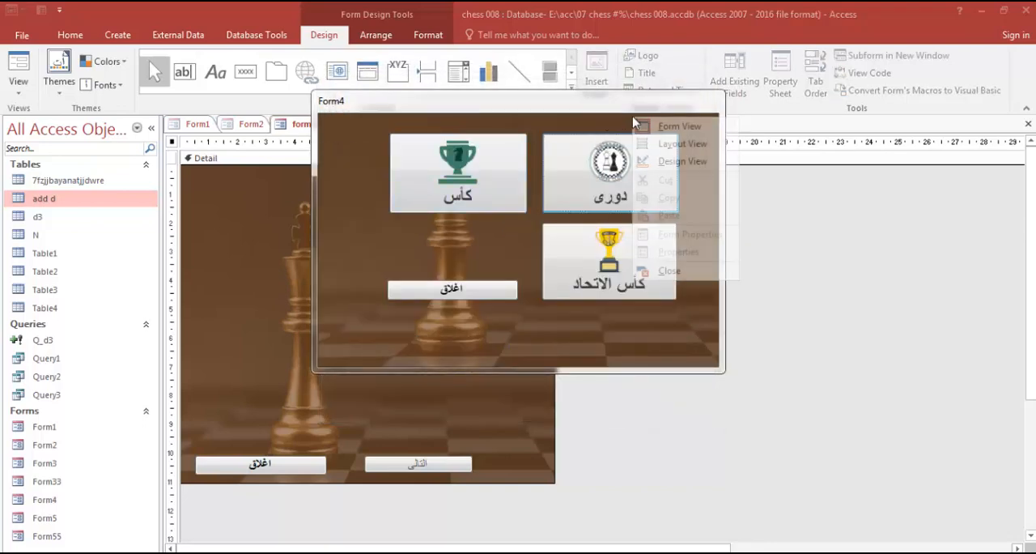
{"action": "left_click", "coordinate": [672, 271]}
{"action": "left_click", "coordinate": [310, 125]}
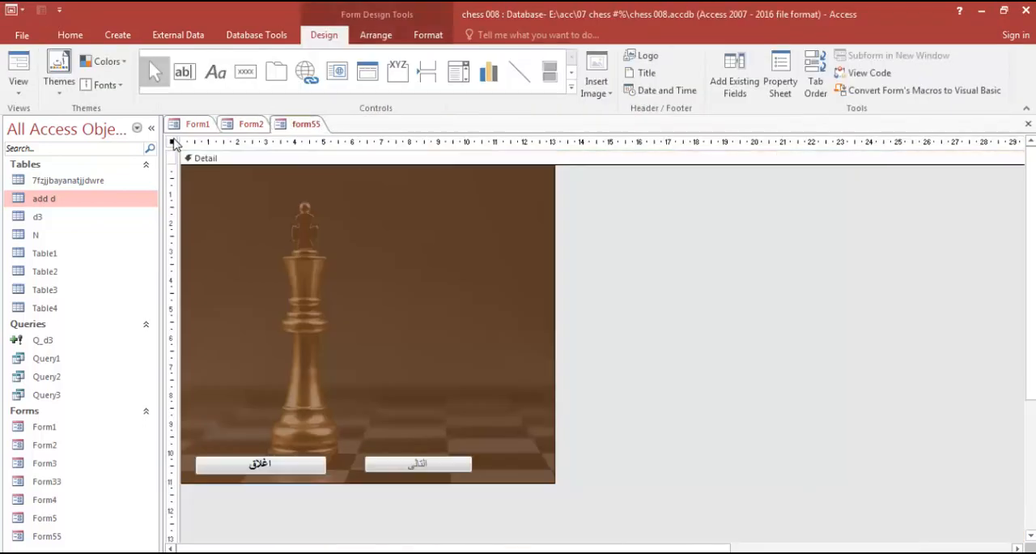
Step: Remove the event procedure from form55's On Load event, and close the property sheet and the form
{"action": "double_click", "coordinate": [173, 143]}
{"action": "left_click", "coordinate": [679, 190]}
{"action": "left_click", "coordinate": [711, 190]}
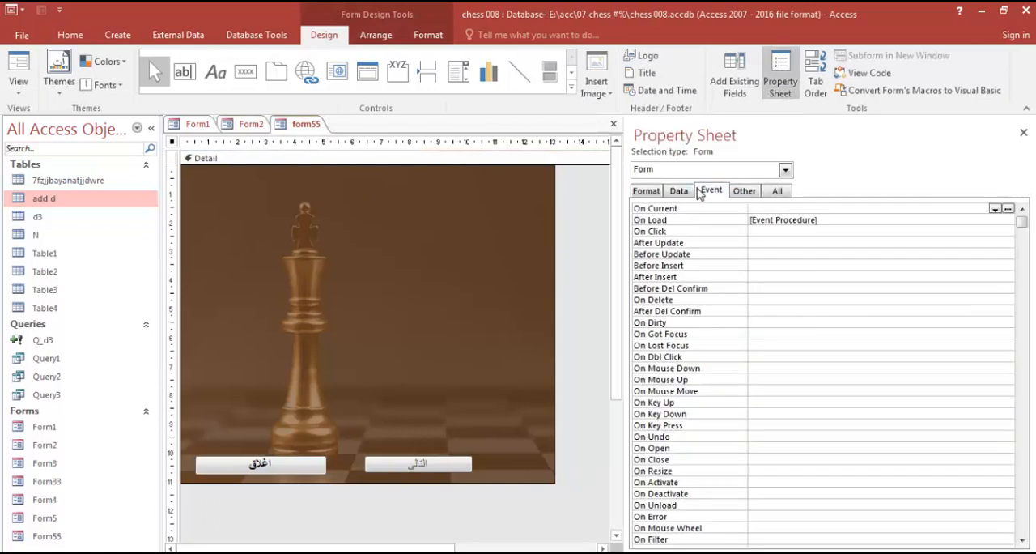
{"action": "left_click", "coordinate": [738, 220]}
{"action": "left_click", "coordinate": [835, 253]}
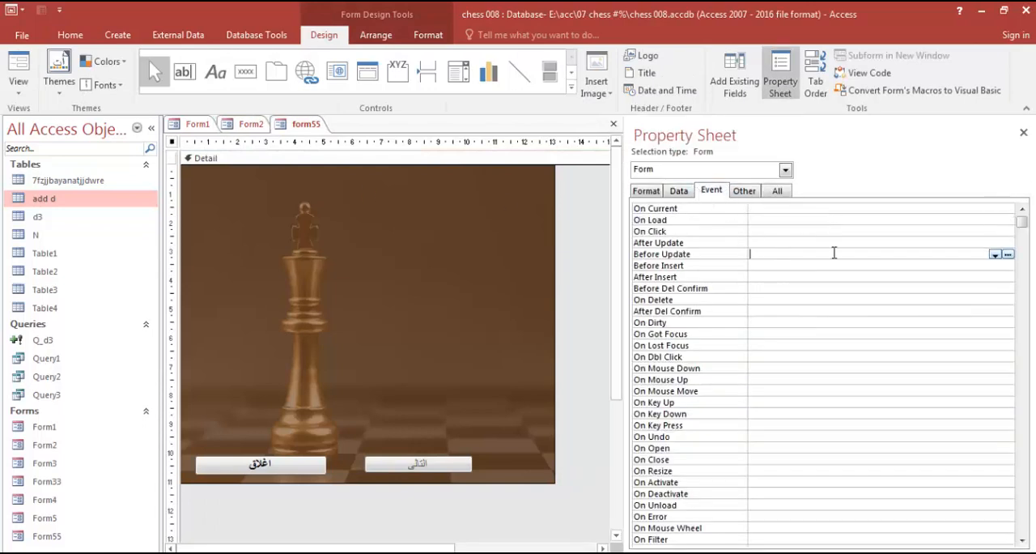
{"action": "left_click", "coordinate": [1023, 132]}
{"action": "left_click", "coordinate": [1028, 125]}
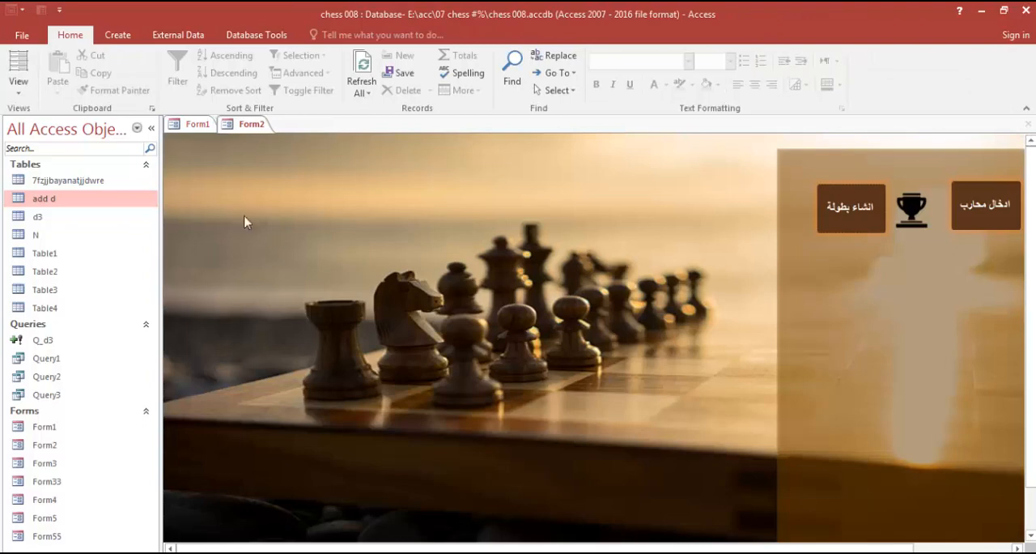
Step: Check the add d table for records added by the six-team test and close it
{"action": "double_click", "coordinate": [65, 200]}
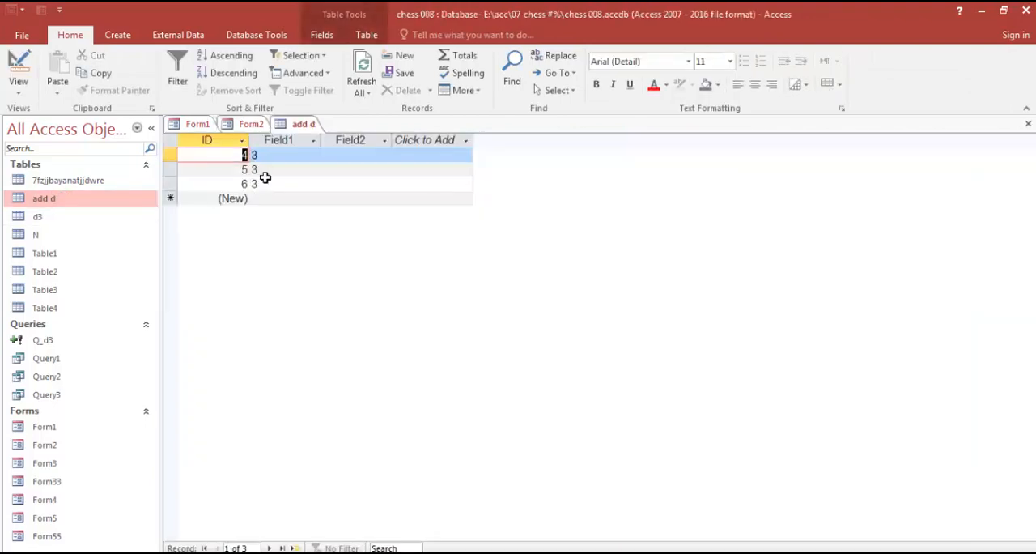
{"action": "left_click", "coordinate": [267, 170]}
{"action": "left_click", "coordinate": [267, 184]}
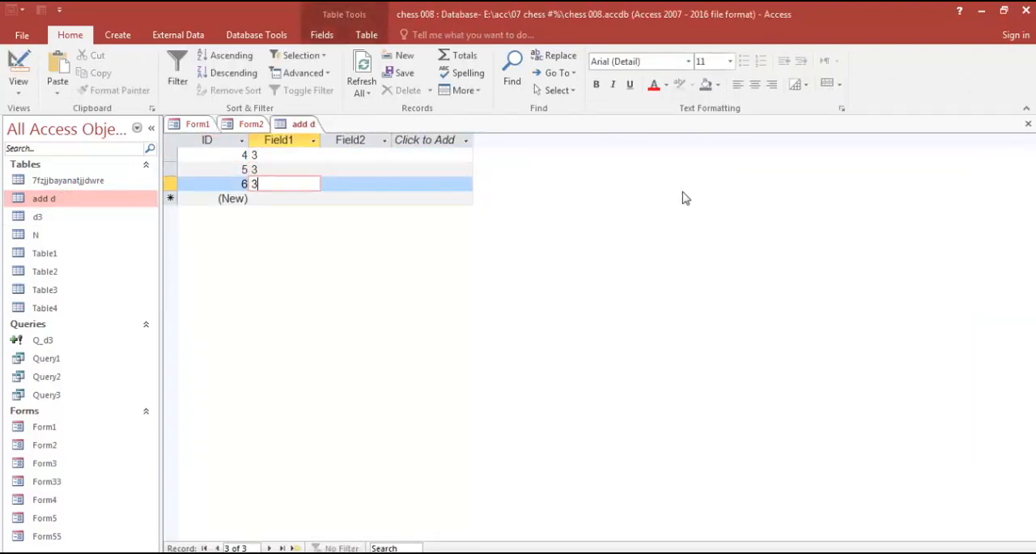
{"action": "left_click", "coordinate": [1028, 124]}
Step: Open the دورى league form from Form2's tournament creation, and choose 3 teams, نعم for ذهاب و عودة, and اليكترونى for the draw order
{"action": "left_click", "coordinate": [858, 204]}
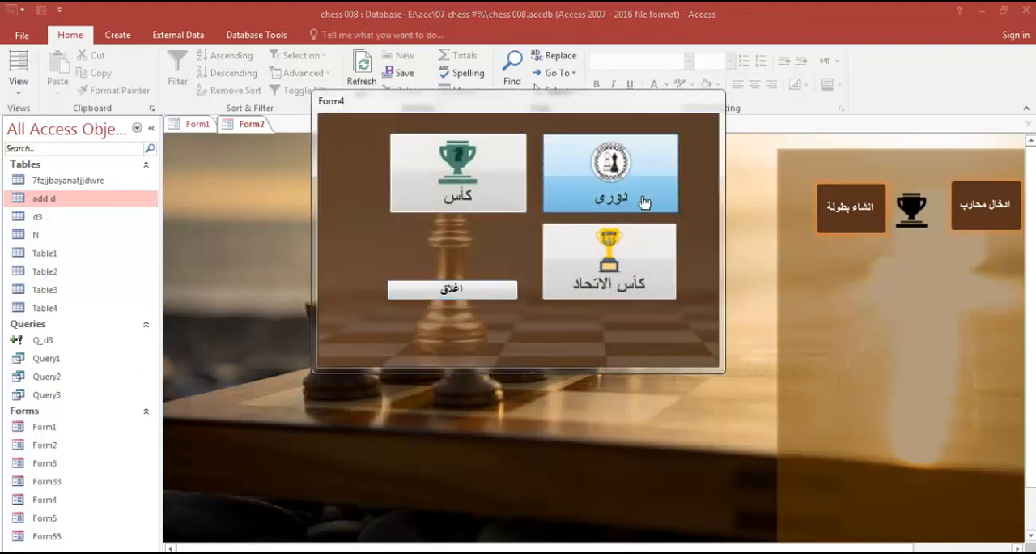
{"action": "left_click", "coordinate": [643, 200]}
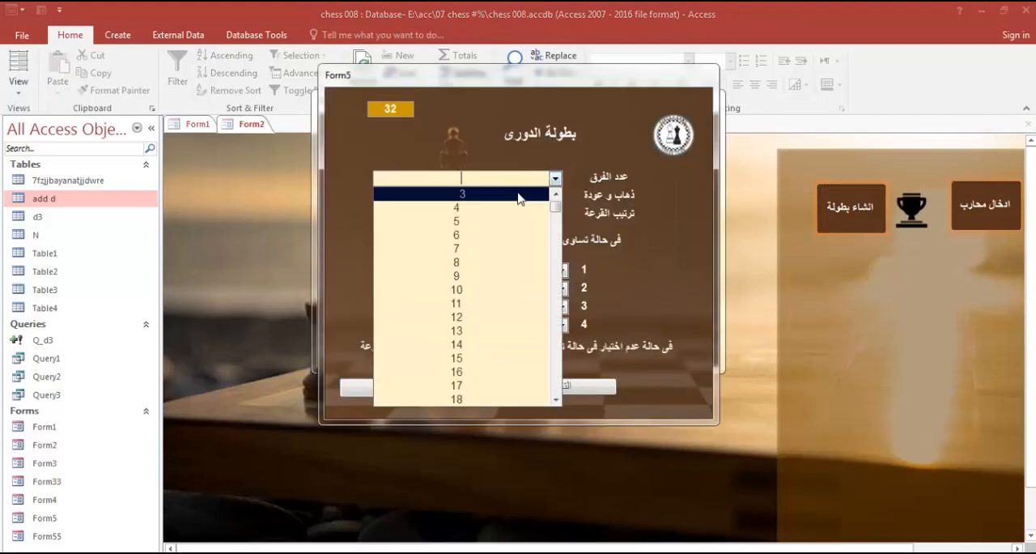
{"action": "left_click", "coordinate": [518, 195]}
{"action": "left_click", "coordinate": [555, 197]}
{"action": "left_click", "coordinate": [528, 213]}
{"action": "left_click", "coordinate": [555, 215]}
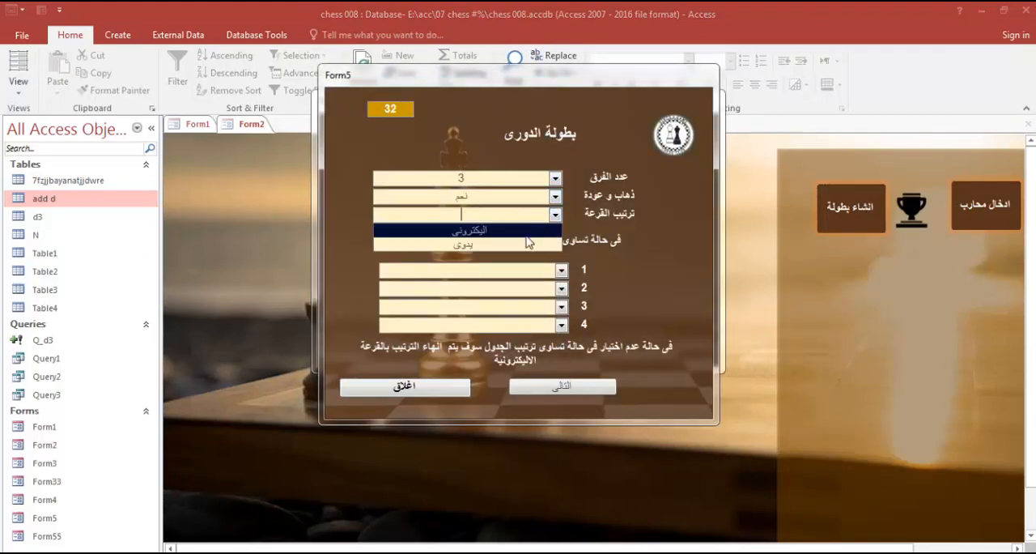
{"action": "left_click", "coordinate": [531, 229]}
Step: Set tie-breakers 1, 2 and 3 to التوجه الى الموجهات المباشرة, and continue with التالى
{"action": "left_click", "coordinate": [561, 270]}
{"action": "left_click", "coordinate": [551, 282]}
{"action": "left_click", "coordinate": [561, 288]}
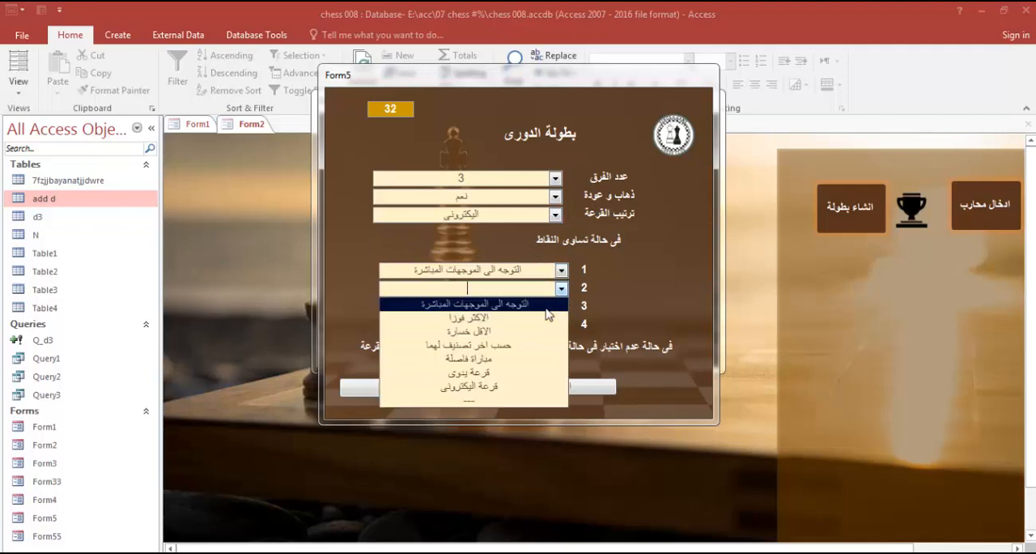
{"action": "left_click", "coordinate": [534, 301]}
{"action": "left_click", "coordinate": [561, 306]}
{"action": "left_click", "coordinate": [535, 318]}
{"action": "left_click", "coordinate": [569, 389]}
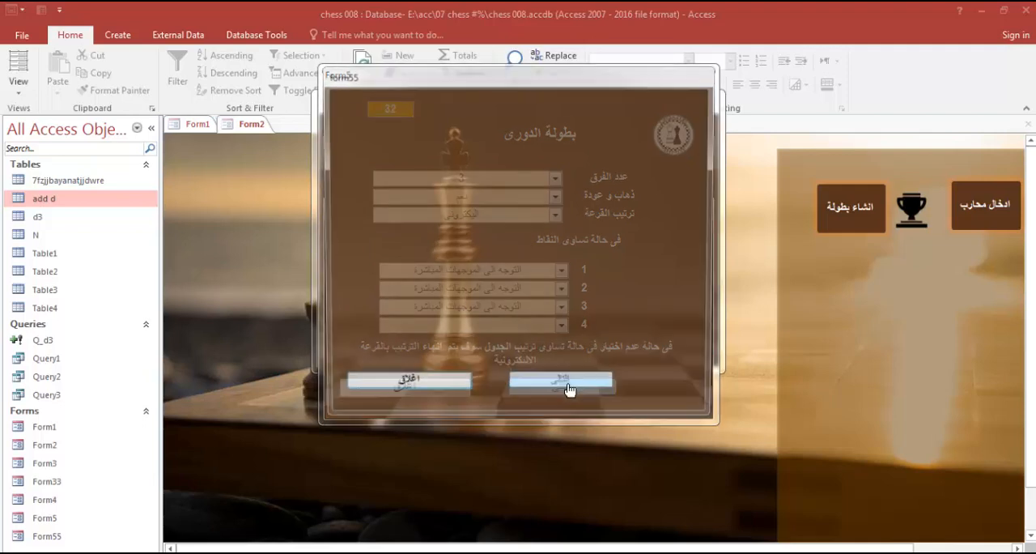
Step: Close form55, Form5 and Form4 to return to Form2
{"action": "right_click", "coordinate": [623, 232]}
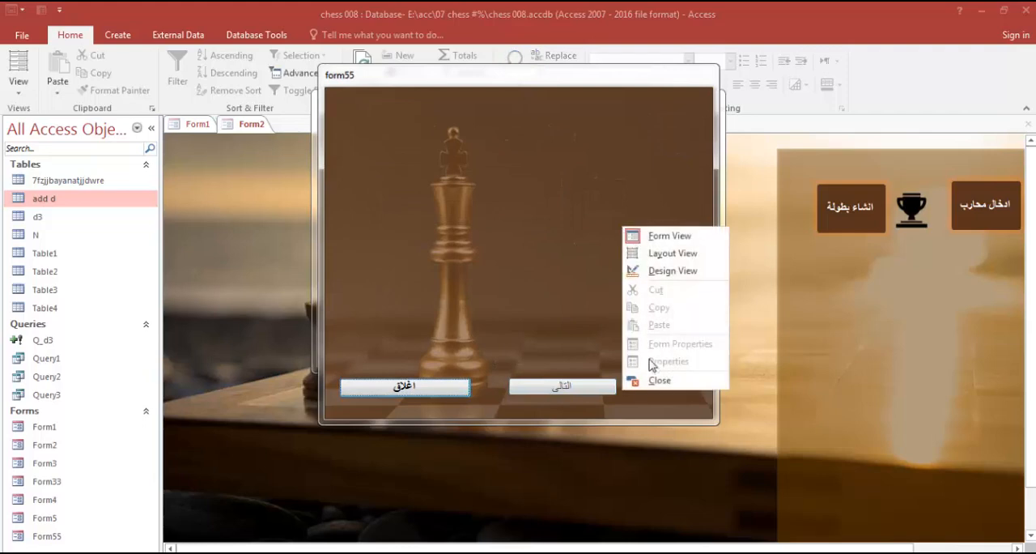
{"action": "left_click", "coordinate": [656, 377]}
{"action": "right_click", "coordinate": [648, 78]}
{"action": "left_click", "coordinate": [679, 105]}
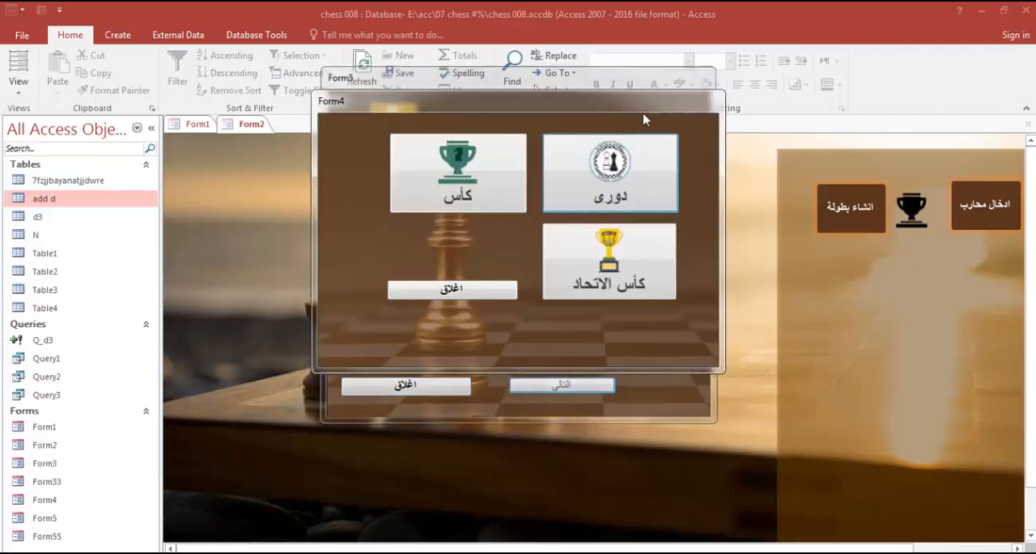
{"action": "right_click", "coordinate": [633, 103]}
{"action": "left_click", "coordinate": [666, 132]}
Step: Check the add d table for records added by the three-team test and close it
{"action": "double_click", "coordinate": [60, 200]}
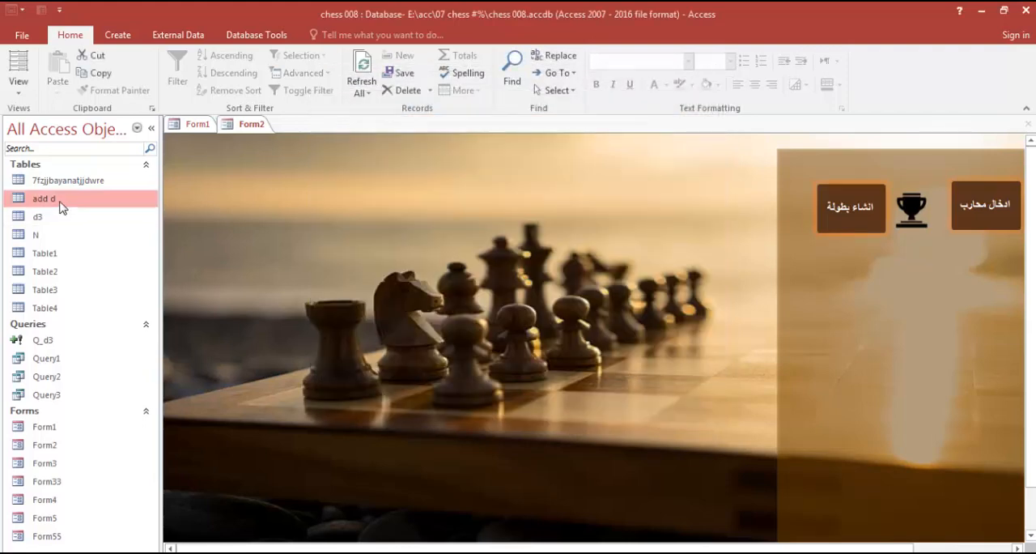
{"action": "left_click", "coordinate": [268, 212]}
{"action": "left_click", "coordinate": [272, 227]}
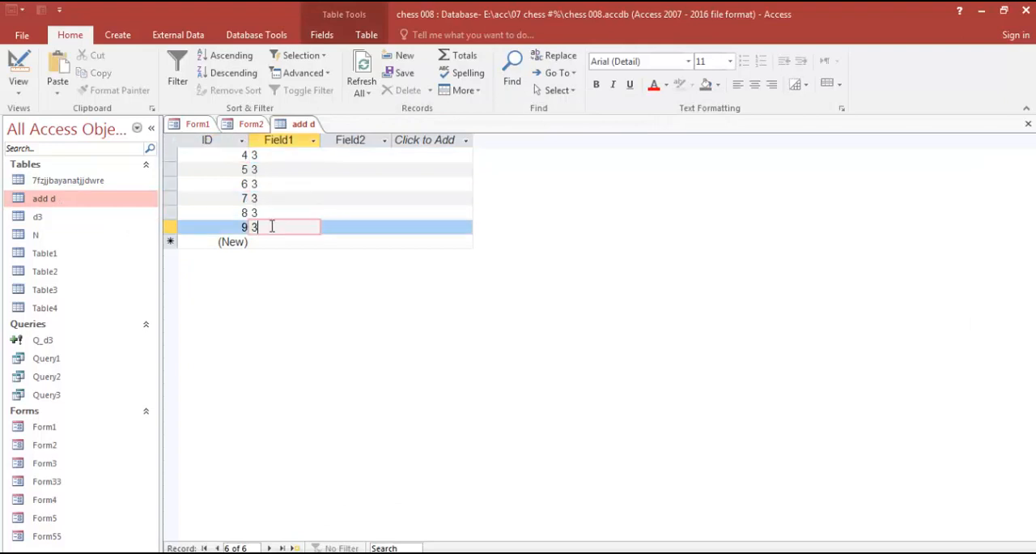
{"action": "left_click", "coordinate": [270, 199]}
{"action": "left_click", "coordinate": [270, 213]}
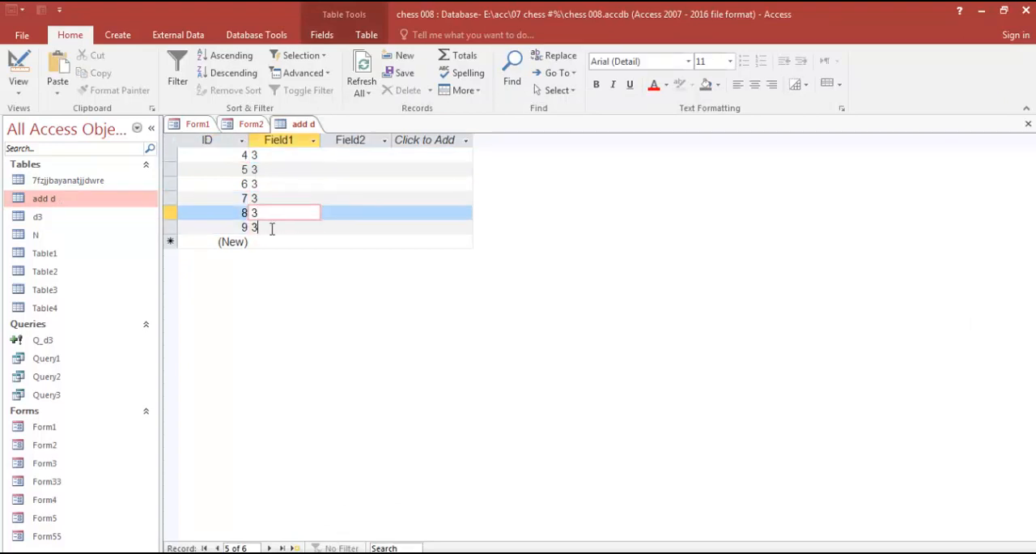
{"action": "left_click", "coordinate": [272, 228]}
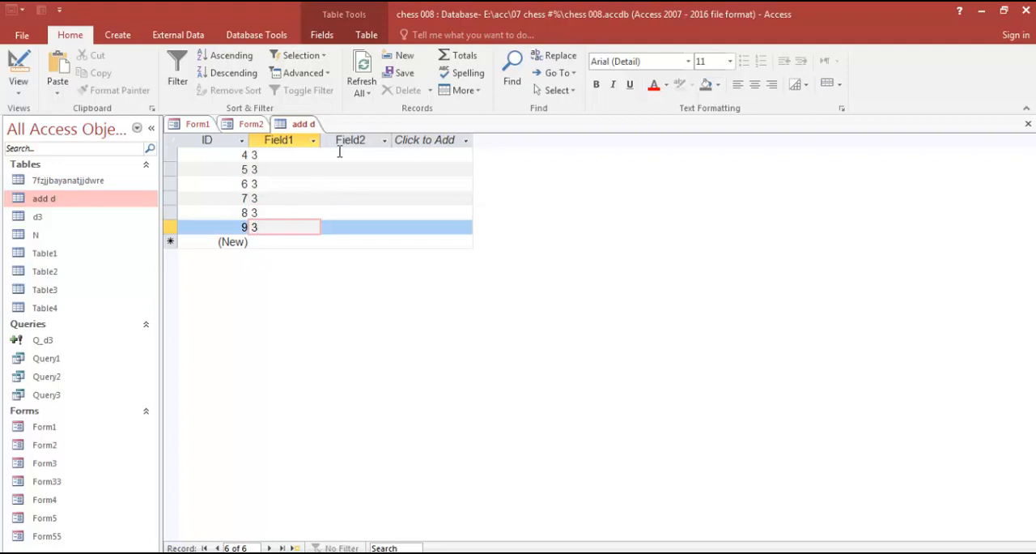
{"action": "right_click", "coordinate": [299, 124]}
{"action": "left_click", "coordinate": [322, 146]}
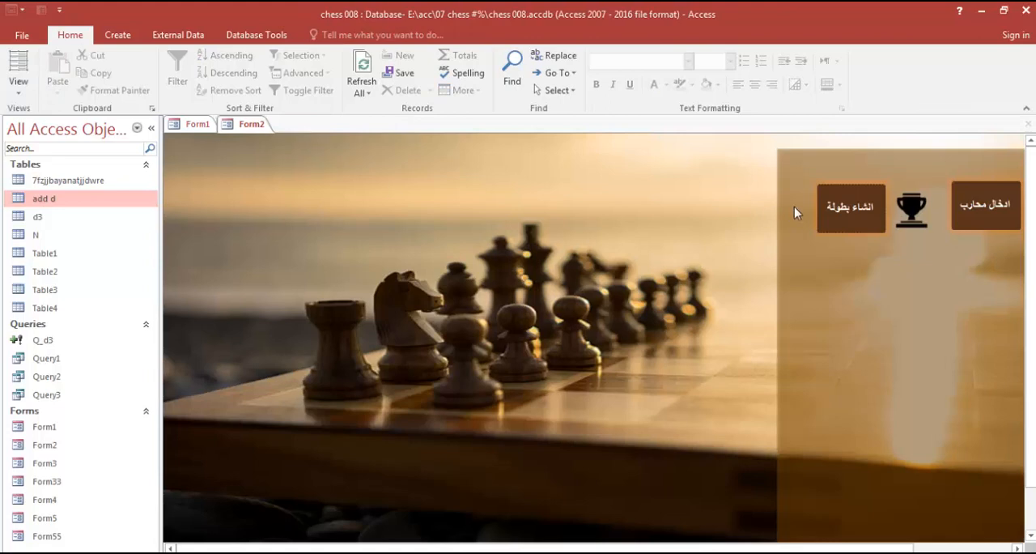
Step: View the empty دورى league form opened from Form2, and close Form5 and Form4 with their اغلاق buttons
{"action": "left_click", "coordinate": [851, 209]}
{"action": "left_click", "coordinate": [608, 162]}
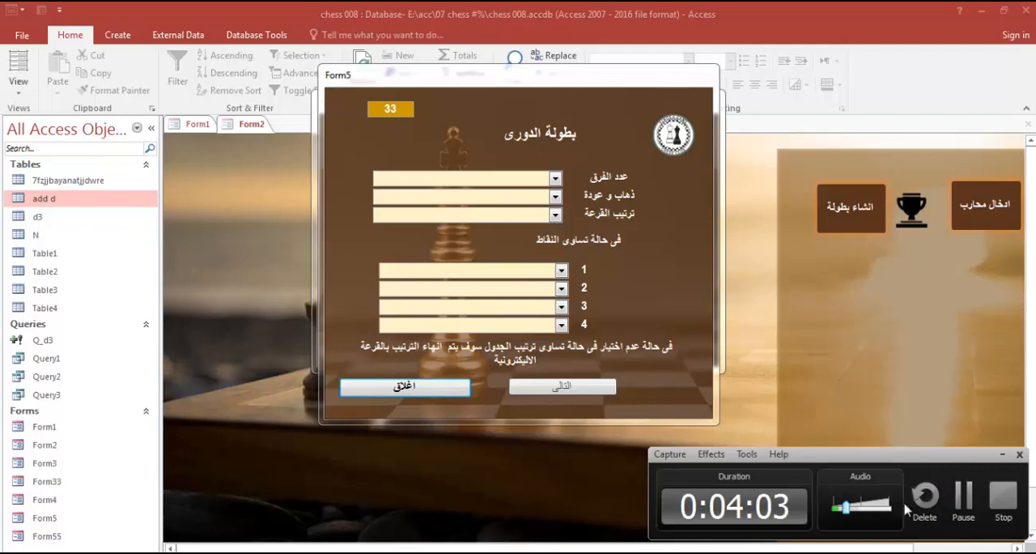
{"action": "left_click", "coordinate": [960, 495]}
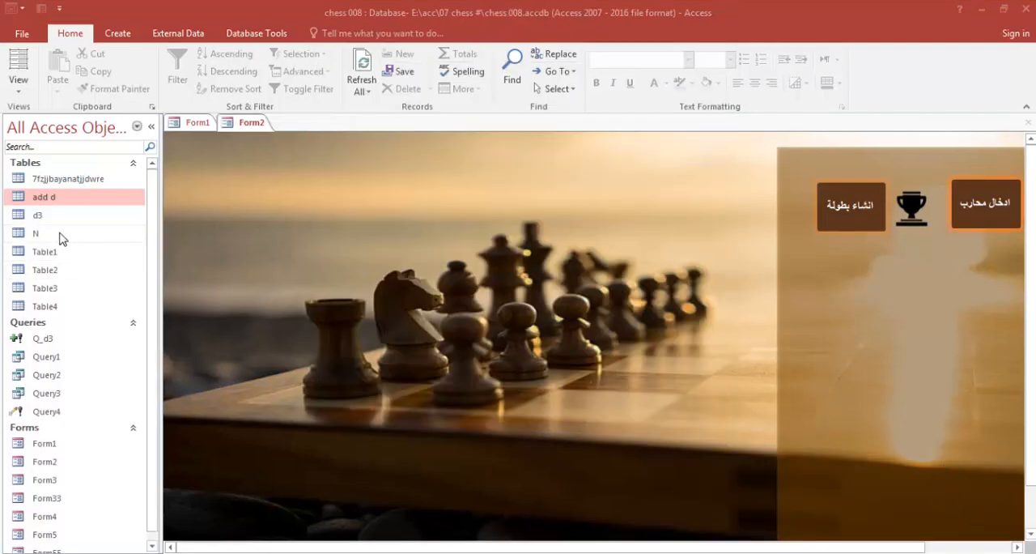
{"action": "left_click", "coordinate": [848, 207]}
{"action": "left_click", "coordinate": [665, 183]}
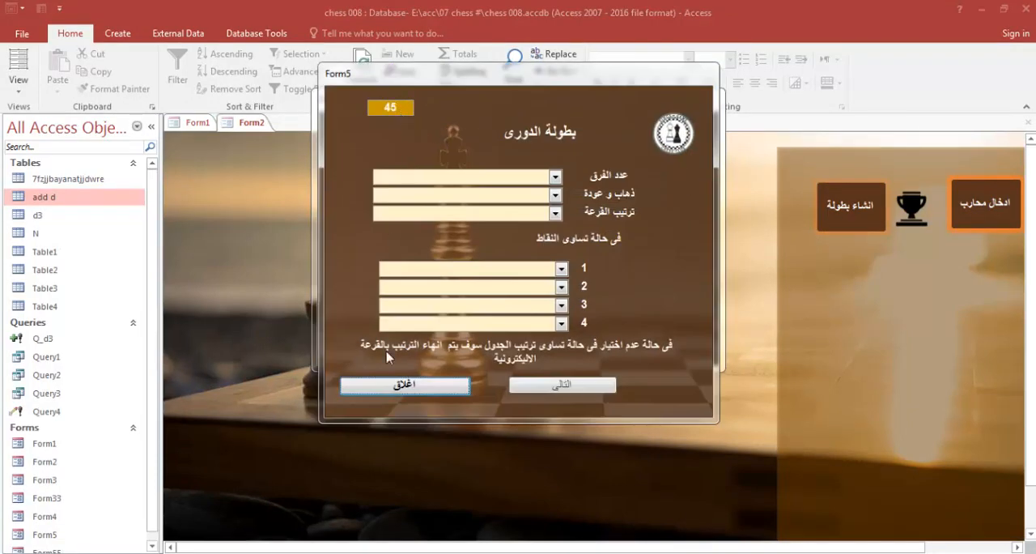
{"action": "left_click", "coordinate": [398, 388]}
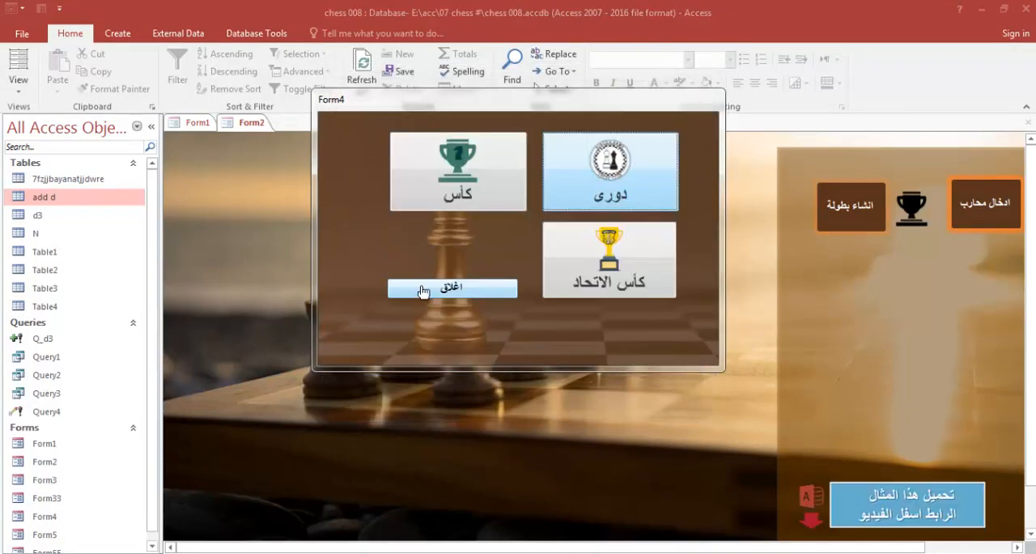
{"action": "left_click", "coordinate": [422, 289]}
Step: Add a Short Text field after Field2 in the add d table and close the table
{"action": "double_click", "coordinate": [58, 198]}
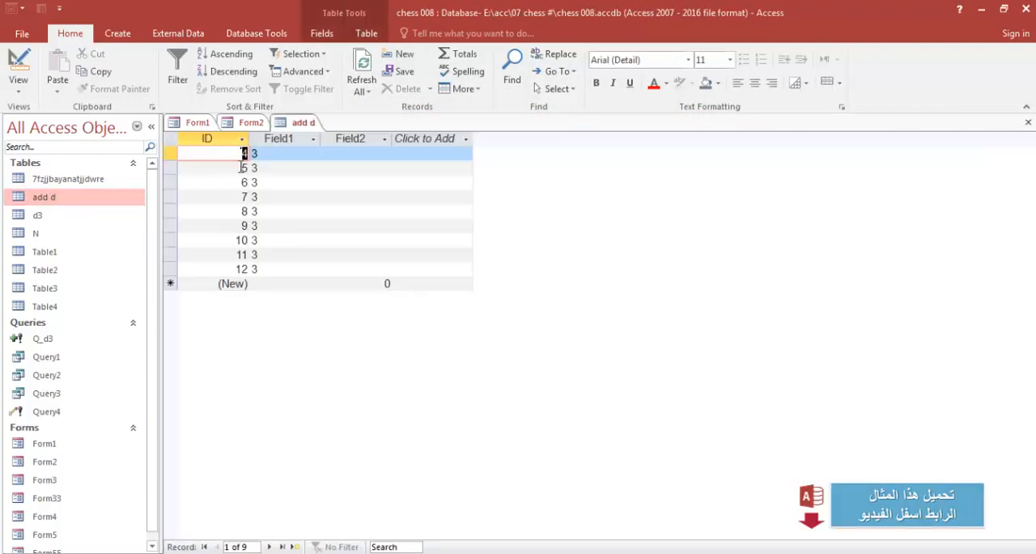
{"action": "left_click", "coordinate": [465, 140]}
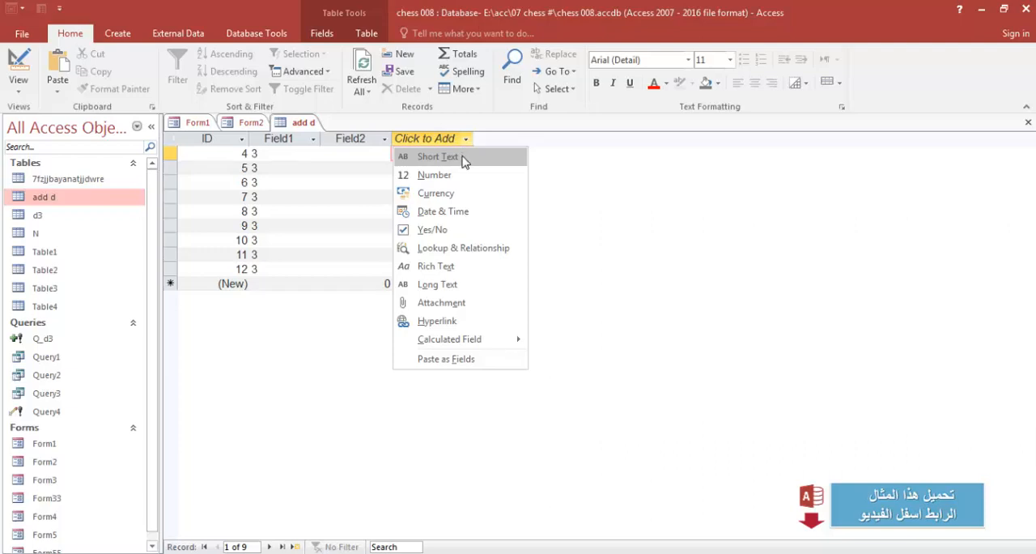
{"action": "left_click", "coordinate": [464, 159]}
{"action": "left_click", "coordinate": [439, 167]}
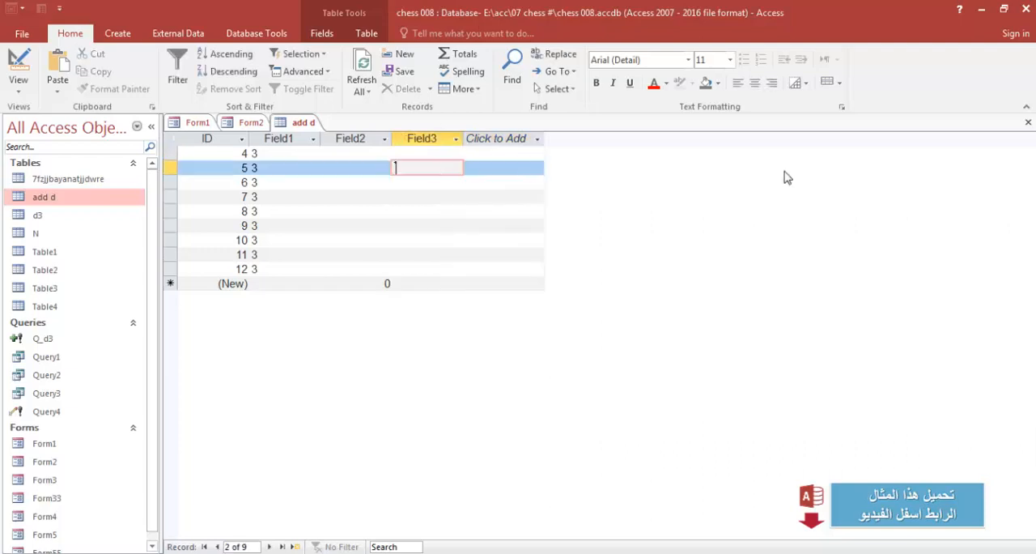
{"action": "left_click", "coordinate": [1028, 122]}
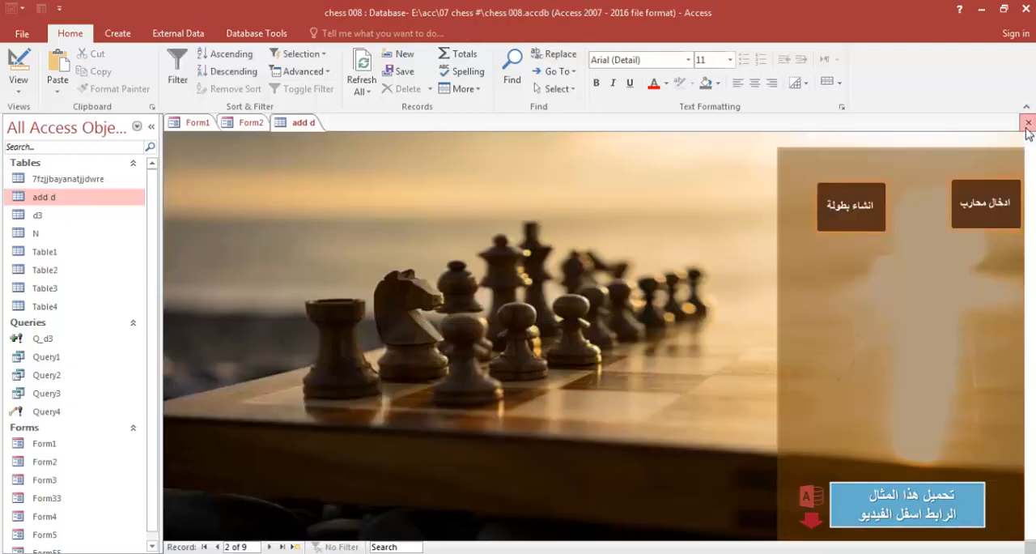
Step: Review the source and Append To fields of append query Q_d3 in Design View, and close it
{"action": "right_click", "coordinate": [51, 345]}
{"action": "left_click", "coordinate": [101, 370]}
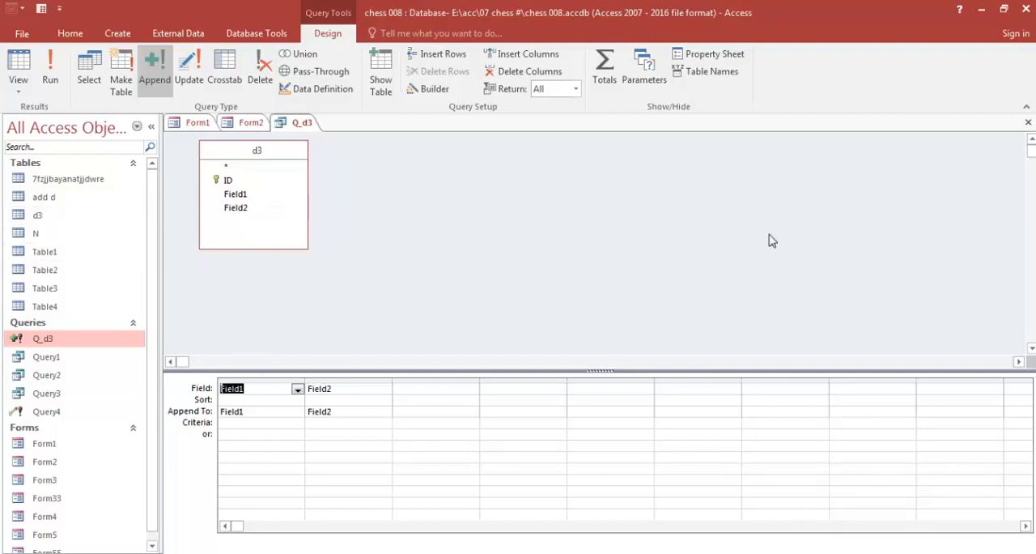
{"action": "left_click", "coordinate": [1028, 122]}
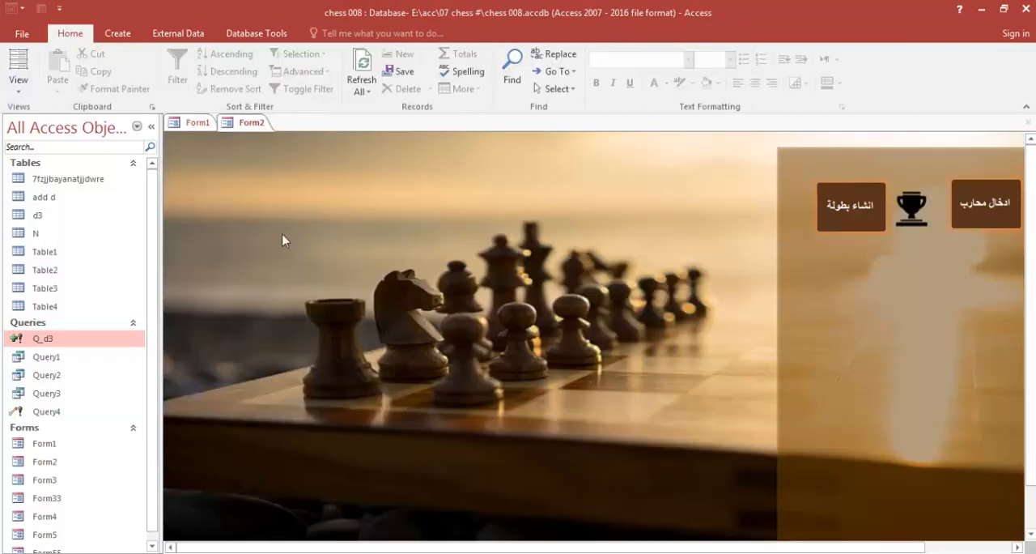
{"action": "right_click", "coordinate": [39, 217]}
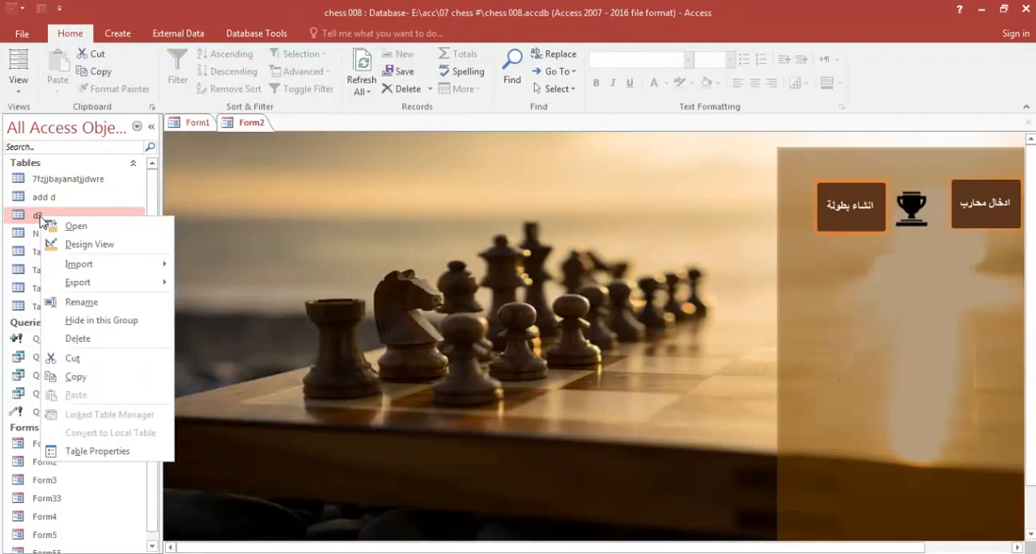
{"action": "right_click", "coordinate": [25, 341]}
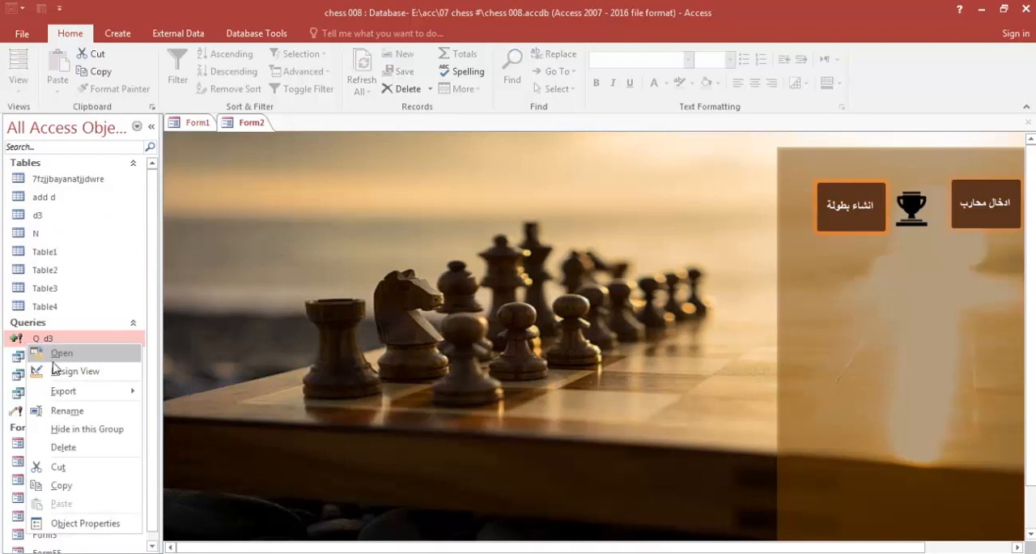
{"action": "left_click", "coordinate": [66, 373]}
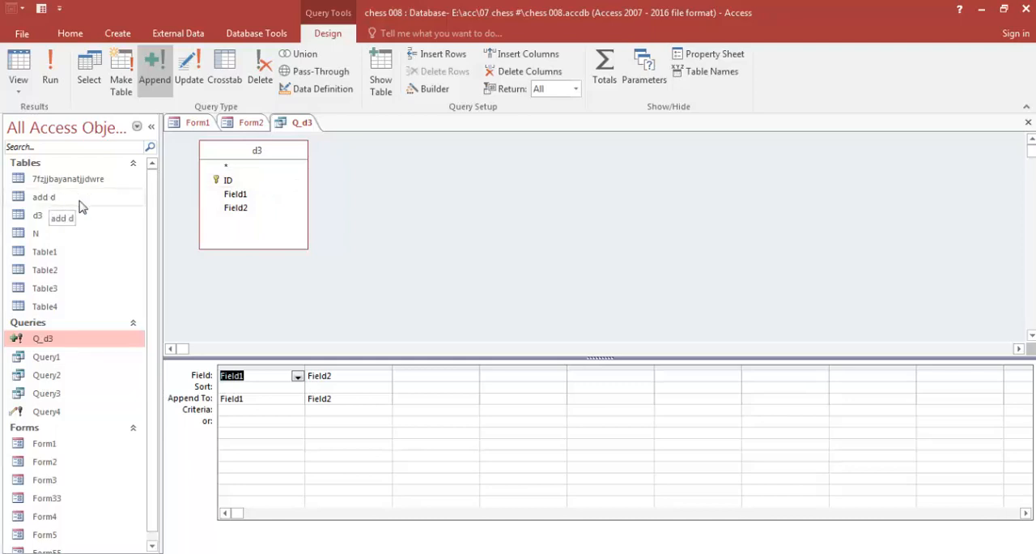
{"action": "left_click", "coordinate": [1028, 122]}
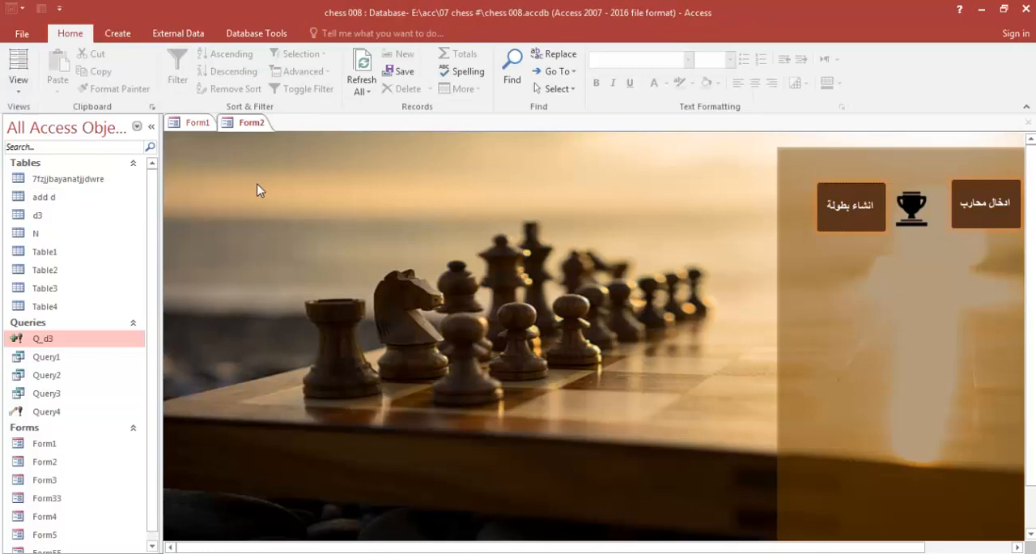
Step: Open the d3 table and switch it to Design View
{"action": "double_click", "coordinate": [46, 220]}
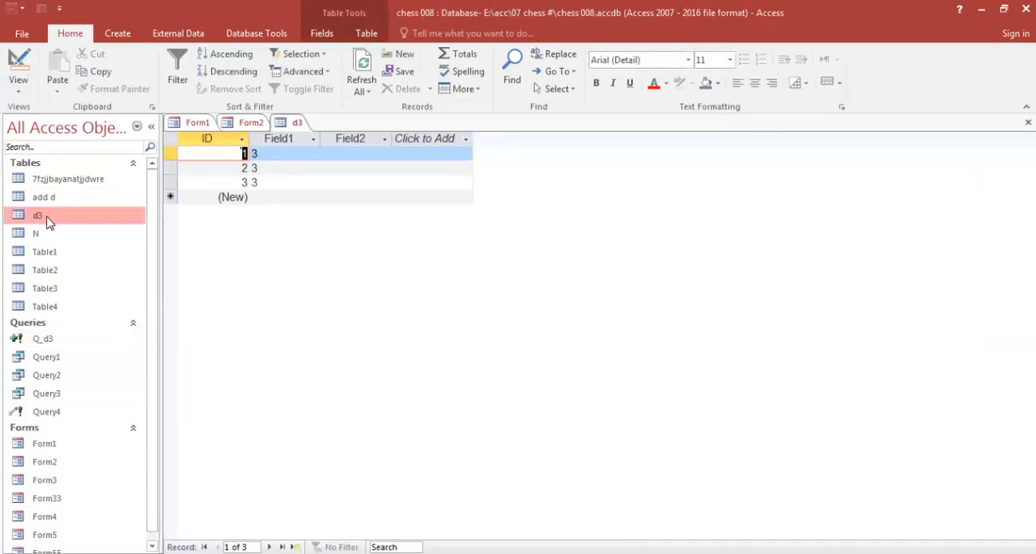
{"action": "left_click", "coordinate": [354, 154]}
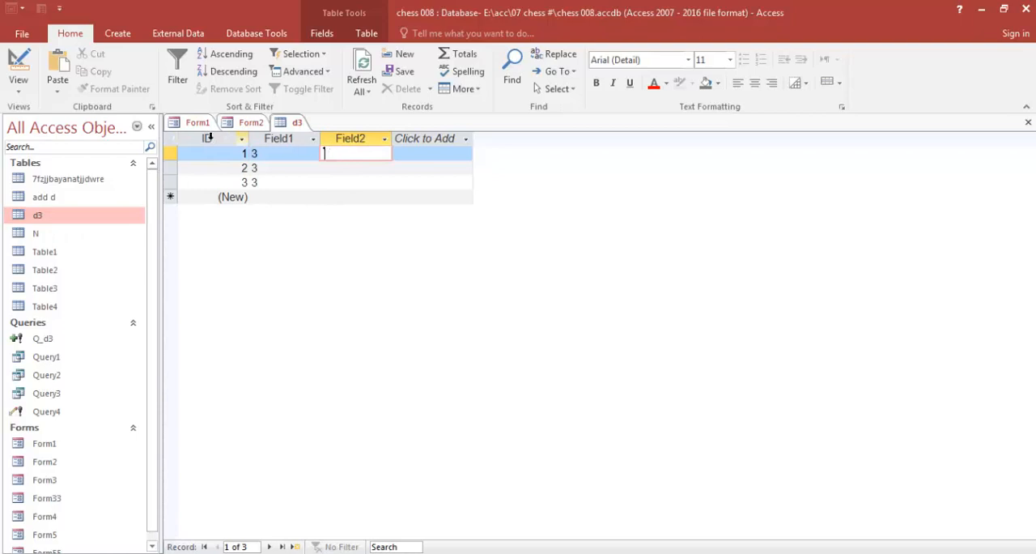
{"action": "left_click", "coordinate": [18, 66]}
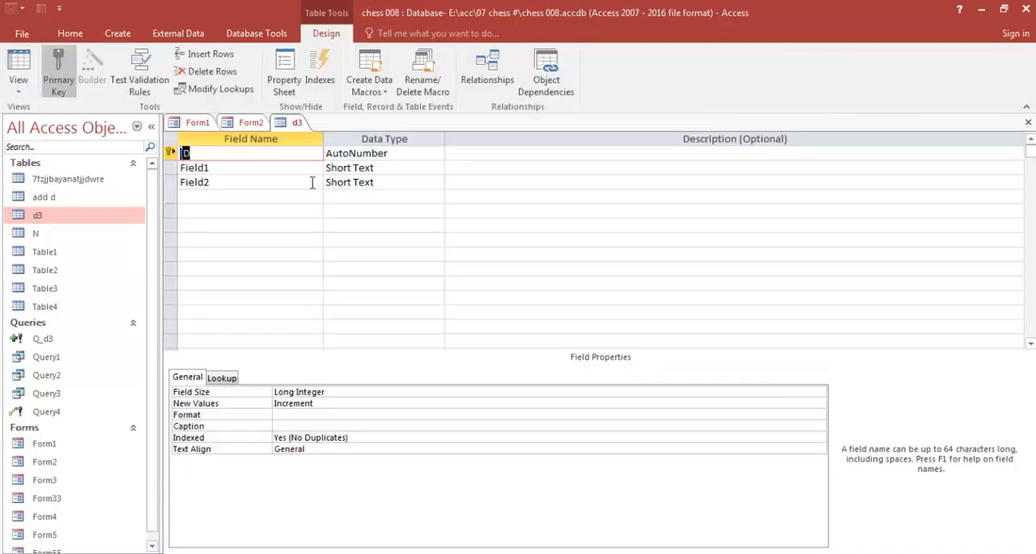
{"action": "left_click", "coordinate": [366, 183]}
{"action": "left_click", "coordinate": [437, 185]}
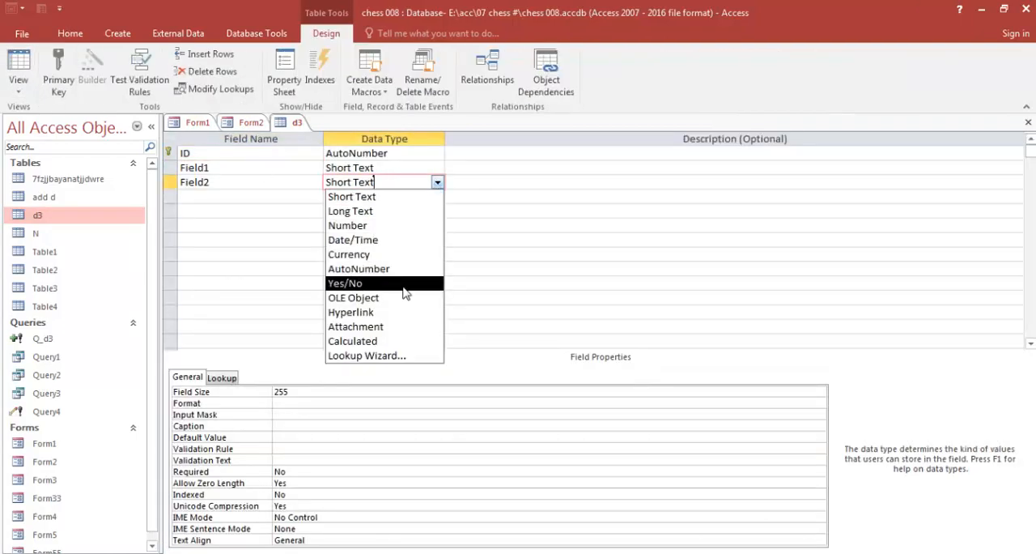
{"action": "left_click", "coordinate": [392, 340]}
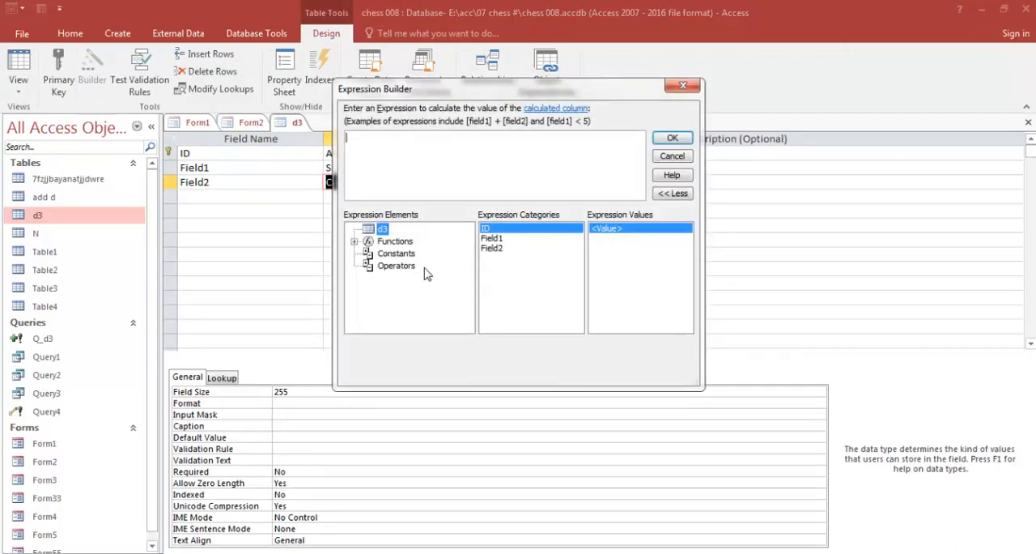
{"action": "left_click", "coordinate": [355, 241]}
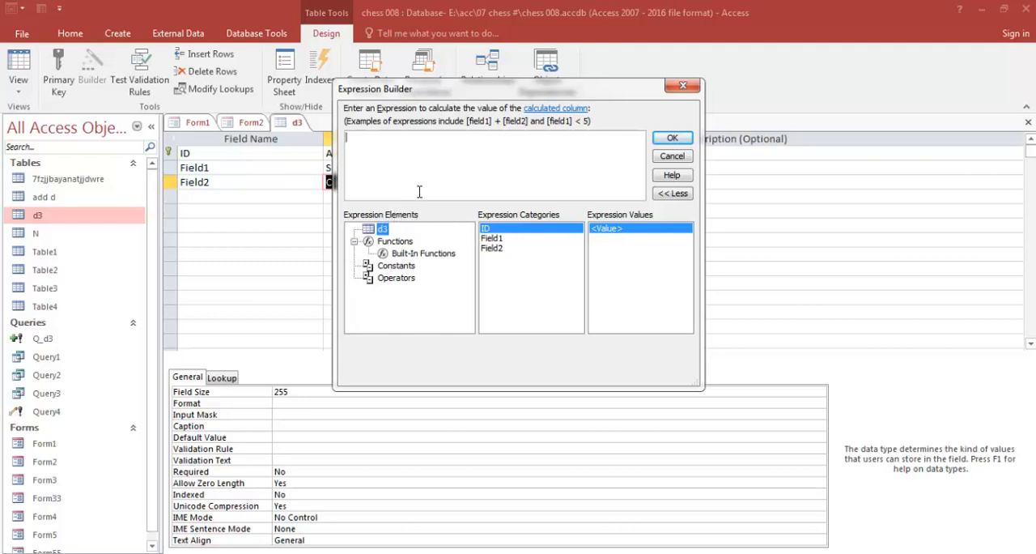
{"action": "left_click", "coordinate": [682, 87]}
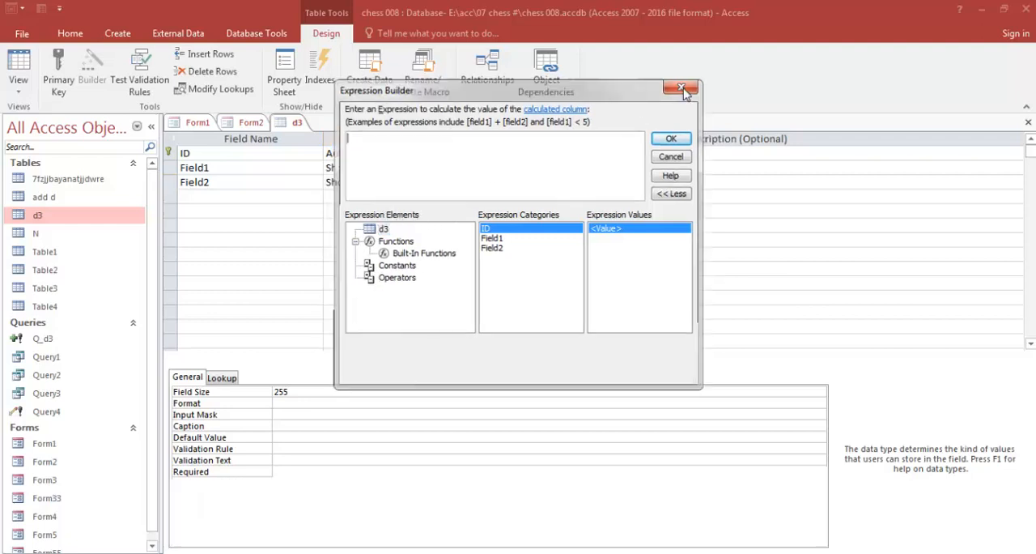
{"action": "left_click", "coordinate": [650, 230]}
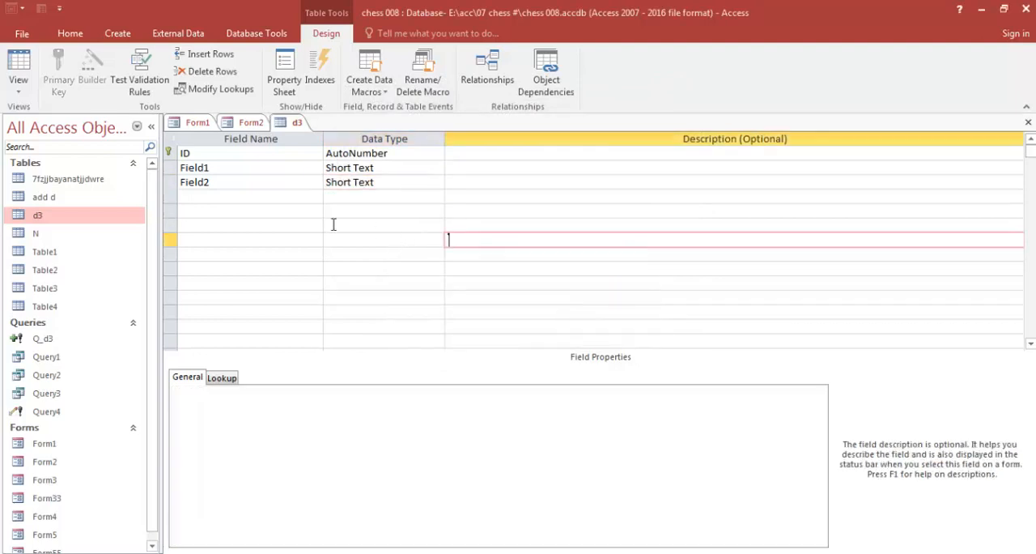
{"action": "left_click", "coordinate": [259, 200]}
{"action": "left_click", "coordinate": [393, 206]}
{"action": "left_click", "coordinate": [436, 198]}
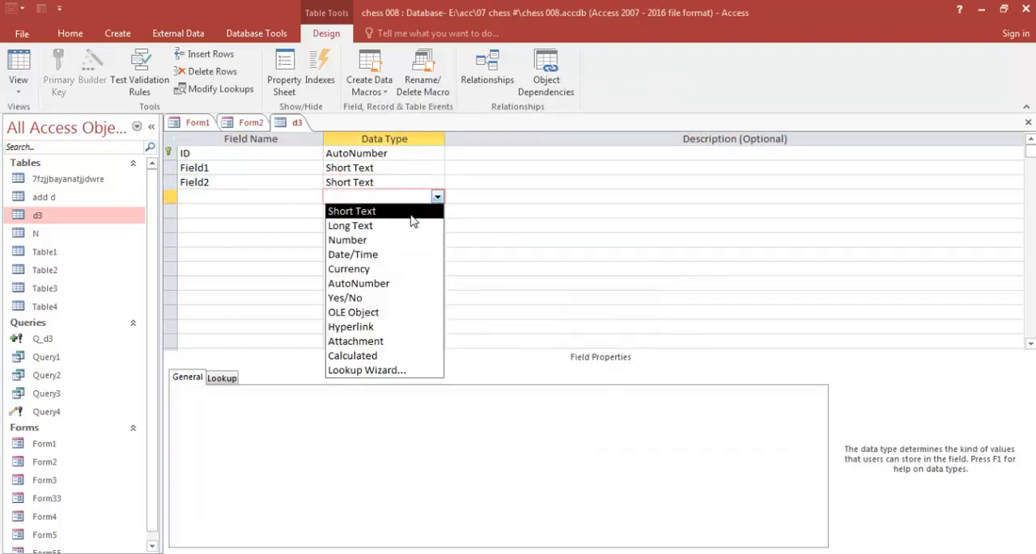
{"action": "left_click", "coordinate": [374, 355]}
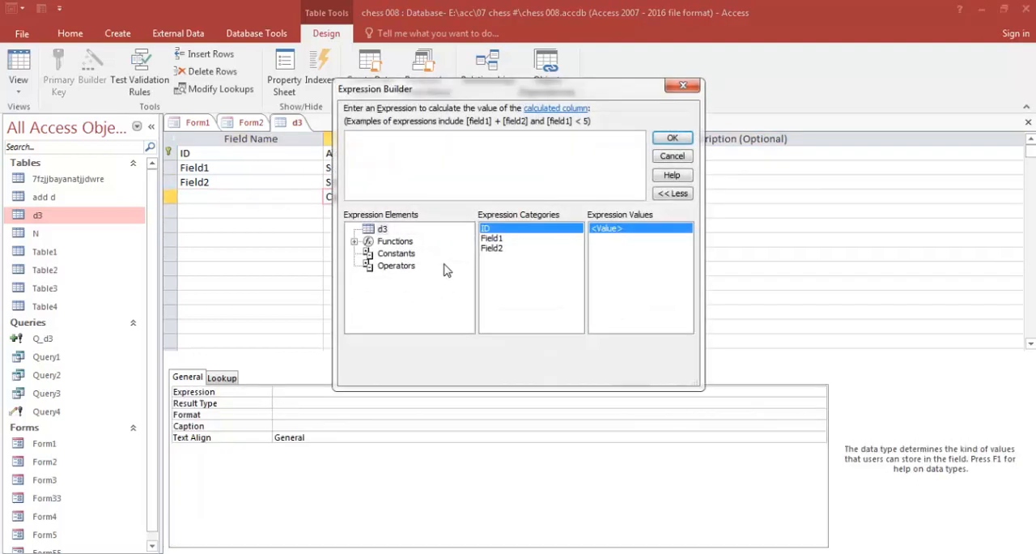
{"action": "left_click", "coordinate": [385, 267]}
{"action": "left_click", "coordinate": [388, 255]}
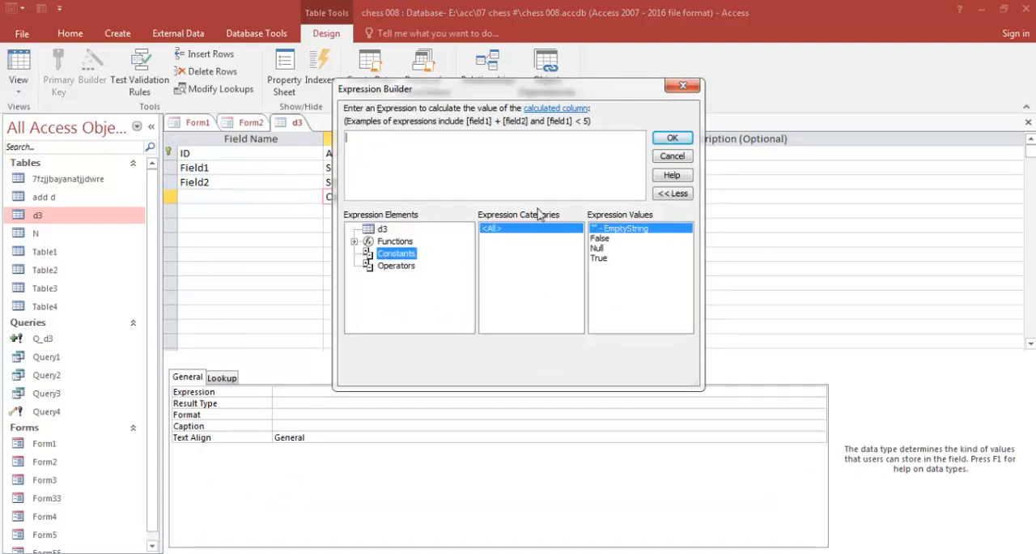
{"action": "left_click", "coordinate": [682, 86]}
{"action": "left_click", "coordinate": [603, 217]}
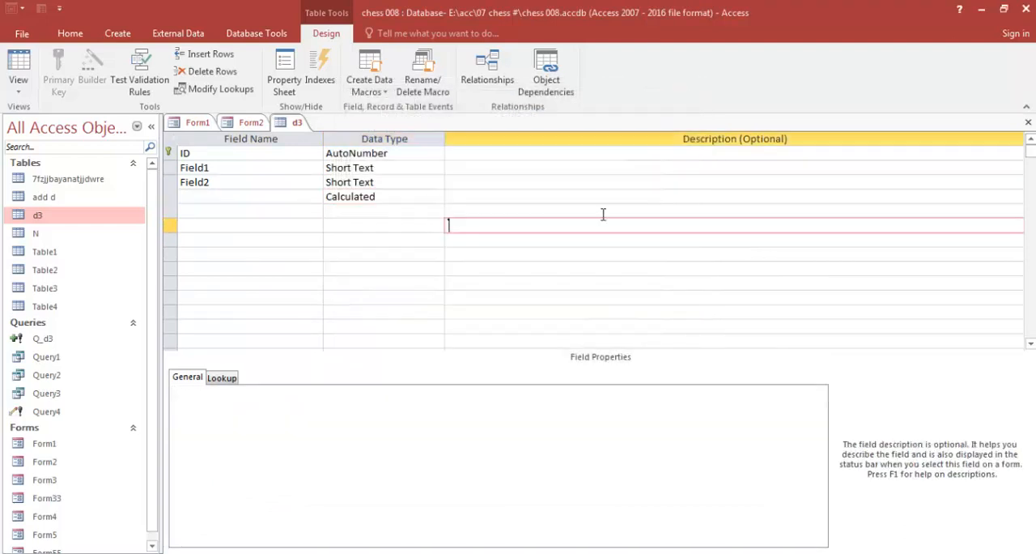
{"action": "left_click", "coordinate": [170, 199]}
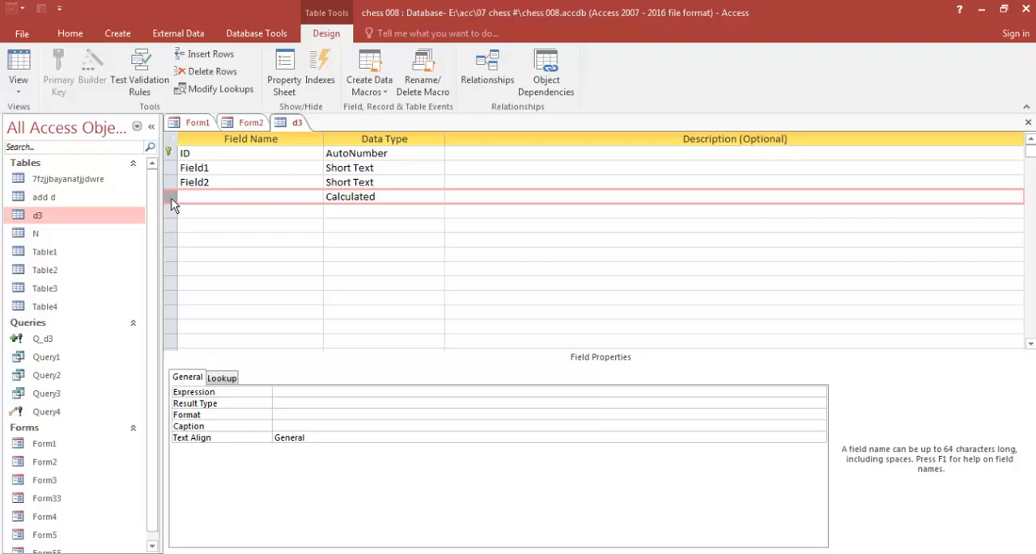
{"action": "key", "text": "Delete"}
Step: Close the d3 table with its design saved, and briefly open Form4 from Form2's انشاء بطولة button
{"action": "left_click", "coordinate": [1028, 123]}
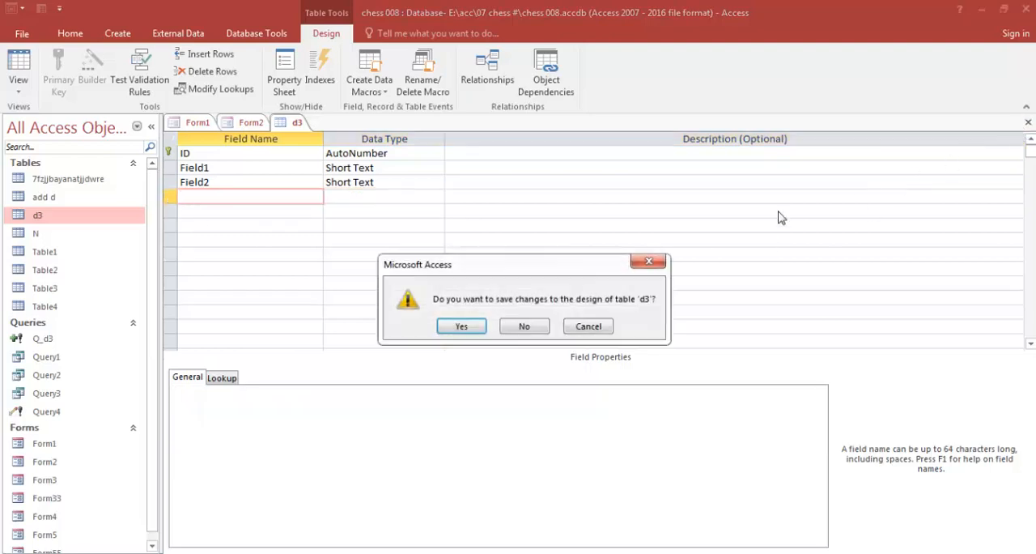
{"action": "left_click", "coordinate": [461, 326]}
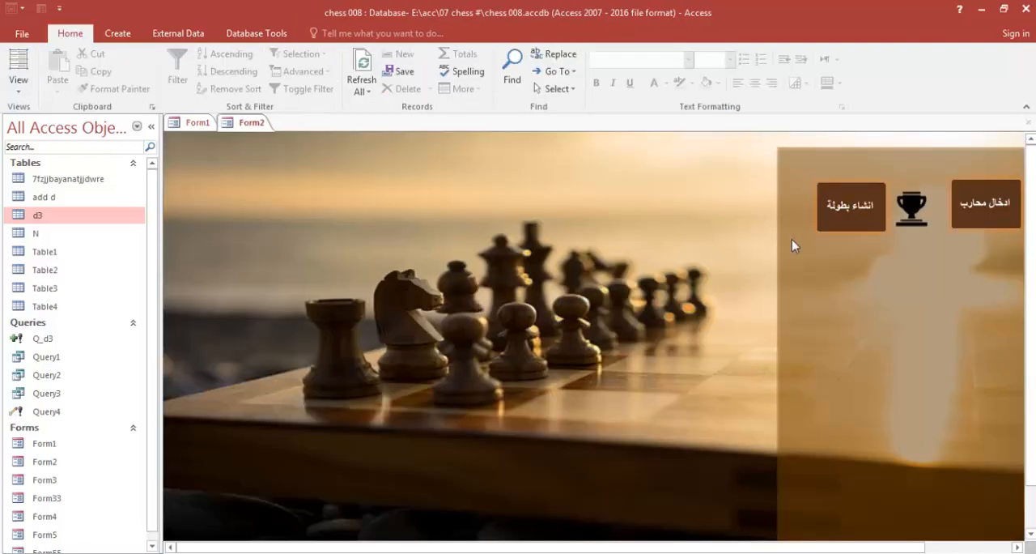
{"action": "left_click", "coordinate": [837, 227]}
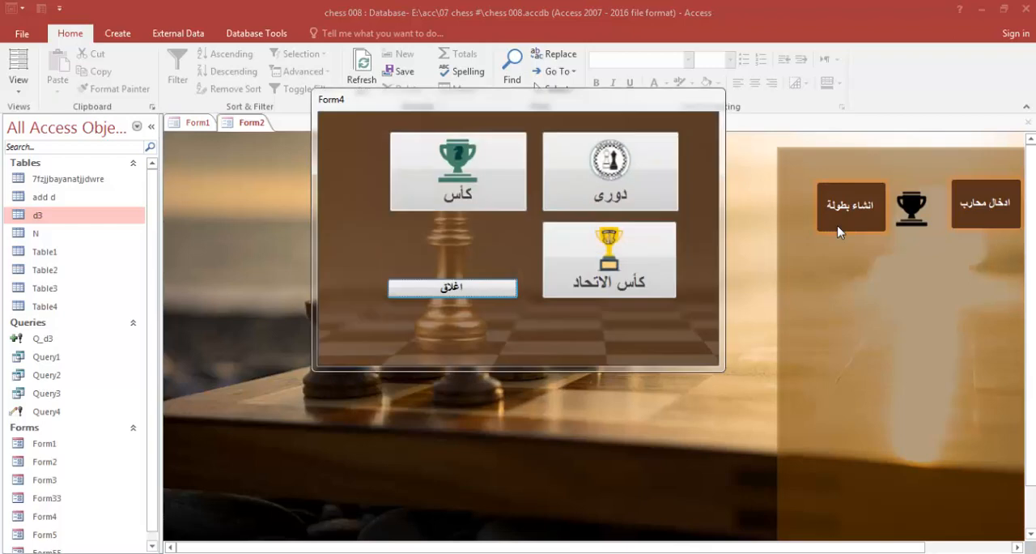
{"action": "left_click", "coordinate": [465, 285]}
Step: Open the add d table and create a Multiple Items form from it
{"action": "double_click", "coordinate": [68, 198]}
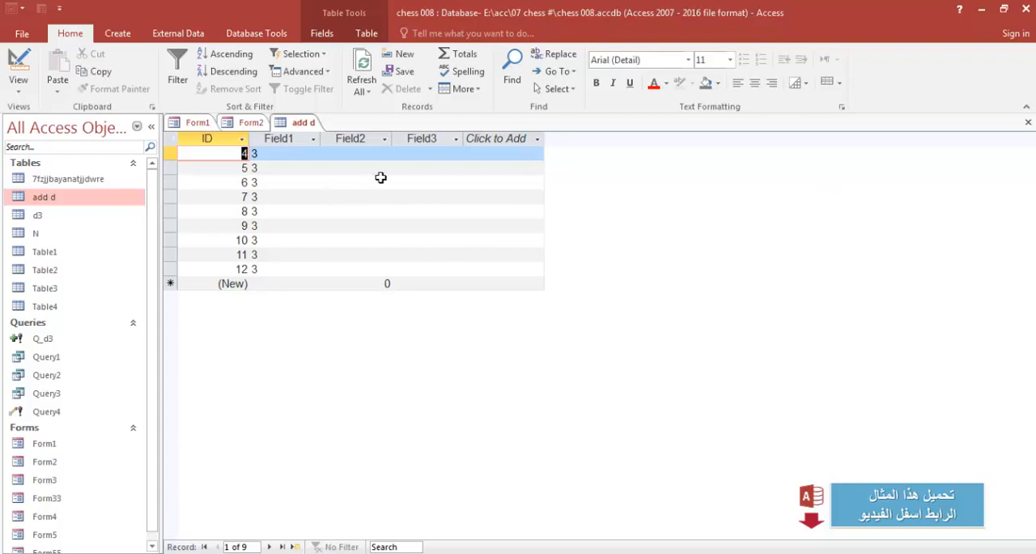
{"action": "left_click", "coordinate": [430, 155]}
{"action": "left_click", "coordinate": [457, 140]}
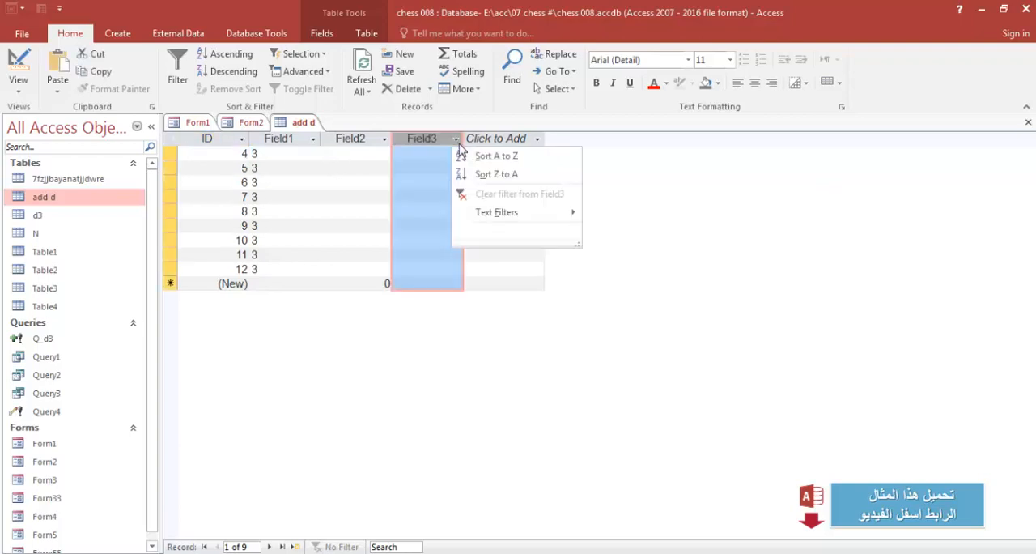
{"action": "left_click", "coordinate": [431, 162]}
{"action": "left_click", "coordinate": [430, 155]}
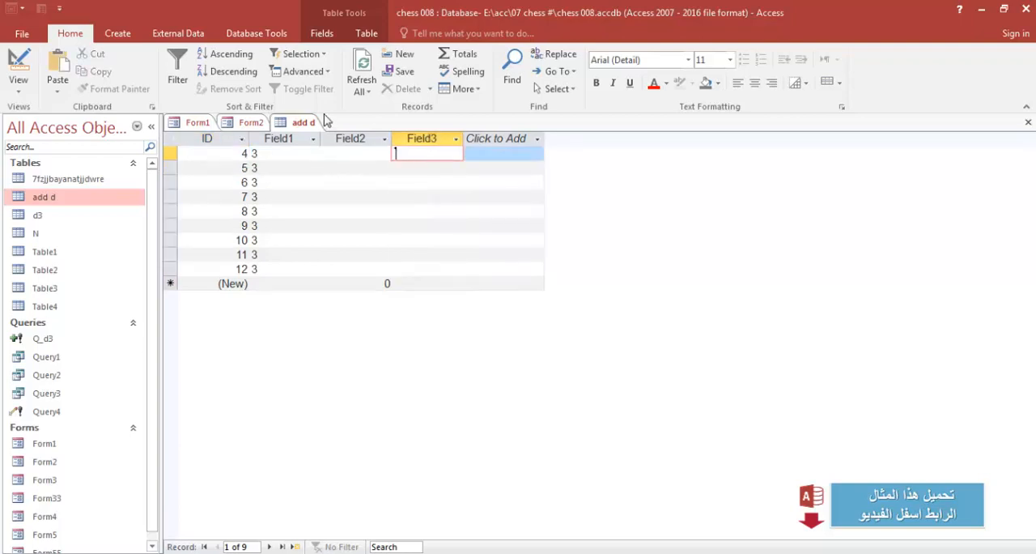
{"action": "left_click", "coordinate": [122, 36]}
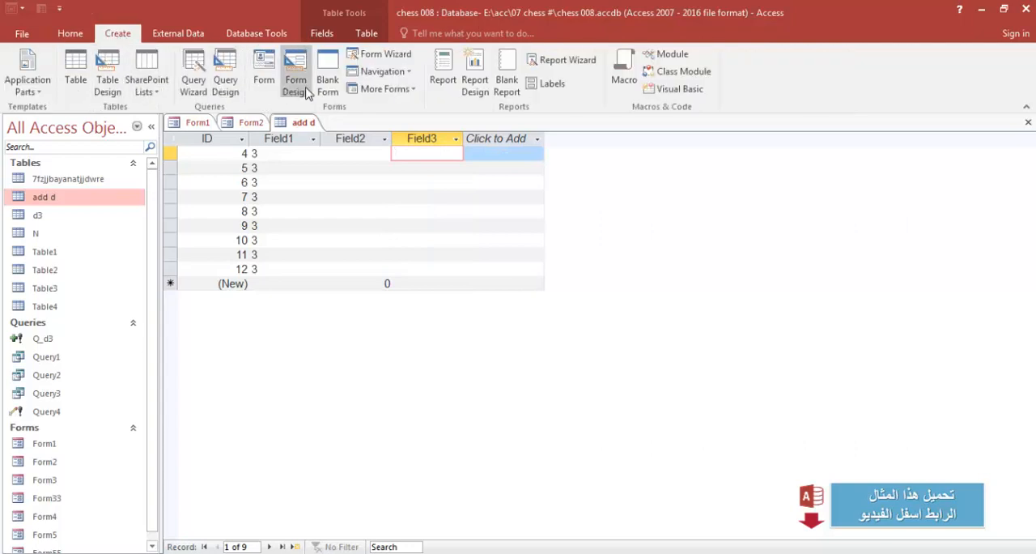
{"action": "left_click", "coordinate": [385, 89]}
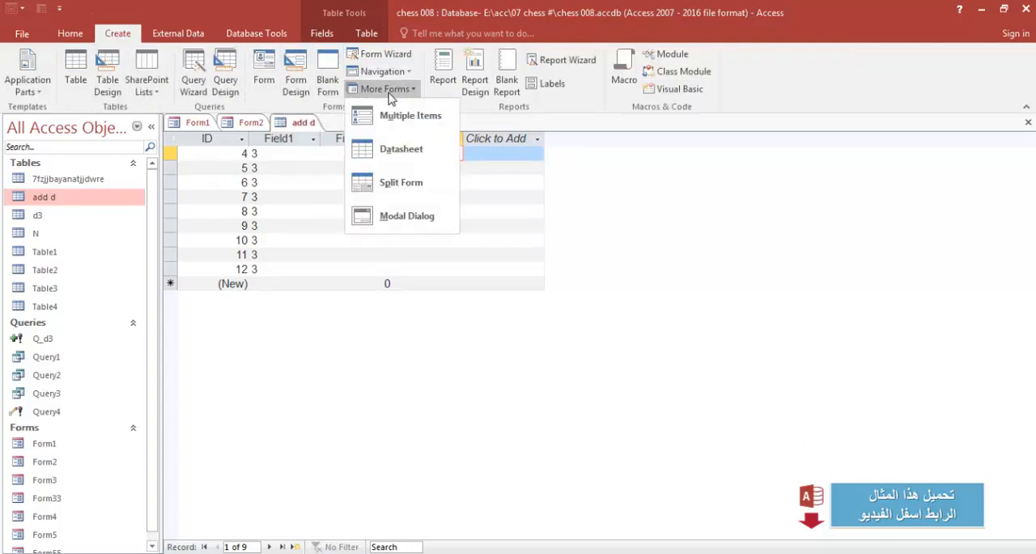
{"action": "left_click", "coordinate": [388, 115]}
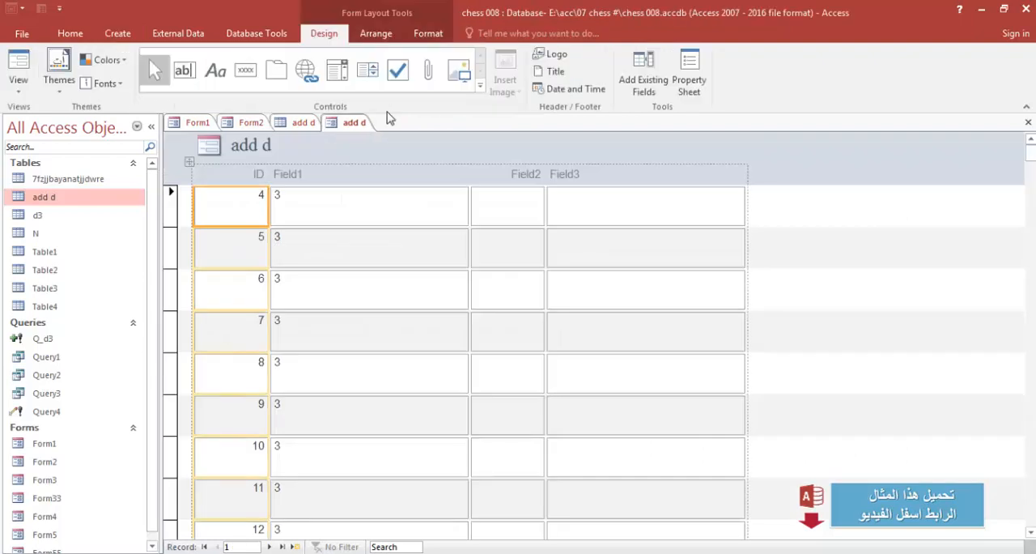
Step: Reduce the row height and narrow the ID, Field1 and Field3 columns in the new form's layout
{"action": "left_click_drag", "start_coordinate": [266, 225], "coordinate": [245, 204]}
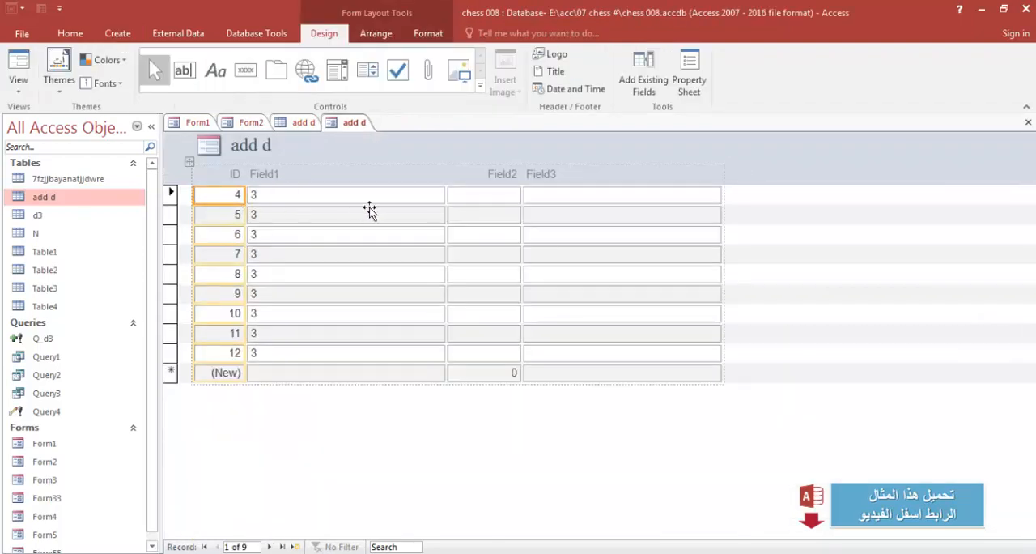
{"action": "left_click", "coordinate": [414, 197]}
{"action": "left_click_drag", "start_coordinate": [445, 196], "coordinate": [339, 197]}
{"action": "left_click", "coordinate": [443, 202]}
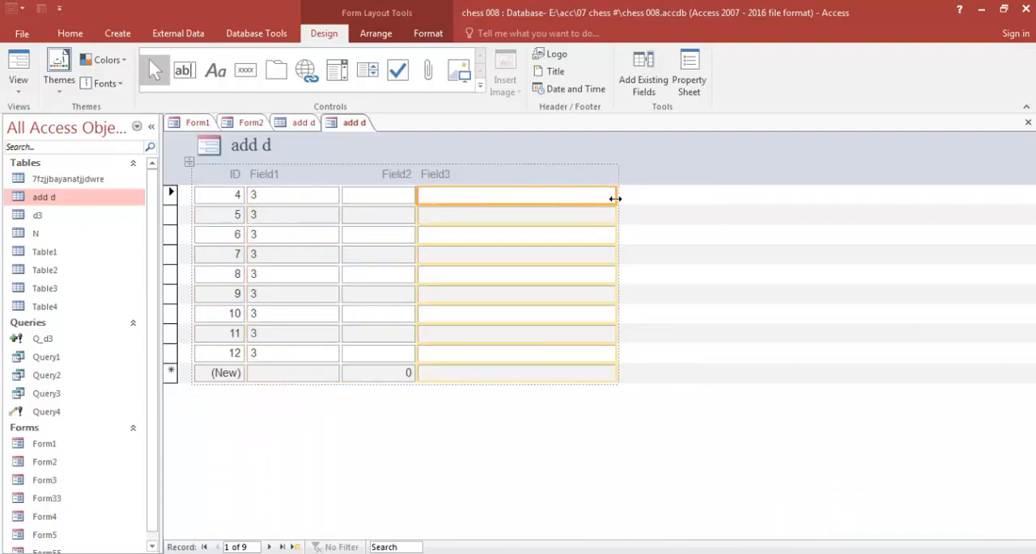
{"action": "left_click_drag", "start_coordinate": [613, 197], "coordinate": [528, 199]}
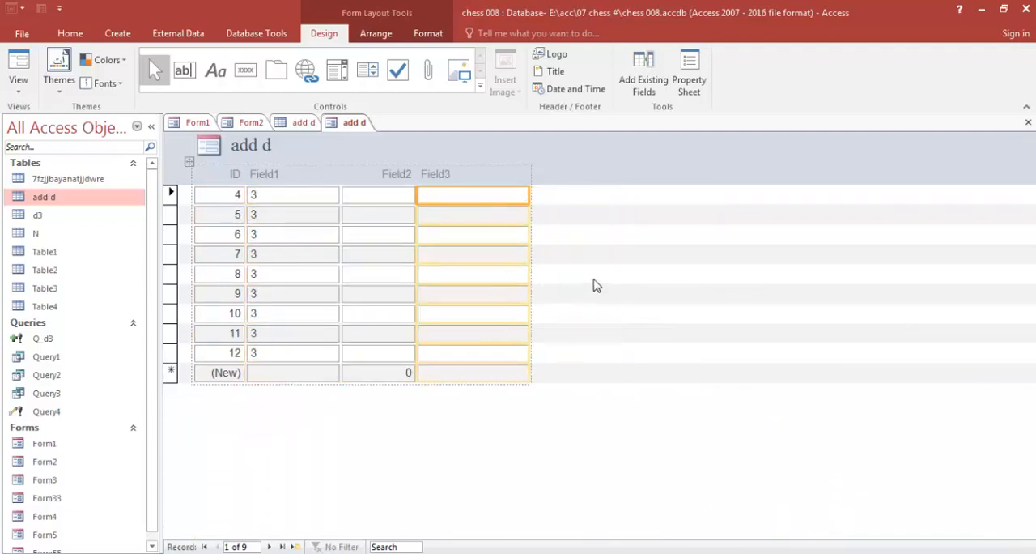
Step: Save the new form under the name add d, and close the form and the add d table
{"action": "left_click", "coordinate": [1028, 123]}
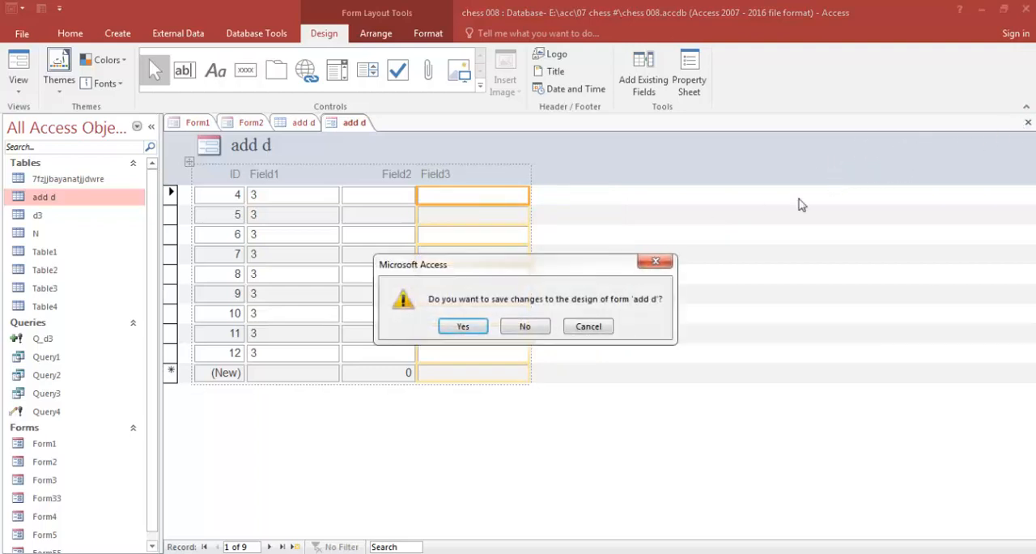
{"action": "left_click", "coordinate": [463, 326]}
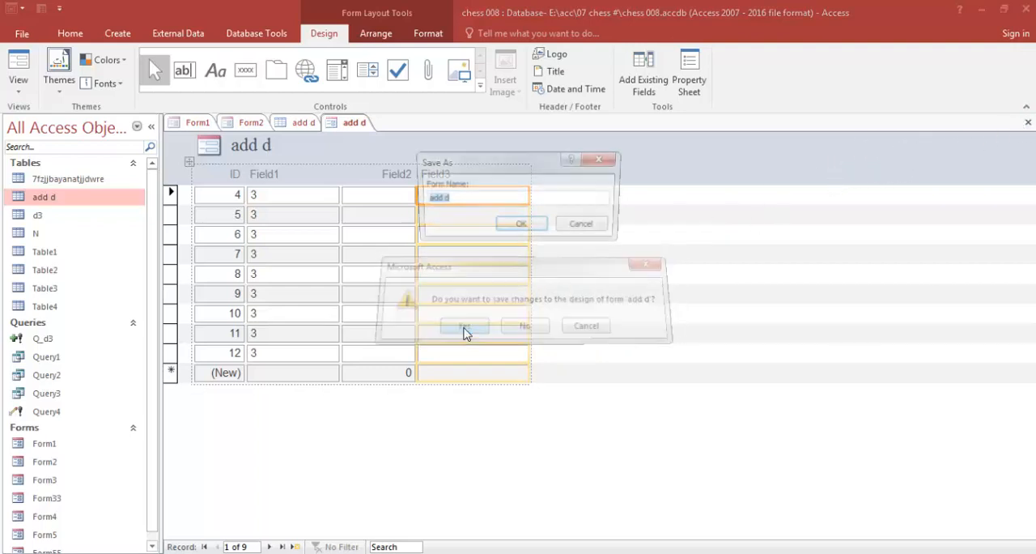
{"action": "left_click", "coordinate": [519, 226]}
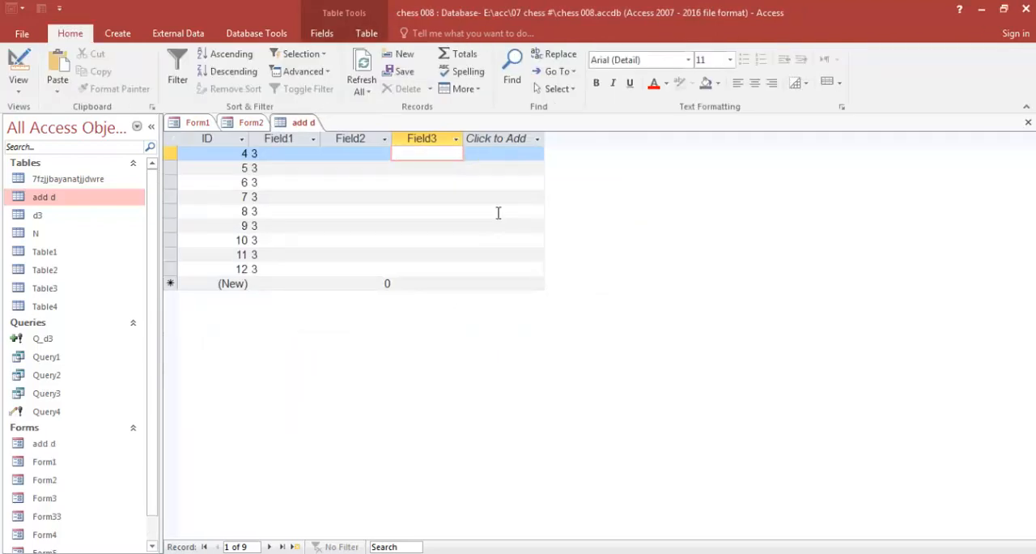
{"action": "left_click", "coordinate": [1028, 121]}
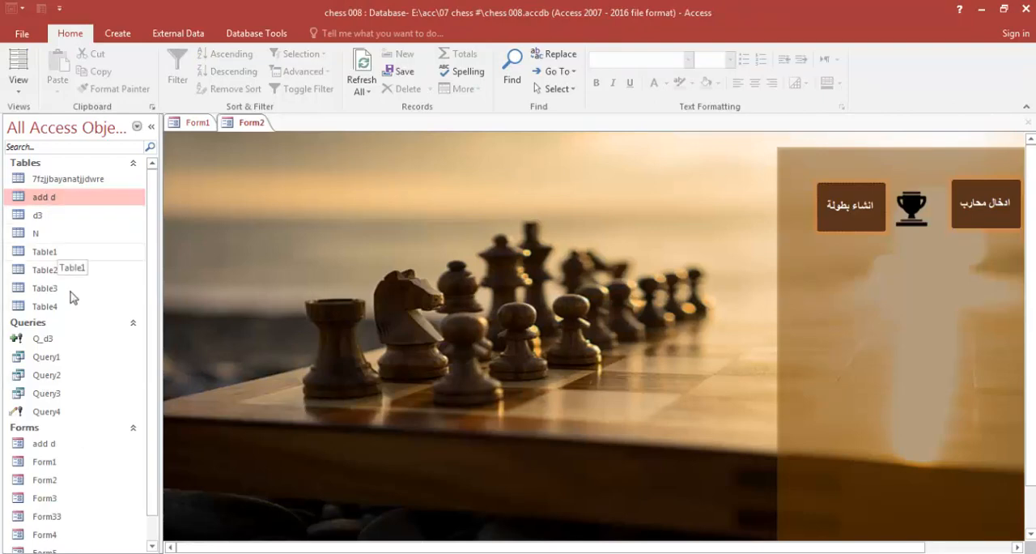
Step: Open the add d form and switch it to Design View
{"action": "left_click", "coordinate": [57, 444]}
{"action": "double_click", "coordinate": [57, 444]}
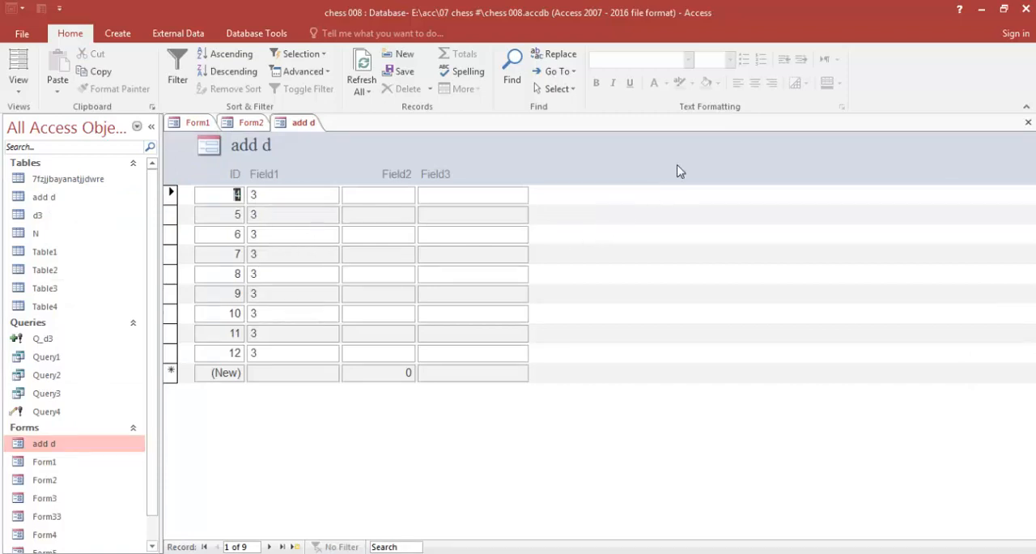
{"action": "right_click", "coordinate": [709, 155]}
{"action": "left_click", "coordinate": [745, 199]}
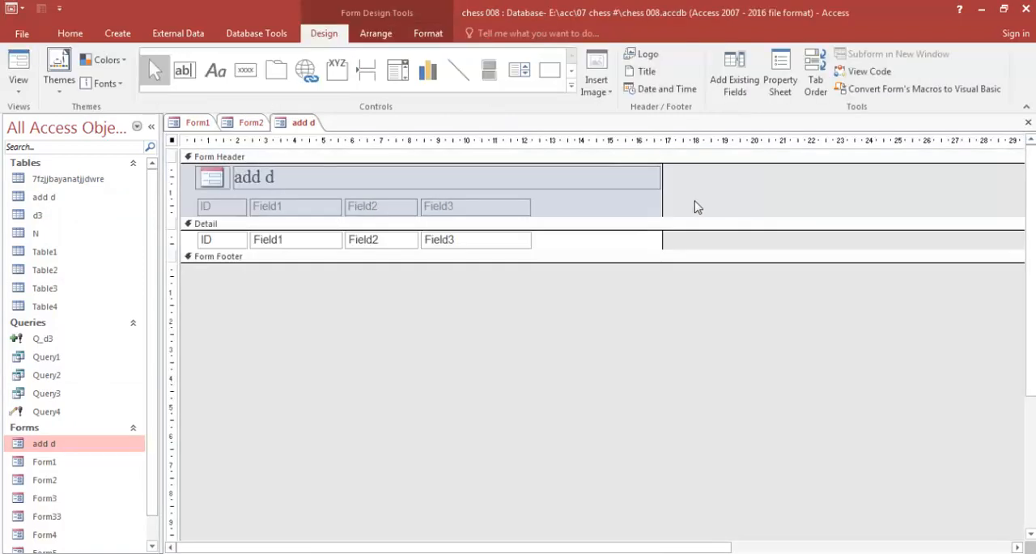
Step: Set the Field3 text box's Default Value to Form5's Text81 control, =[Forms]![Form5]![Text81], using the Expression Builder
{"action": "left_click", "coordinate": [781, 83]}
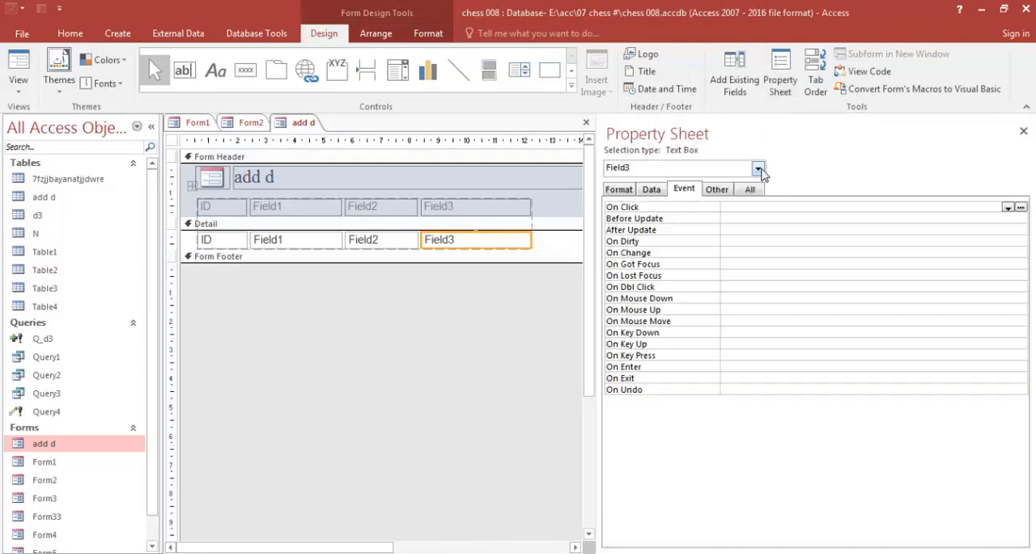
{"action": "left_click", "coordinate": [658, 190]}
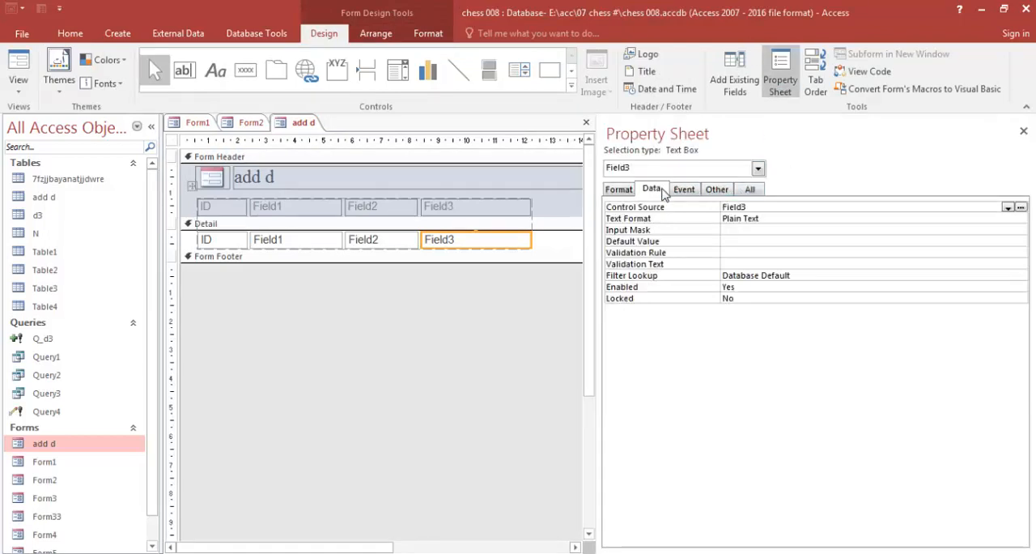
{"action": "left_click", "coordinate": [731, 241]}
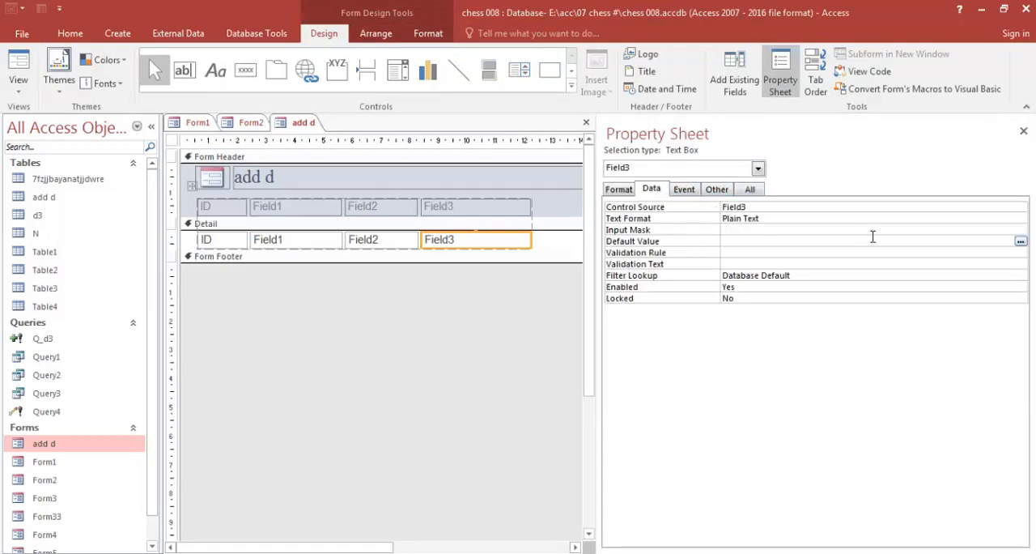
{"action": "left_click", "coordinate": [1020, 242]}
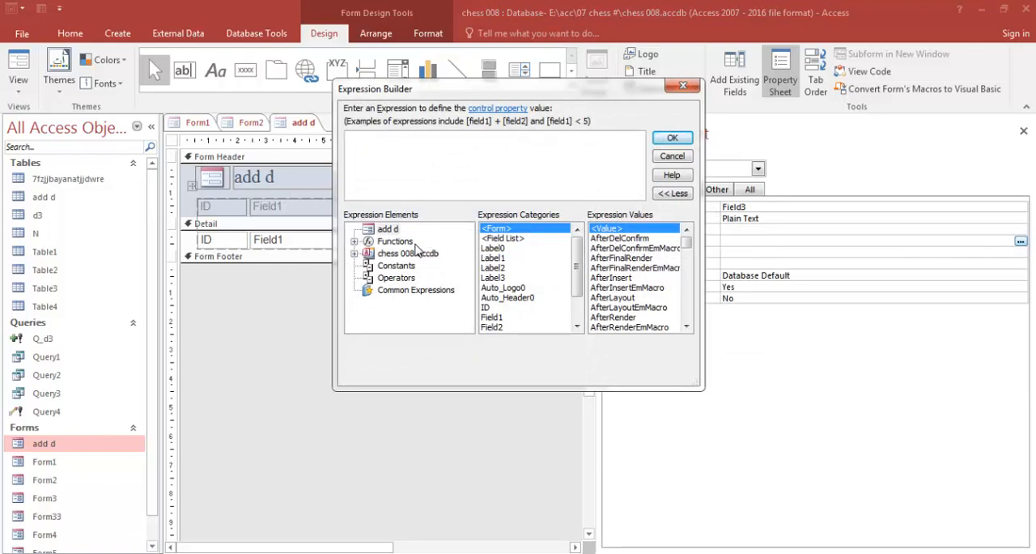
{"action": "left_click", "coordinate": [354, 253]}
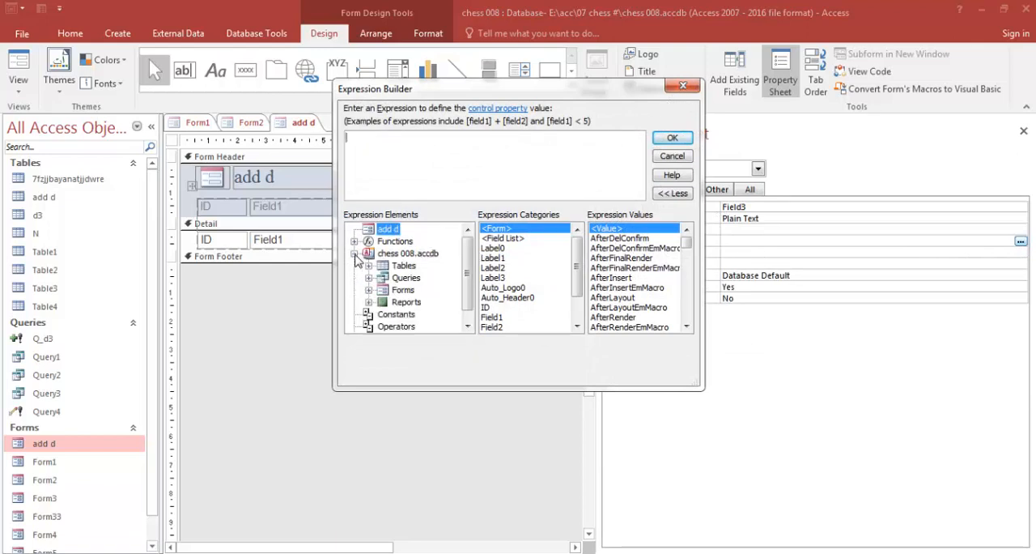
{"action": "left_click", "coordinate": [369, 289]}
{"action": "left_click", "coordinate": [384, 302]}
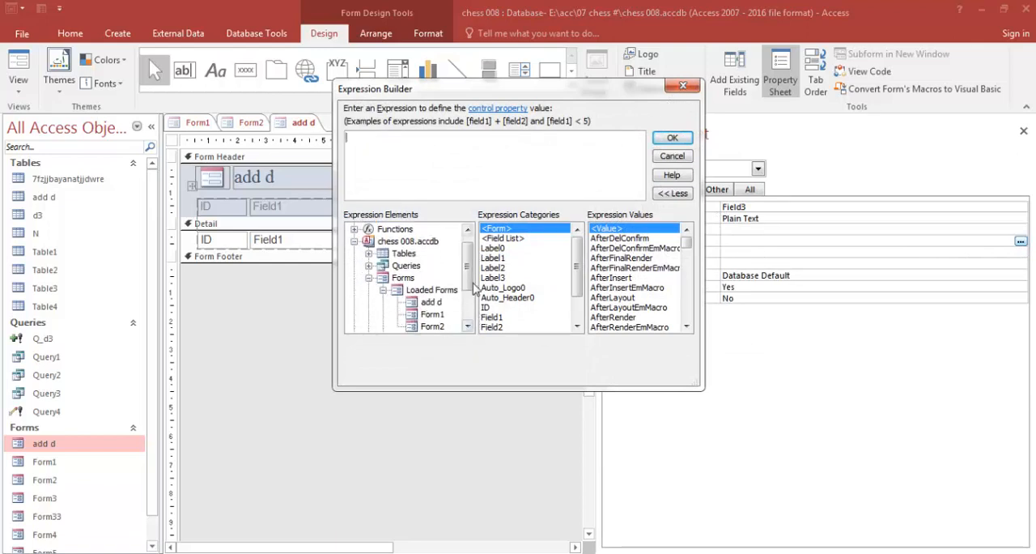
{"action": "scroll", "coordinate": [472, 287], "scroll_direction": "down", "scroll_amount": 2}
{"action": "left_click", "coordinate": [383, 290]}
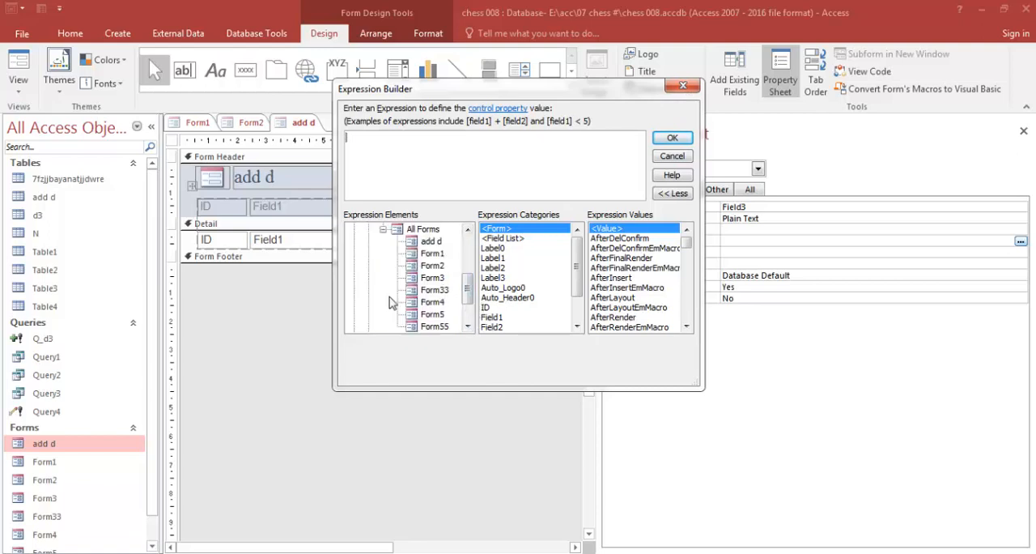
{"action": "left_click", "coordinate": [433, 314]}
{"action": "left_click_drag", "start_coordinate": [576, 263], "coordinate": [577, 316]}
{"action": "double_click", "coordinate": [493, 316]}
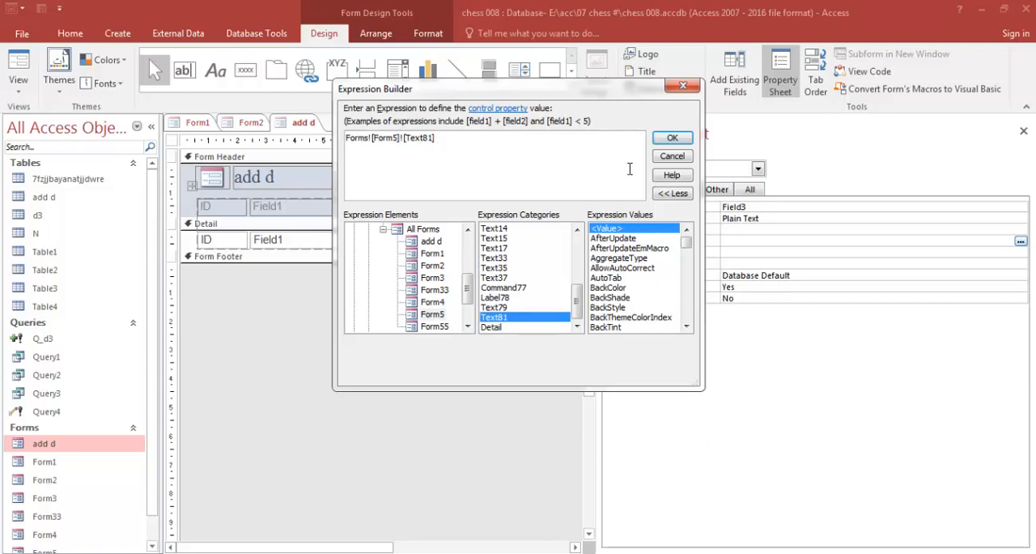
{"action": "left_click", "coordinate": [671, 139]}
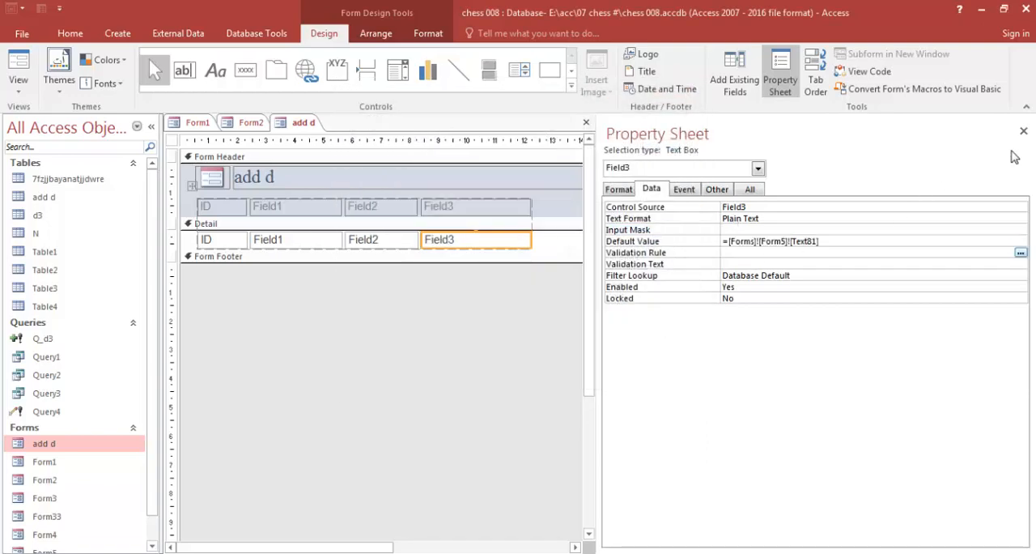
Step: Close the Property Sheet and the add d form, saving its design changes
{"action": "left_click", "coordinate": [1022, 130]}
{"action": "left_click", "coordinate": [1027, 122]}
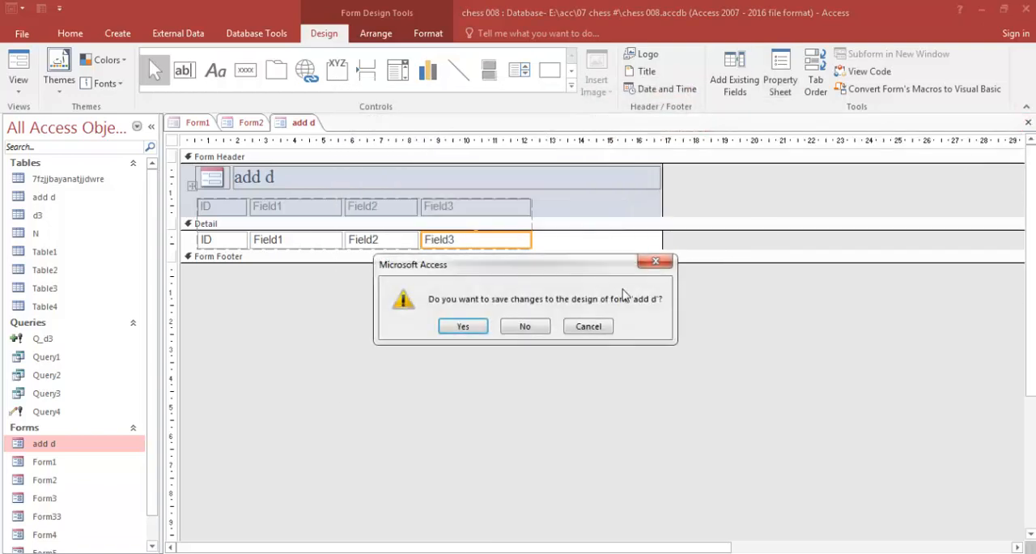
{"action": "left_click", "coordinate": [460, 324]}
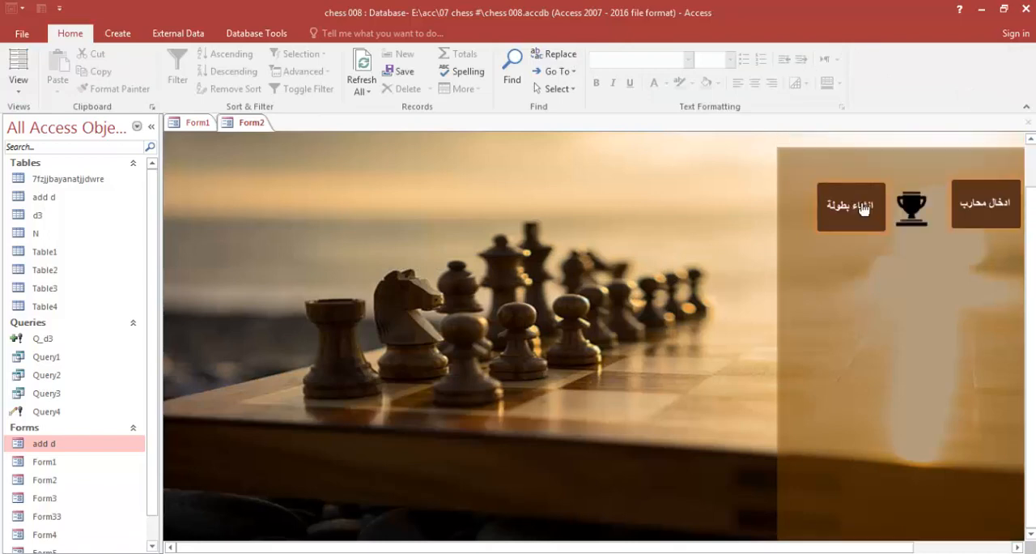
Step: Open the league setup form Form5 from Form2 by choosing انشاء بطولة and the دورى option
{"action": "left_click", "coordinate": [861, 217]}
{"action": "left_click", "coordinate": [652, 189]}
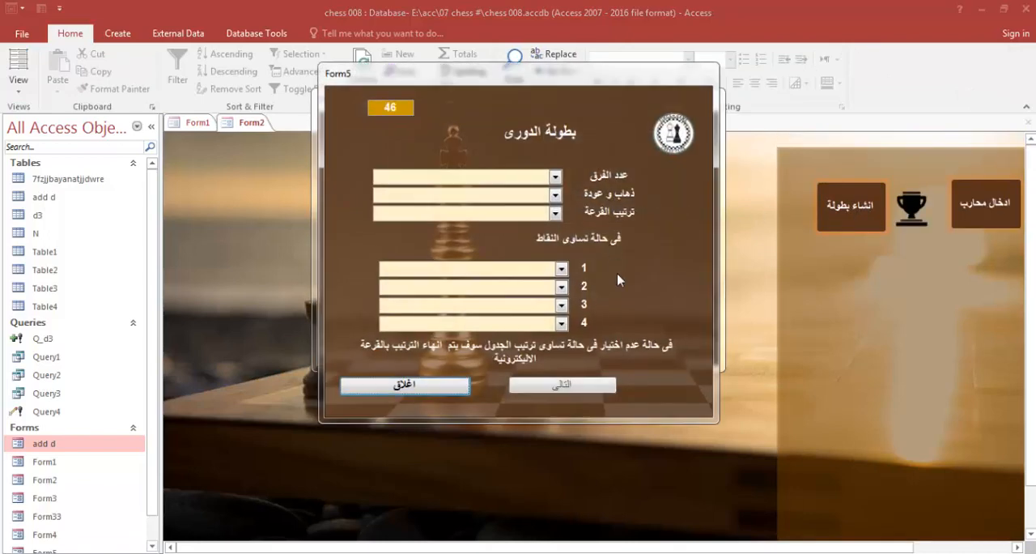
Step: Switch Form5 to Design View and close the Form4 popup so Form5's design is in front
{"action": "right_click", "coordinate": [656, 273]}
{"action": "left_click", "coordinate": [680, 311]}
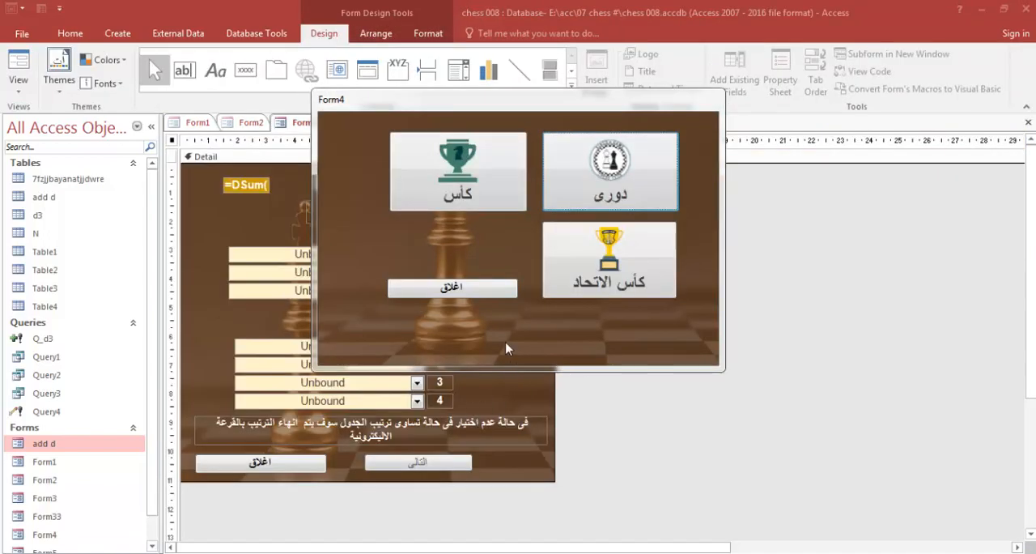
{"action": "left_click", "coordinate": [459, 290]}
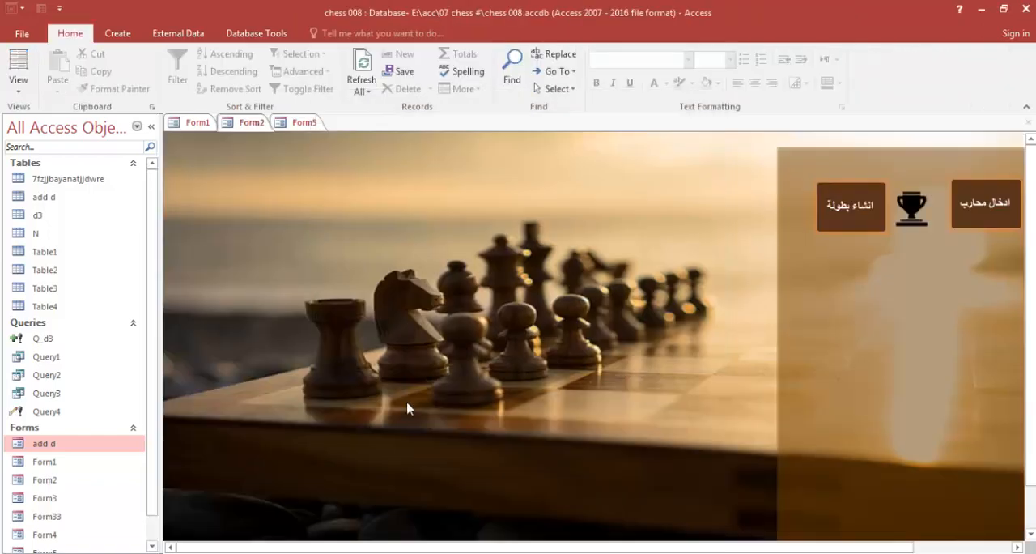
{"action": "left_click", "coordinate": [302, 123]}
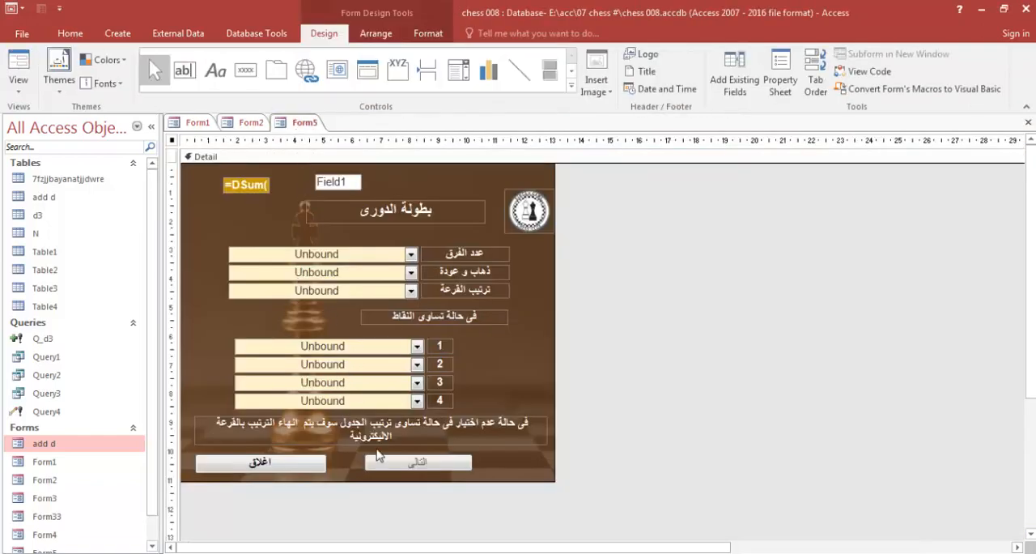
{"action": "right_click", "coordinate": [312, 126]}
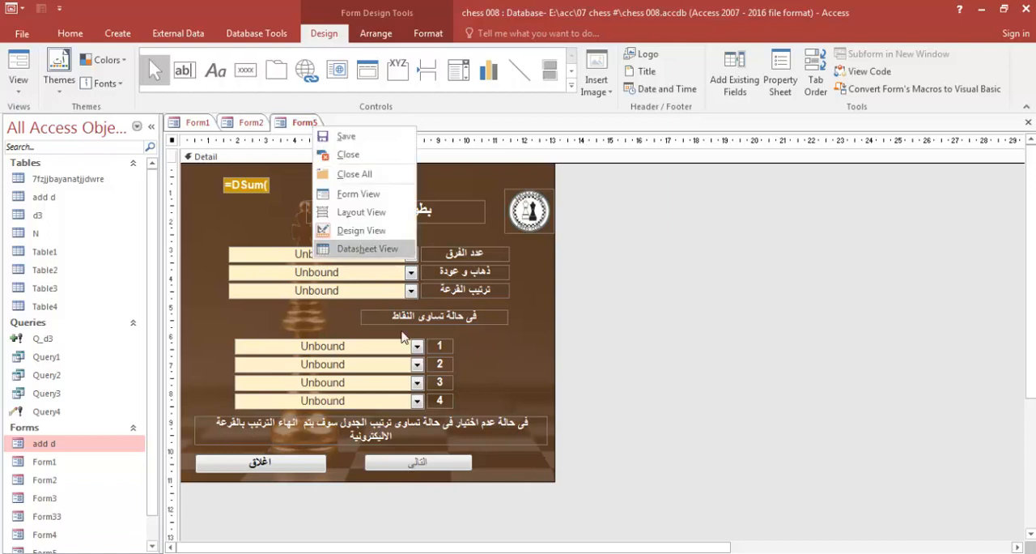
Step: Examine the On Click event code of Form5's التالى button for the form it opens after running Q_d3
{"action": "left_click", "coordinate": [435, 460]}
{"action": "left_click", "coordinate": [780, 83]}
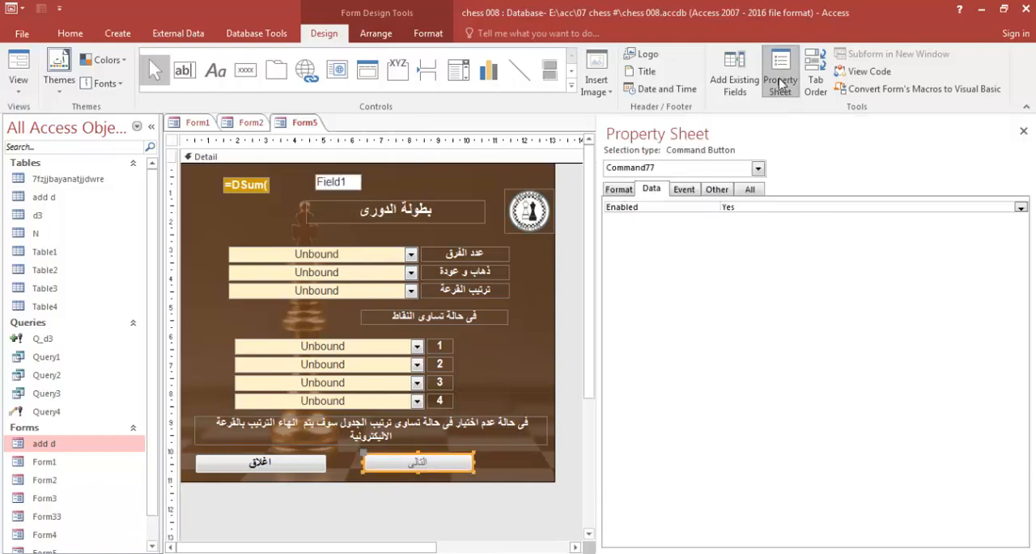
{"action": "left_click", "coordinate": [698, 193]}
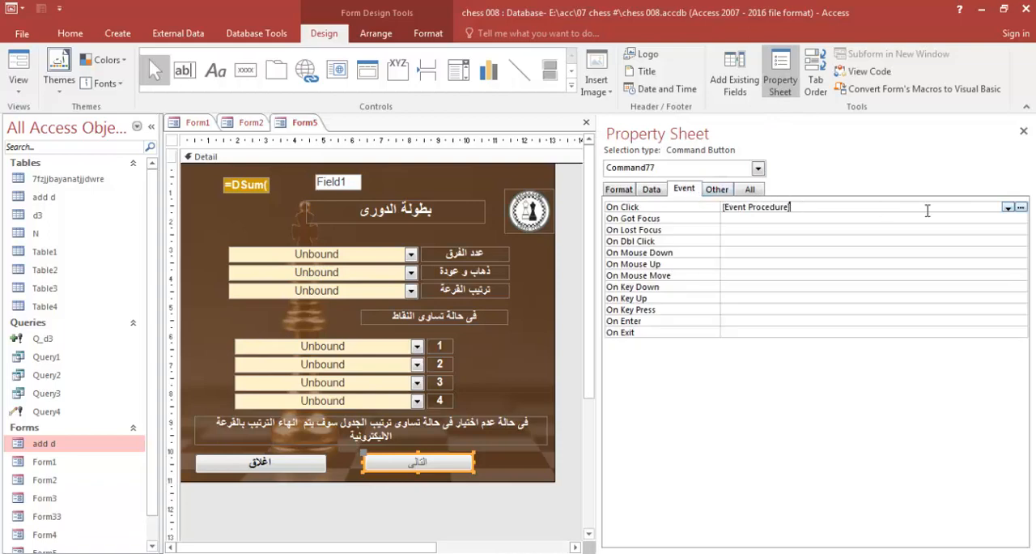
{"action": "left_click", "coordinate": [1020, 208]}
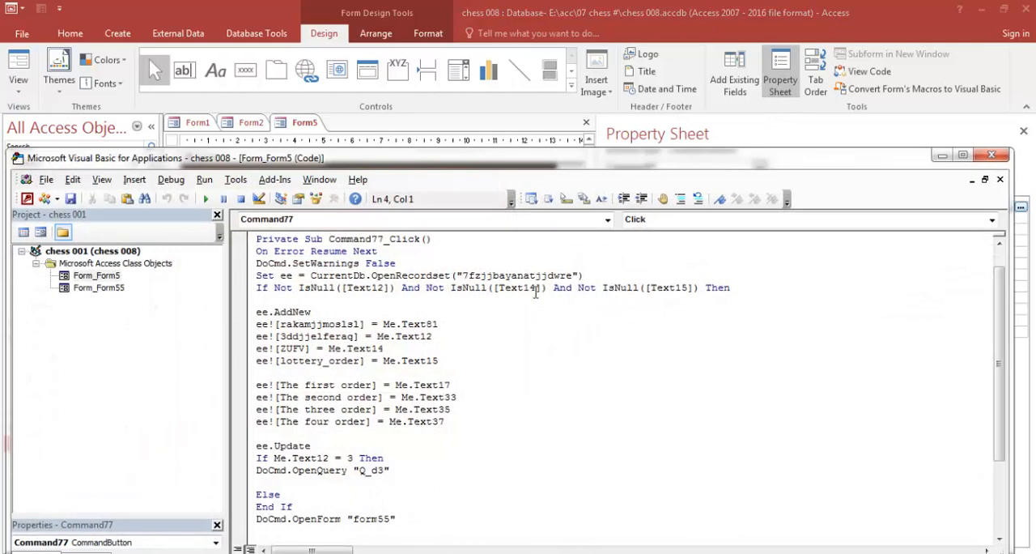
{"action": "scroll", "coordinate": [519, 300], "scroll_direction": "down", "scroll_amount": 3}
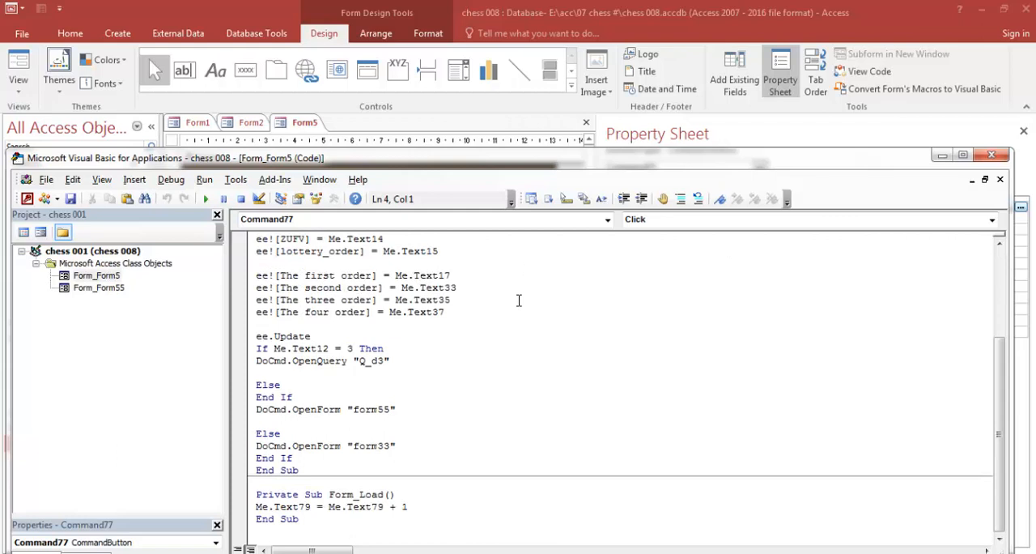
{"action": "left_click_drag", "start_coordinate": [353, 411], "coordinate": [390, 413]}
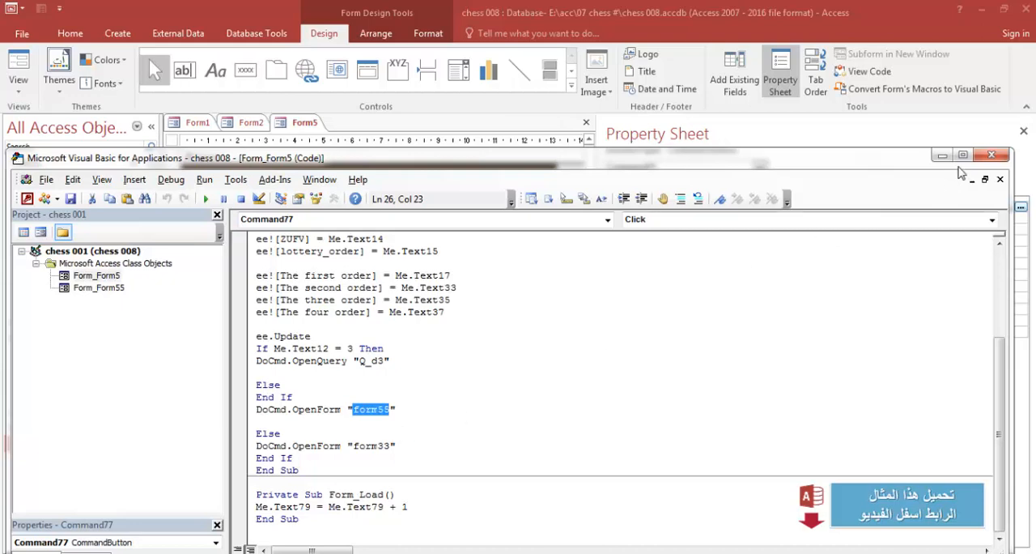
{"action": "left_click", "coordinate": [991, 155]}
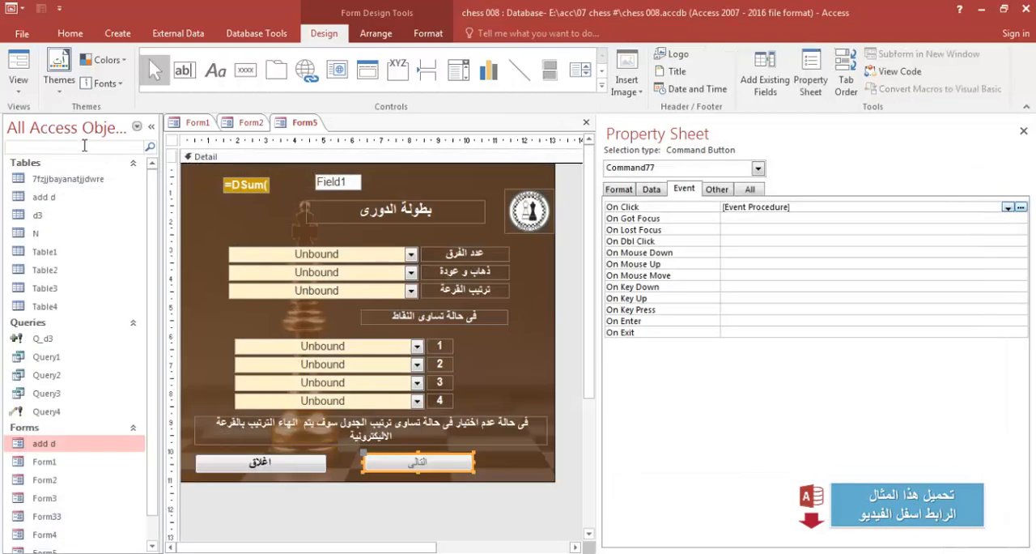
Step: Find Form55 among the database objects, open it and switch it to Design View
{"action": "left_click", "coordinate": [85, 145]}
{"action": "type", "text": "form55"}
{"action": "double_click", "coordinate": [76, 178]}
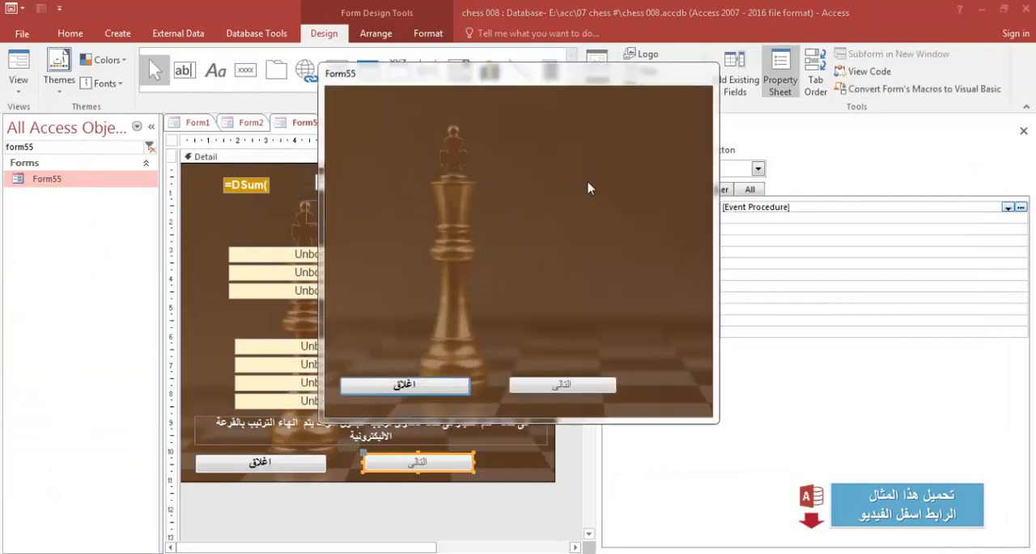
{"action": "right_click", "coordinate": [588, 188]}
{"action": "left_click", "coordinate": [623, 228]}
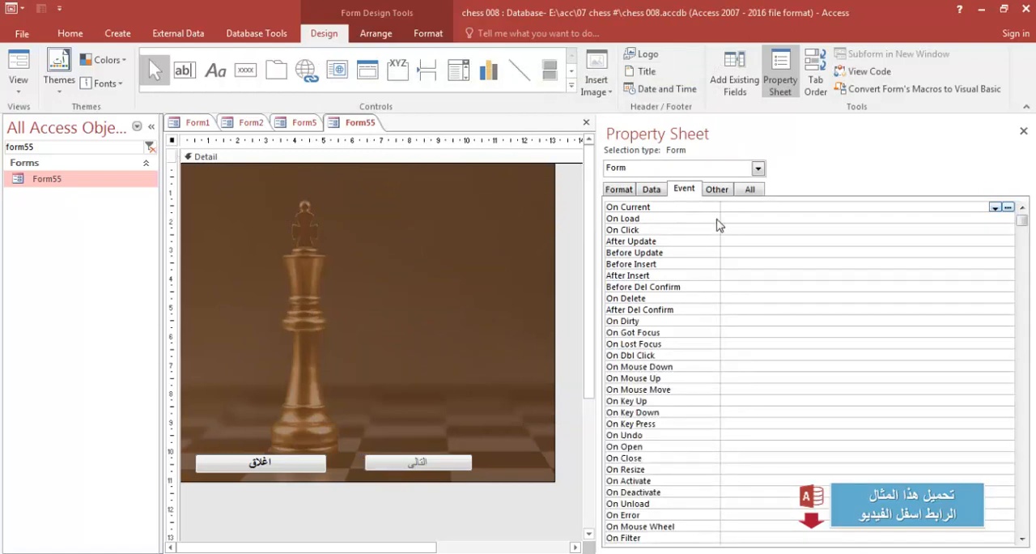
Step: Start an embedded macro for Form55's On Load event using the Macro Builder
{"action": "left_click", "coordinate": [803, 219]}
{"action": "left_click", "coordinate": [1008, 218]}
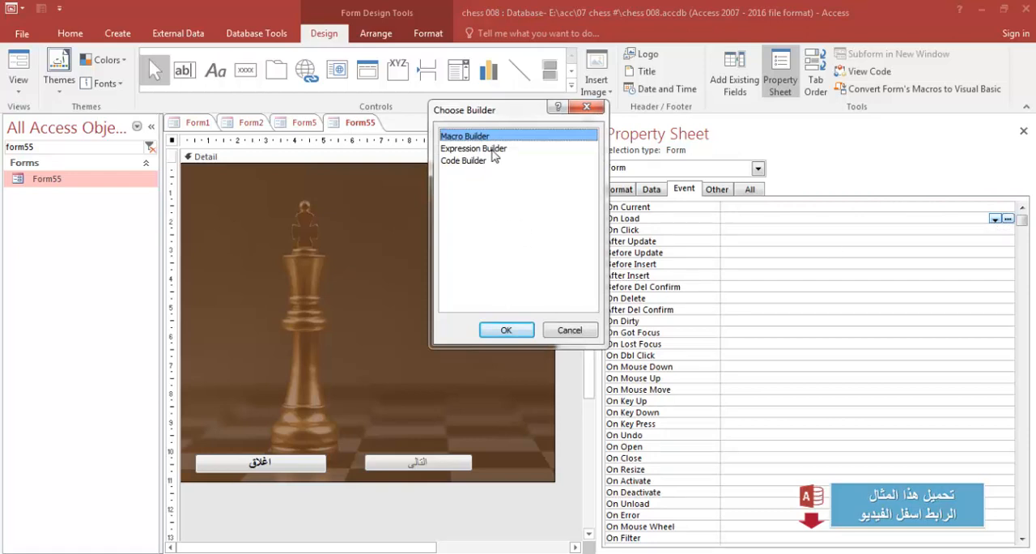
{"action": "left_click", "coordinate": [588, 107]}
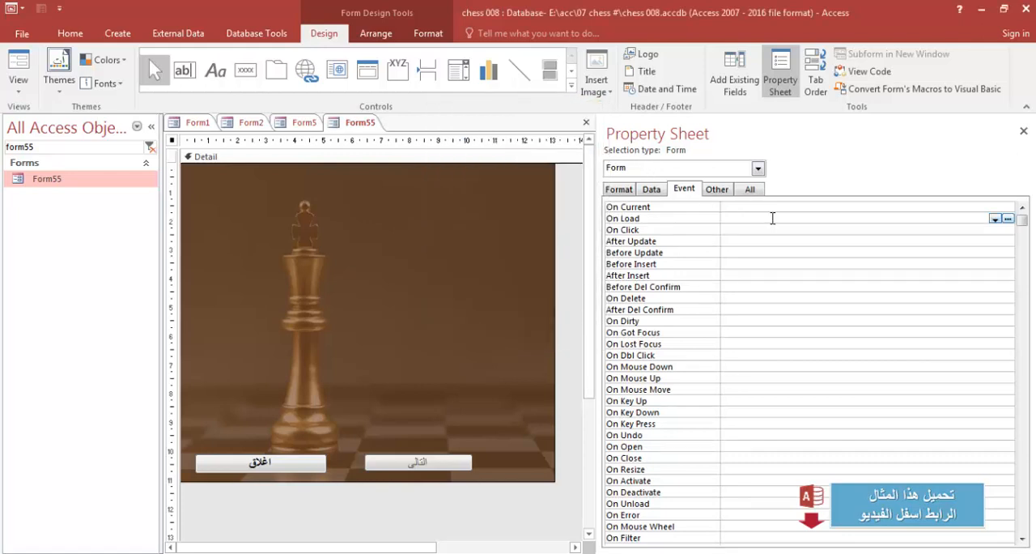
{"action": "left_click", "coordinate": [1008, 219]}
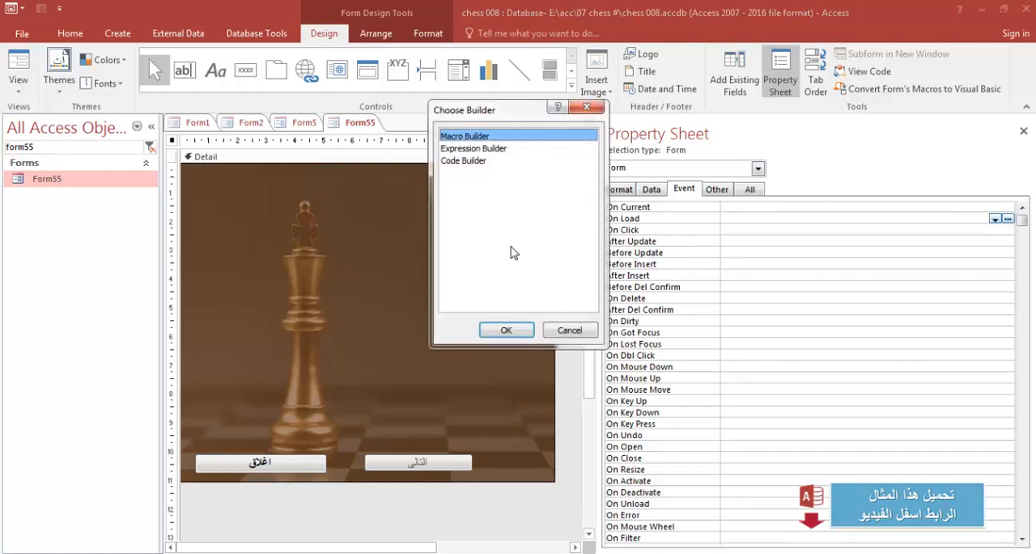
{"action": "left_click", "coordinate": [504, 330]}
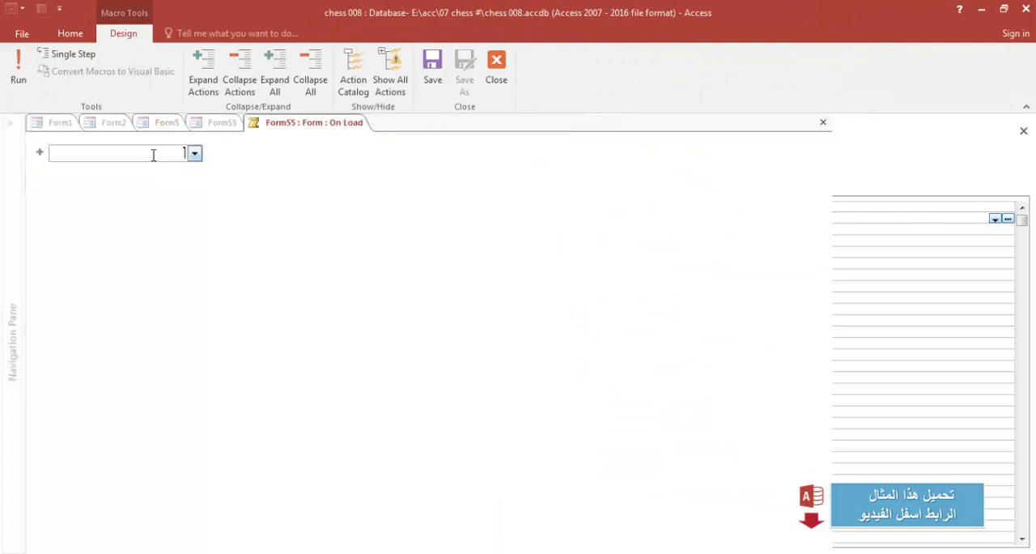
Step: Add an OpenForm action for the add d form to the On Load macro, and close the macro with its changes saved
{"action": "left_click", "coordinate": [193, 155]}
{"action": "scroll", "coordinate": [171, 208], "scroll_direction": "down", "scroll_amount": 3}
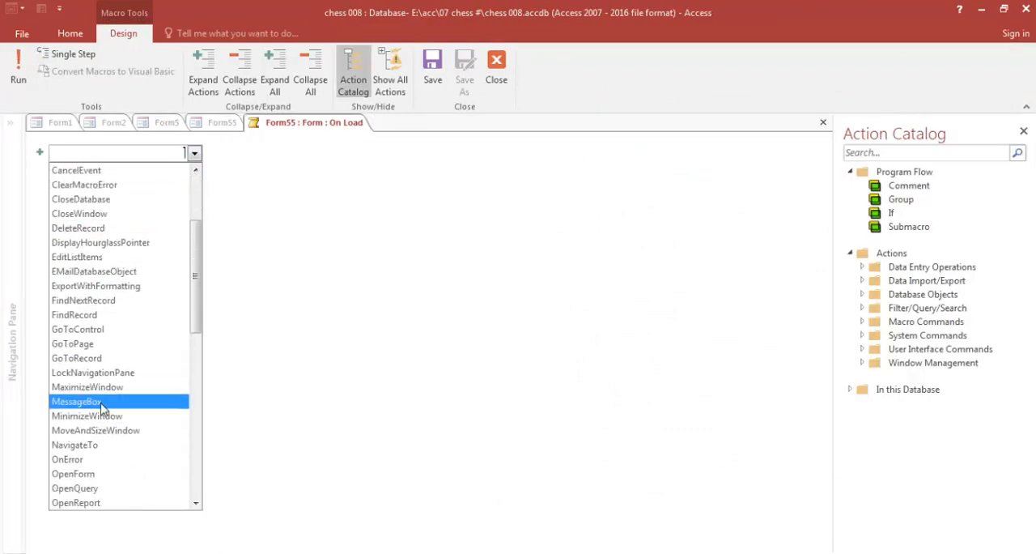
{"action": "left_click", "coordinate": [107, 471]}
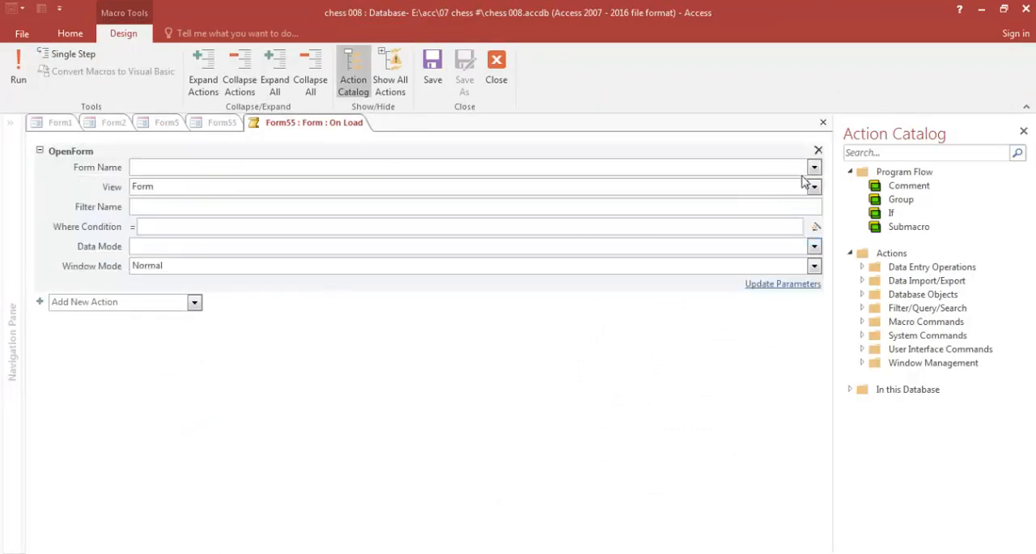
{"action": "left_click", "coordinate": [813, 167]}
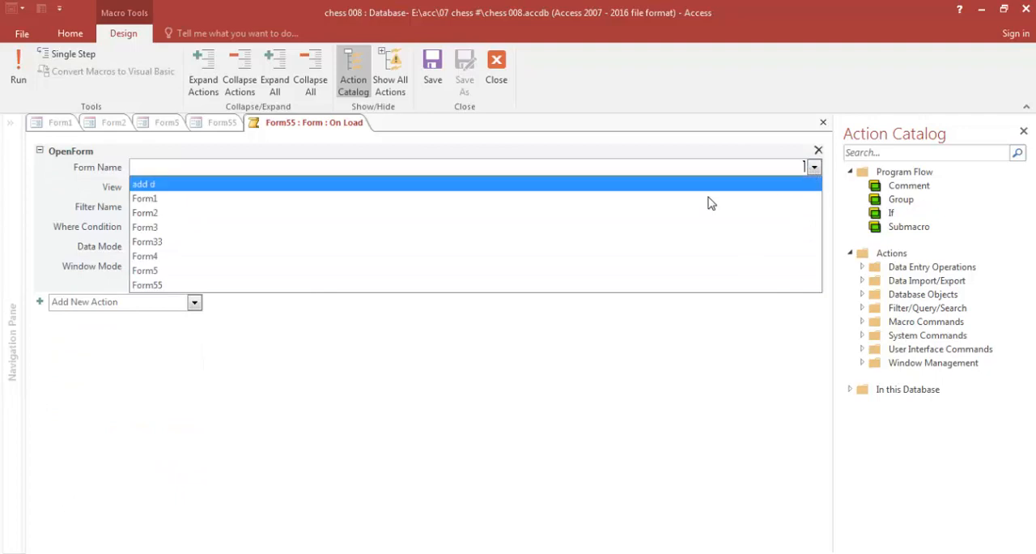
{"action": "left_click", "coordinate": [250, 187]}
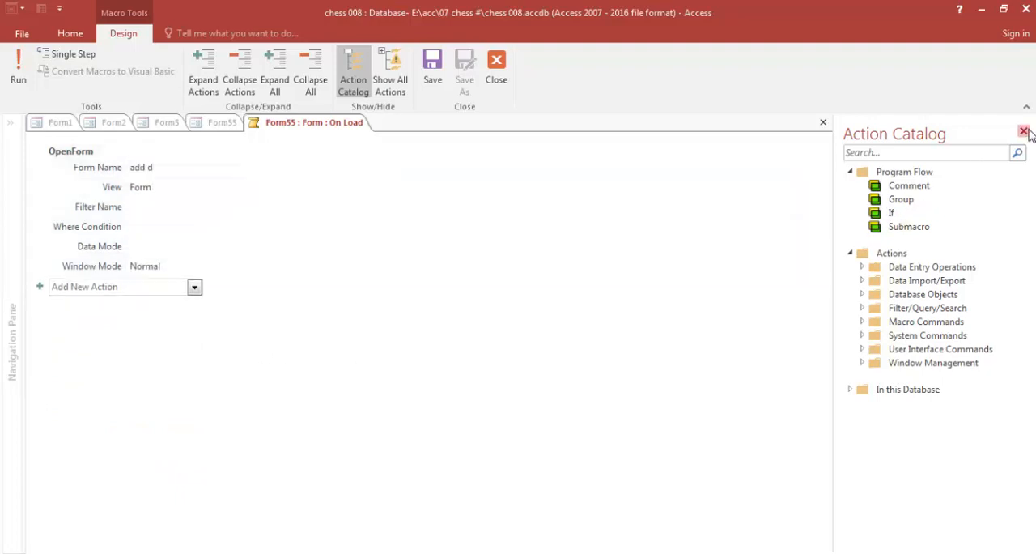
{"action": "left_click", "coordinate": [1023, 131]}
{"action": "left_click", "coordinate": [1025, 123]}
{"action": "left_click", "coordinate": [473, 328]}
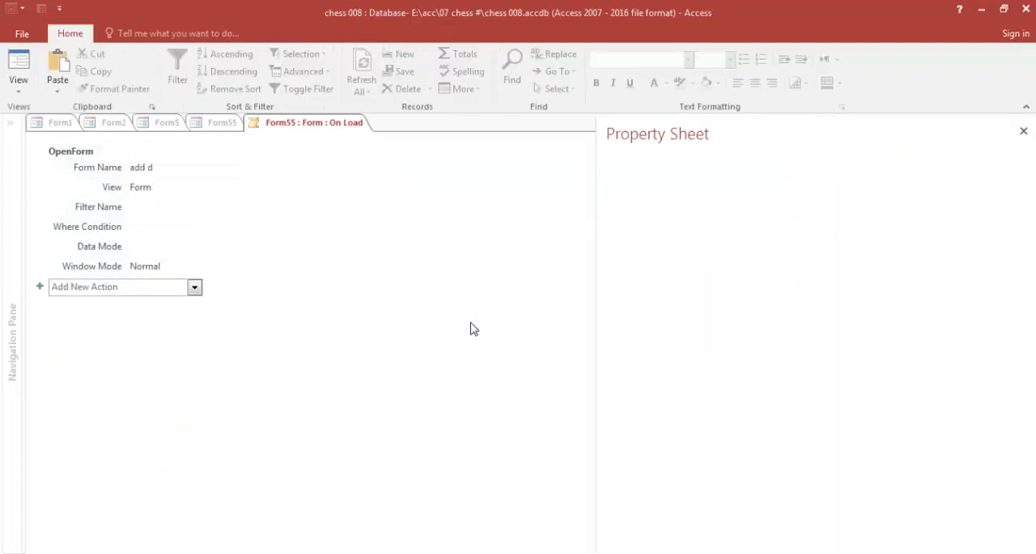
Step: Clear the form55 object search and open the add d form in Design View
{"action": "left_click_drag", "start_coordinate": [47, 148], "coordinate": [8, 148]}
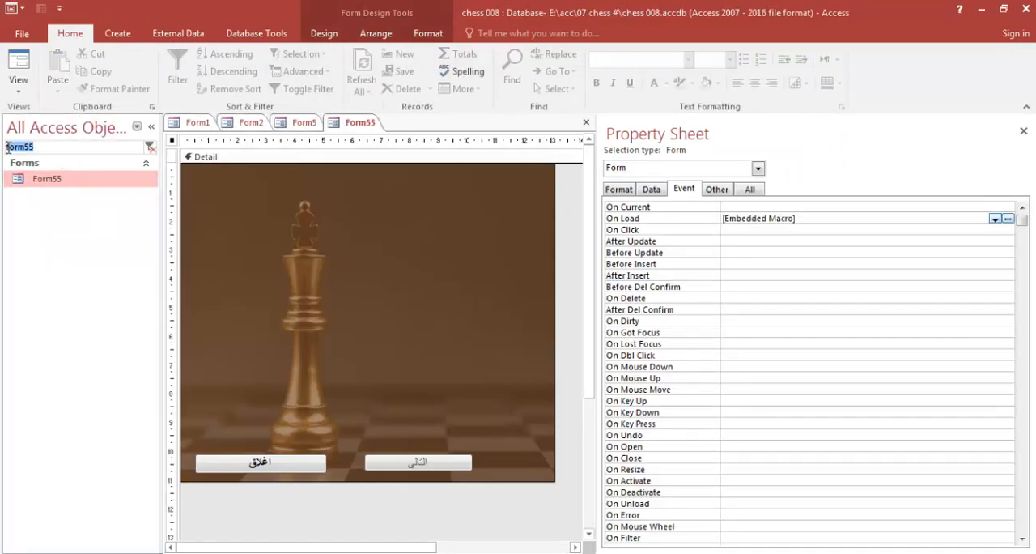
{"action": "type", "text": "f"}
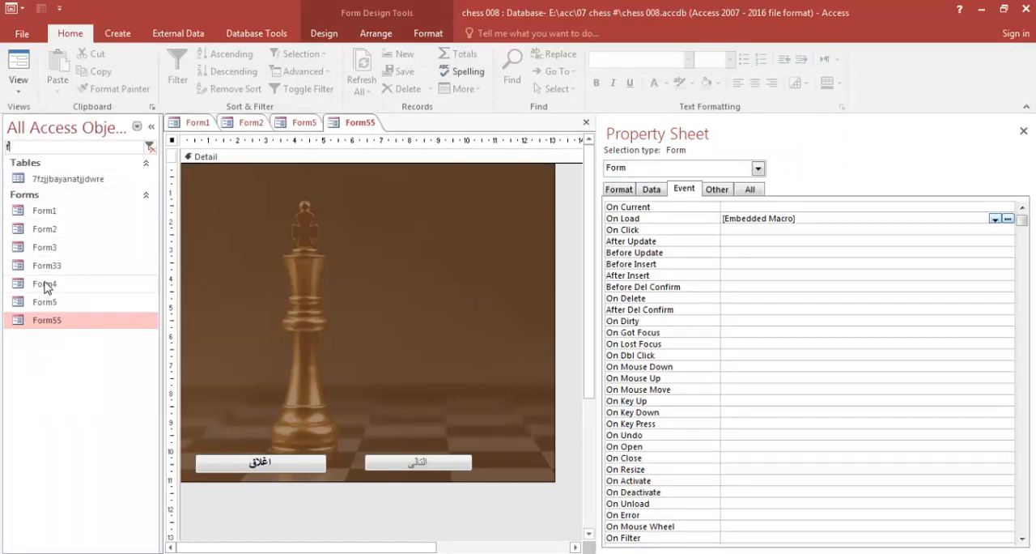
{"action": "key", "text": "BackSpace"}
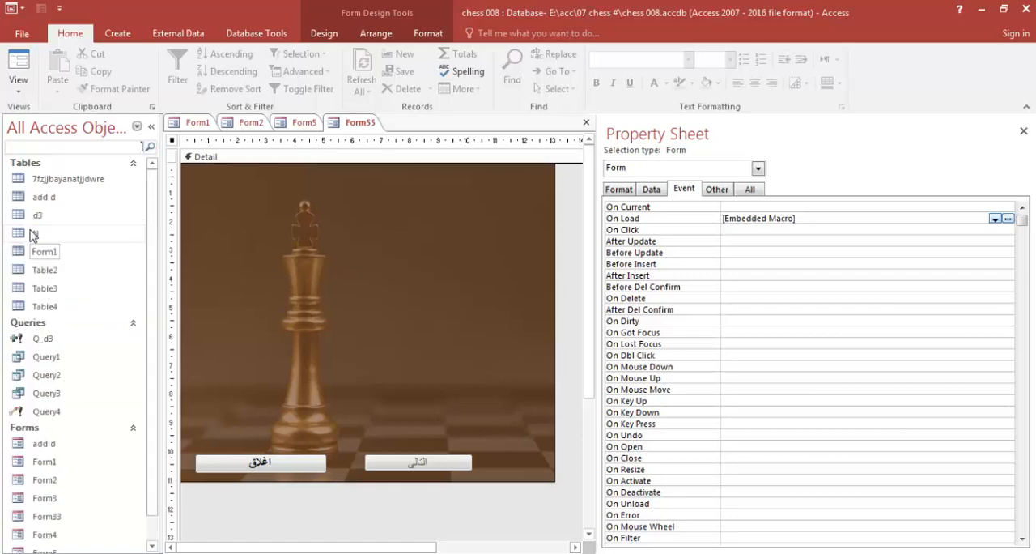
{"action": "scroll", "coordinate": [68, 302], "scroll_direction": "down", "scroll_amount": 1}
{"action": "right_click", "coordinate": [57, 415]}
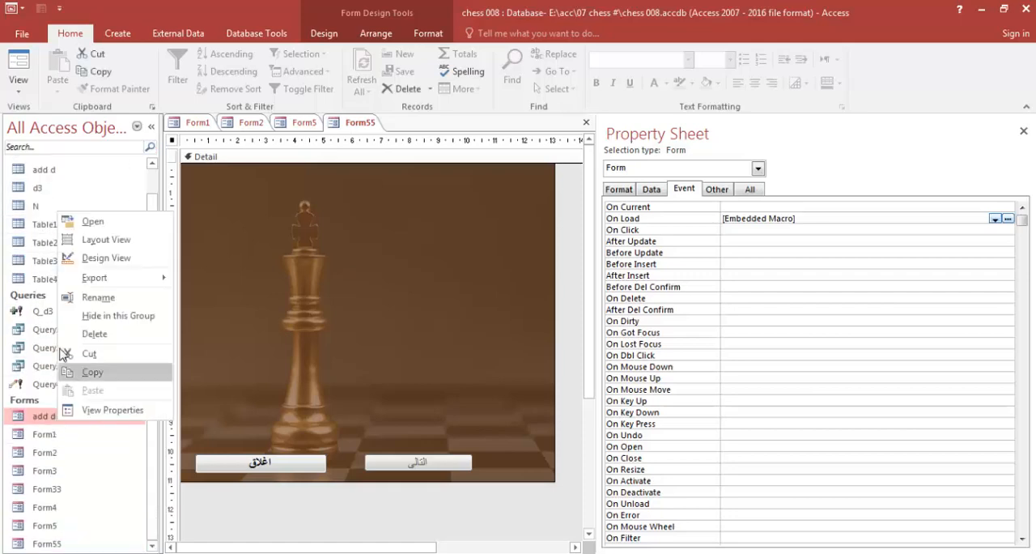
{"action": "left_click", "coordinate": [98, 258]}
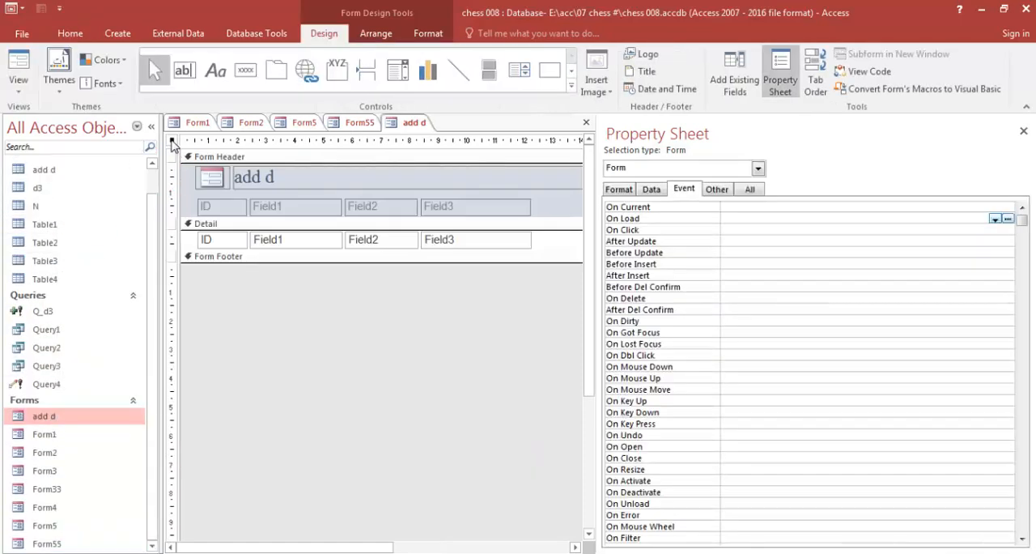
Step: Set the add d form's Pop Up and Modal properties to Yes
{"action": "left_click", "coordinate": [748, 190]}
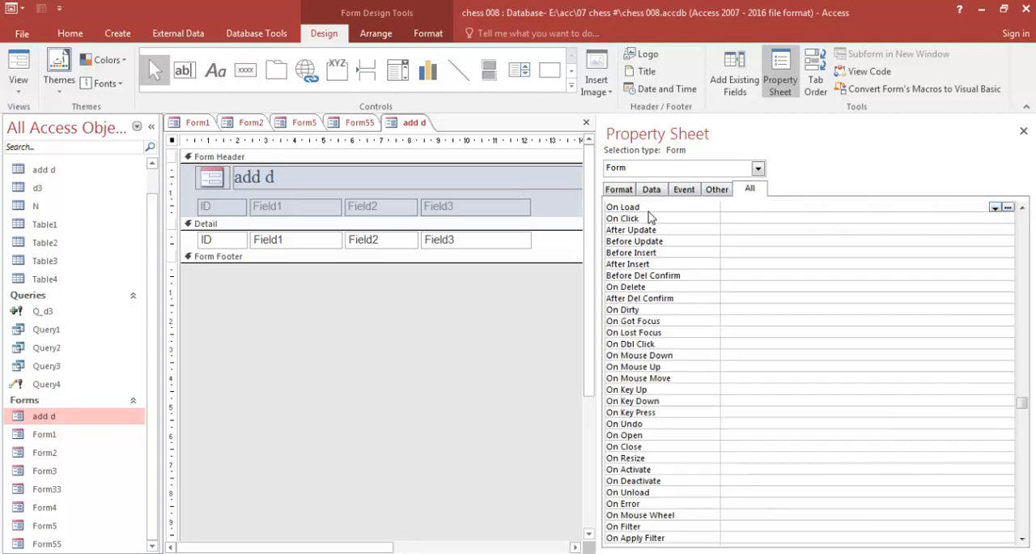
{"action": "scroll", "coordinate": [749, 244], "scroll_direction": "up", "scroll_amount": 20}
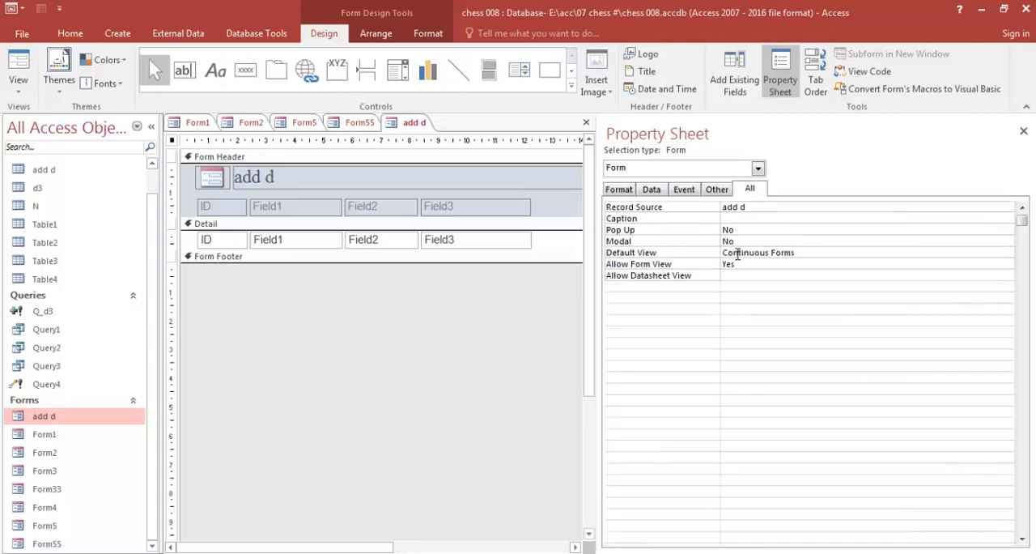
{"action": "double_click", "coordinate": [736, 230]}
{"action": "double_click", "coordinate": [738, 241]}
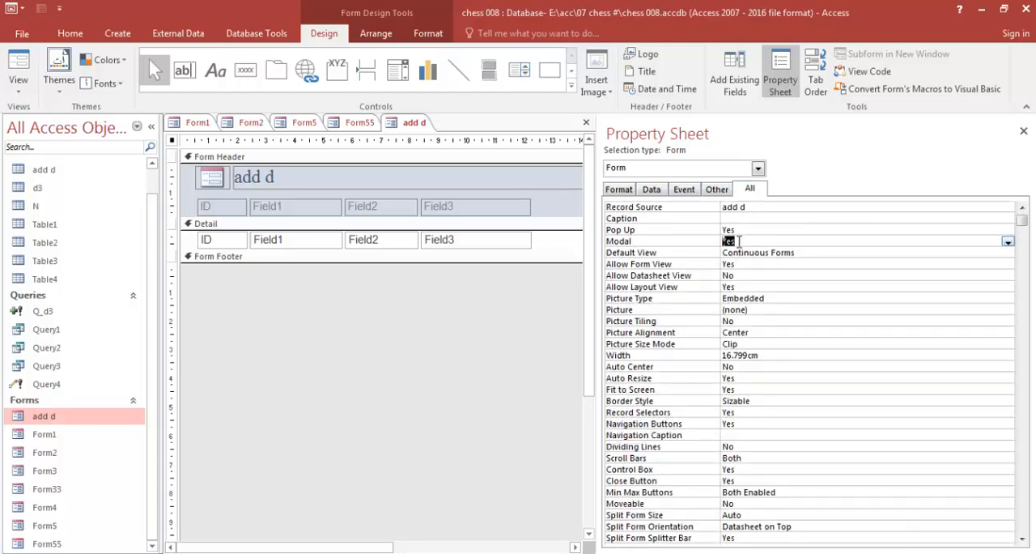
Step: Close the Property Sheet and the add d, Form55 and Form5 forms, saving their design changes
{"action": "left_click", "coordinate": [1023, 130]}
{"action": "left_click", "coordinate": [1028, 123]}
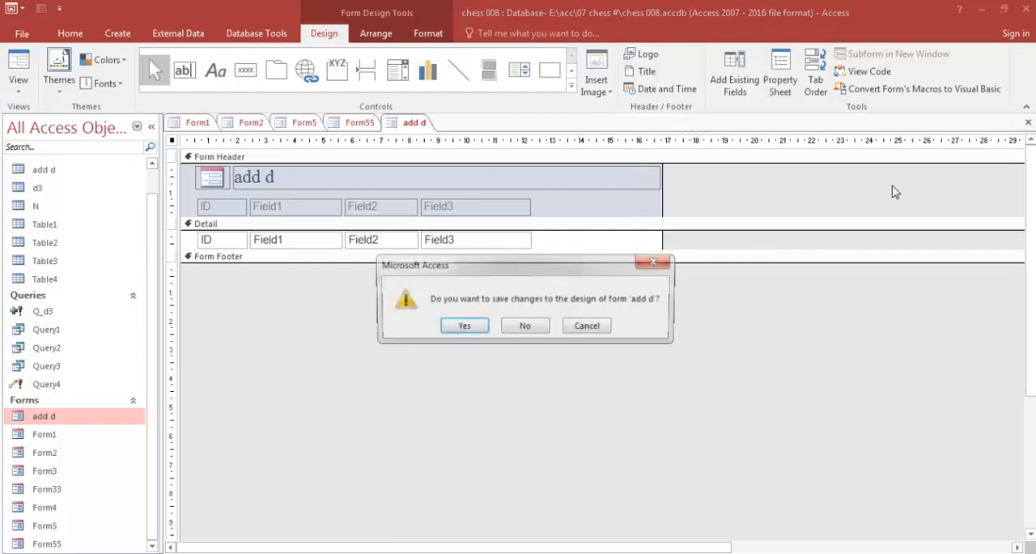
{"action": "left_click", "coordinate": [463, 326]}
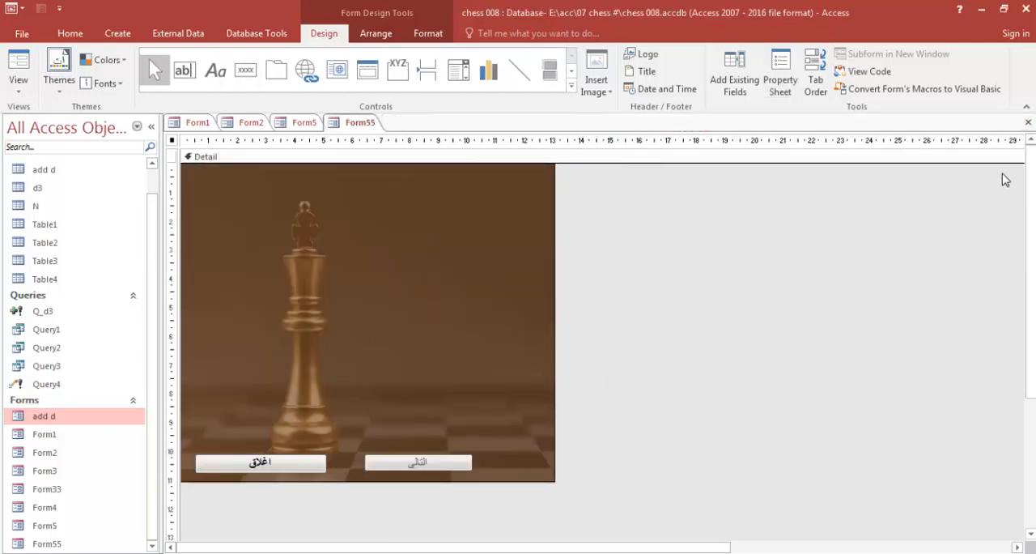
{"action": "left_click", "coordinate": [1028, 122]}
{"action": "left_click", "coordinate": [459, 327]}
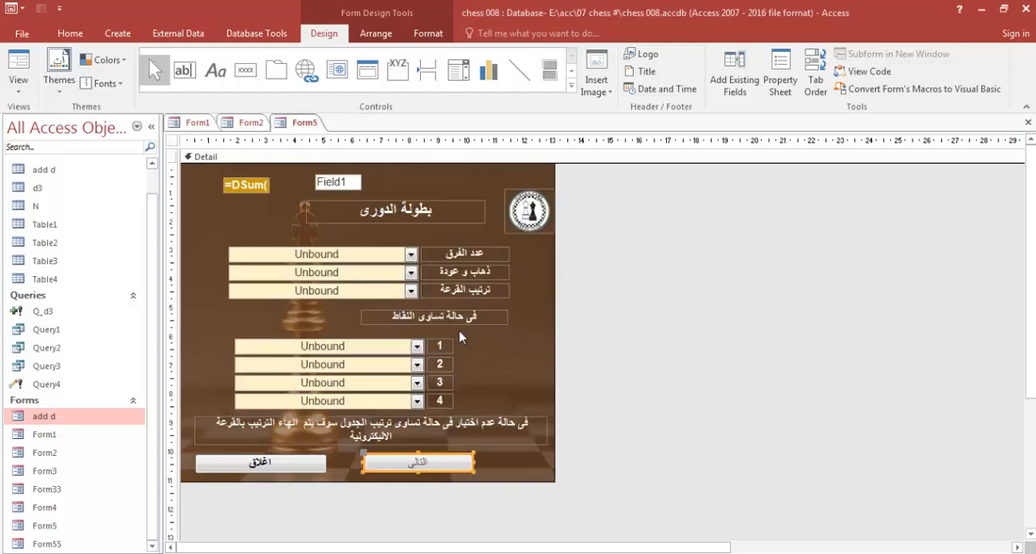
{"action": "left_click", "coordinate": [1028, 122]}
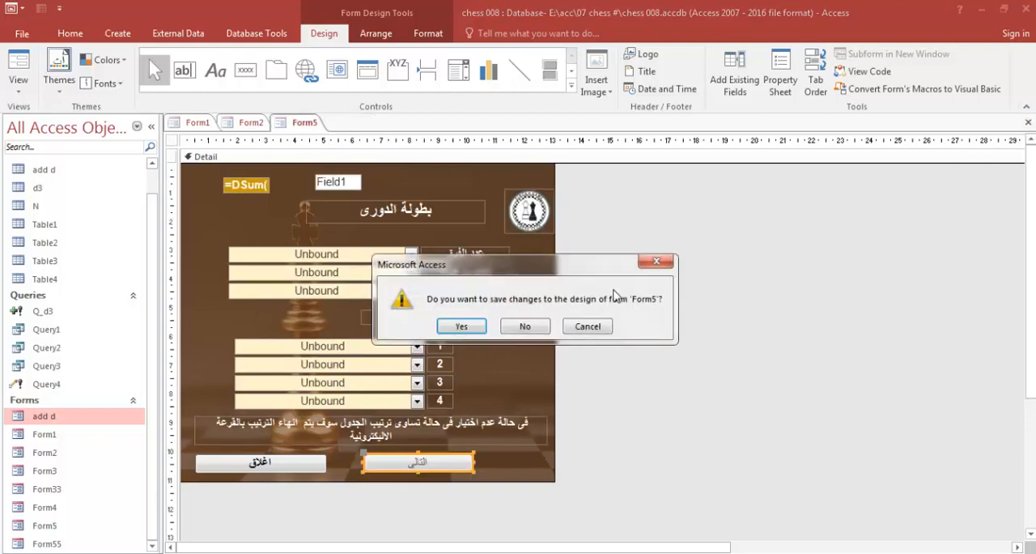
{"action": "left_click", "coordinate": [459, 327]}
Step: Open the league setup form from انشاء بطولة with دورى, and choose 3 for عدد الفرق, نعم for ذهاب و عودة and يدوى for ترتيب القرعة
{"action": "left_click", "coordinate": [833, 224]}
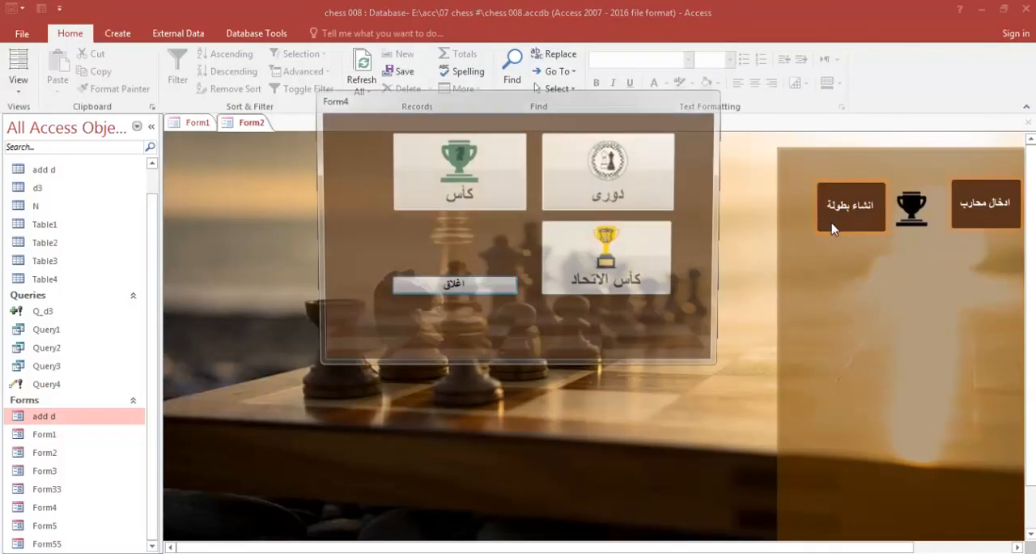
{"action": "left_click", "coordinate": [625, 194]}
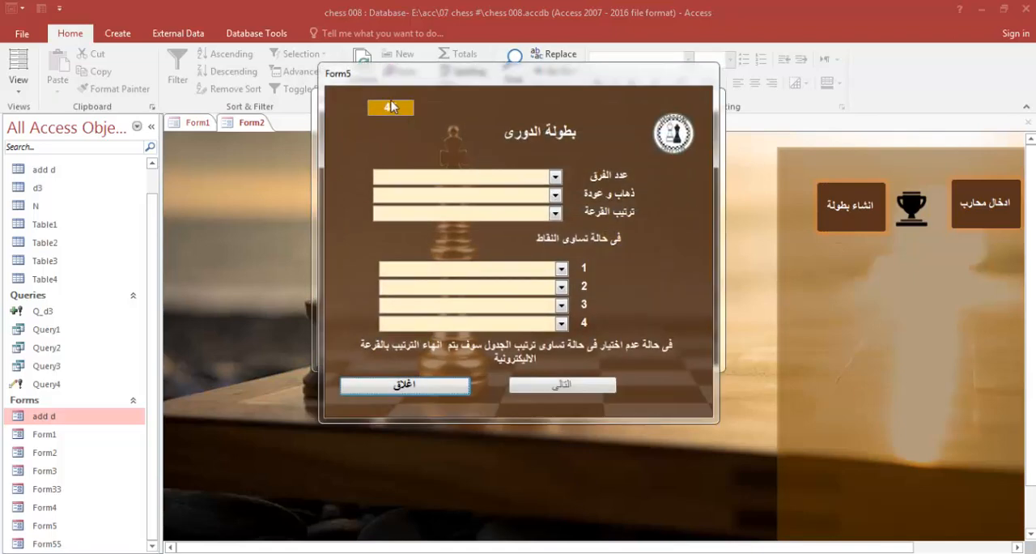
{"action": "left_click", "coordinate": [555, 176]}
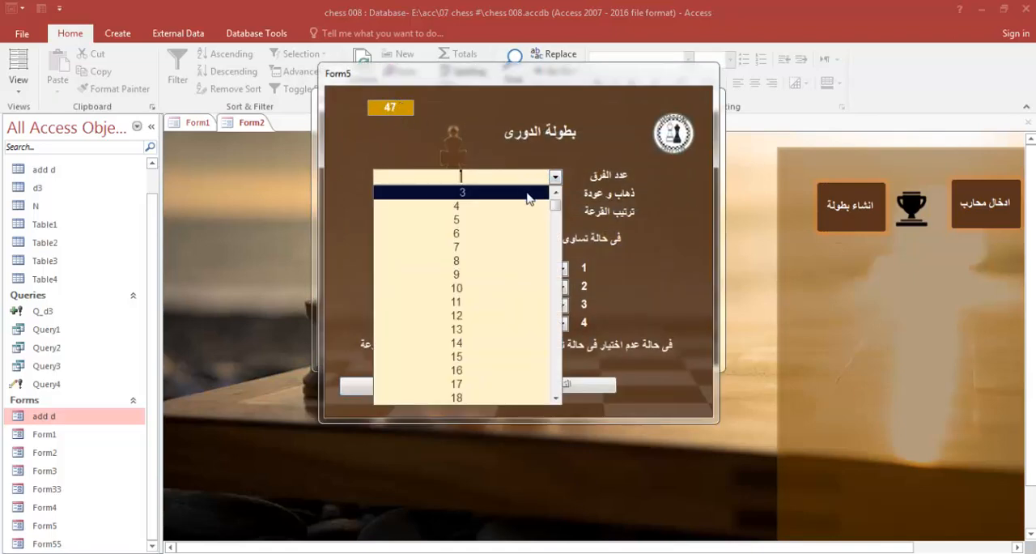
{"action": "left_click", "coordinate": [462, 192]}
{"action": "left_click", "coordinate": [555, 196]}
{"action": "left_click", "coordinate": [532, 212]}
{"action": "left_click", "coordinate": [555, 213]}
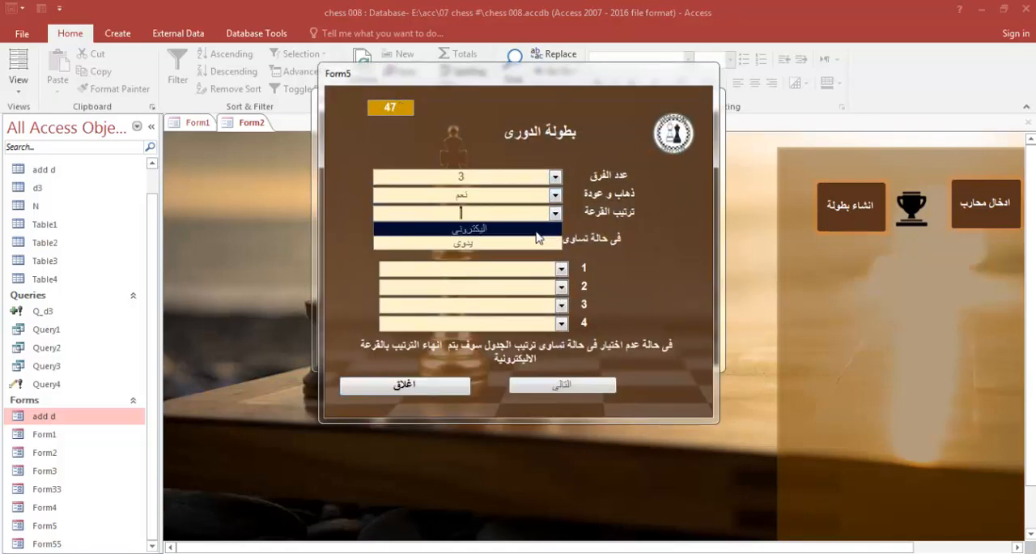
{"action": "left_click", "coordinate": [535, 243]}
Step: Set tie-break 1 to التوجه الى الموجهات المباشرة and tie-break 2 to الاكثر فوزا, and proceed with التالى
{"action": "left_click", "coordinate": [561, 270]}
{"action": "left_click", "coordinate": [546, 284]}
{"action": "left_click", "coordinate": [561, 286]}
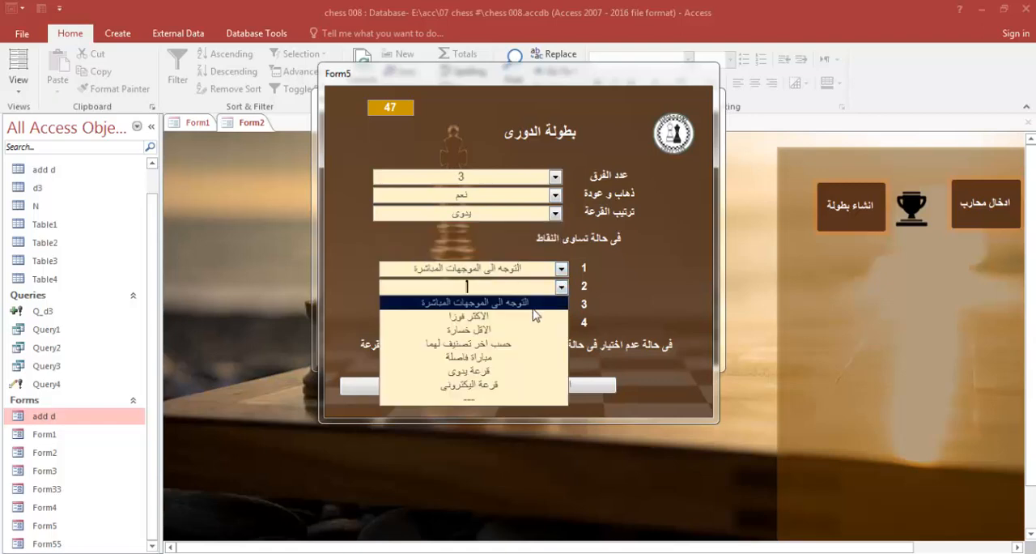
{"action": "left_click", "coordinate": [550, 315]}
{"action": "left_click", "coordinate": [570, 388]}
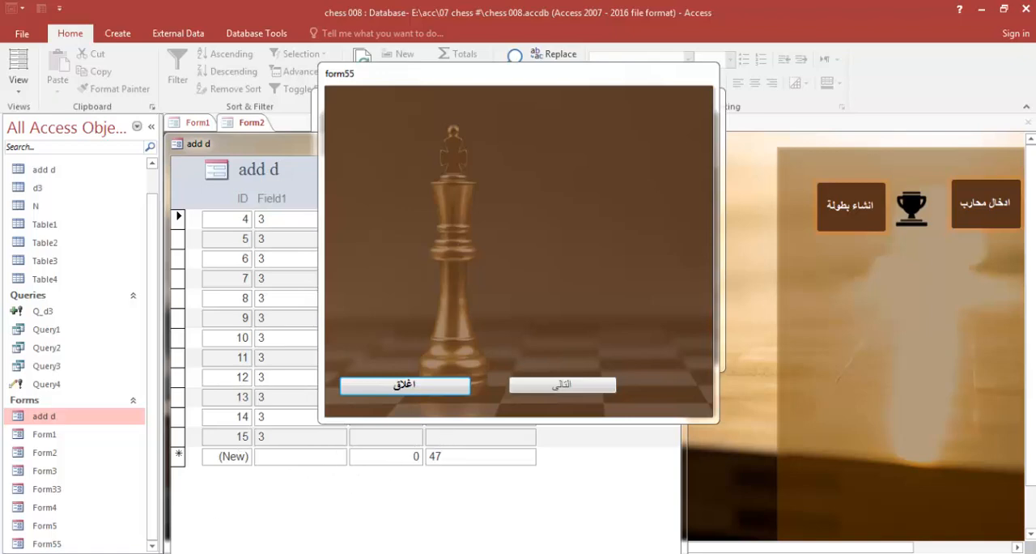
{"action": "left_click", "coordinate": [512, 552]}
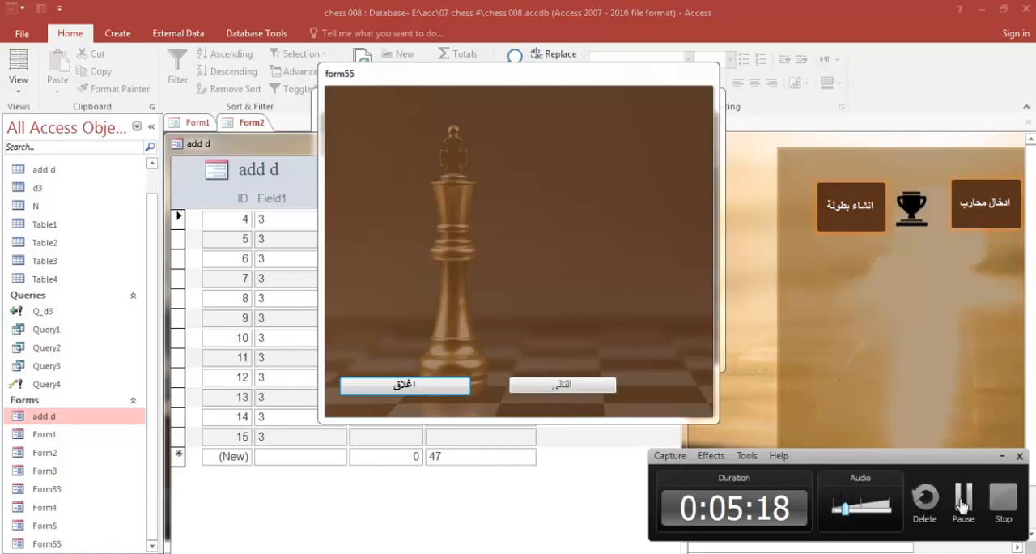